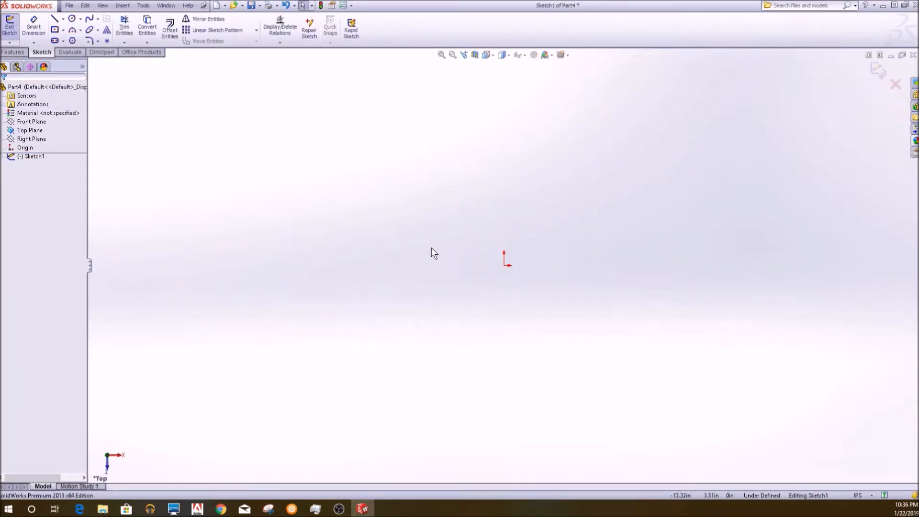
# Step: Sketch a center rectangle about 49.9 by 21.6 in, centered on the origin
pyautogui.scroll(-1, 423, 243)
pyautogui.scroll(3, 442, 250)
pyautogui.click(657, 347)
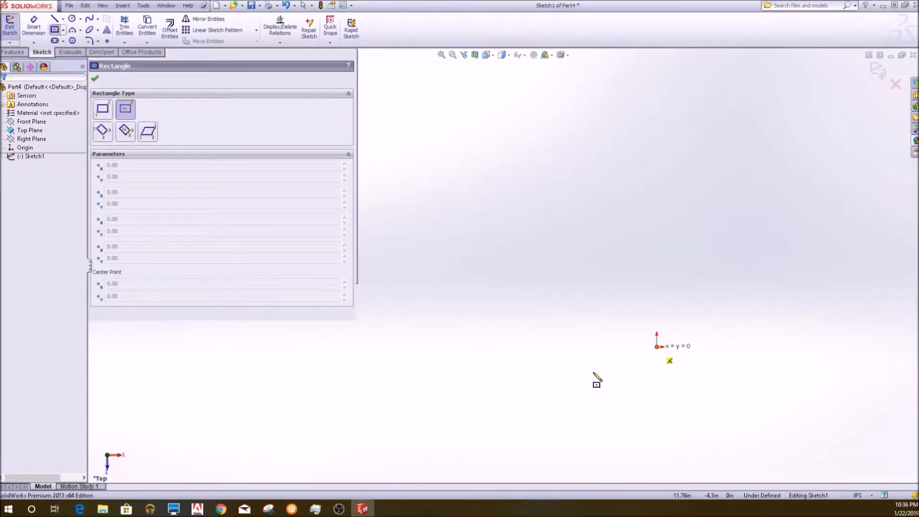
pyautogui.click(540, 397)
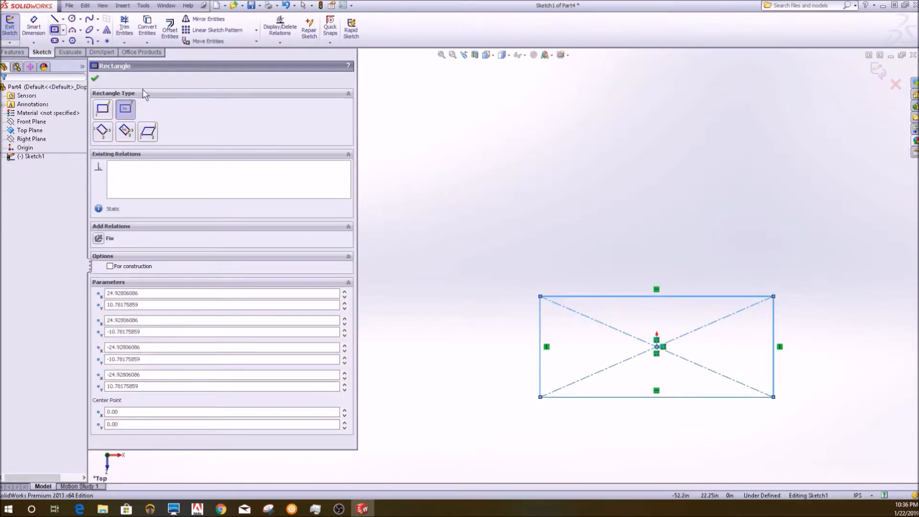
# Step: Dimension the rectangle's vertical side and set its height to 1.5 in
pyautogui.click(33, 26)
pyautogui.click(775, 336)
pyautogui.click(836, 349)
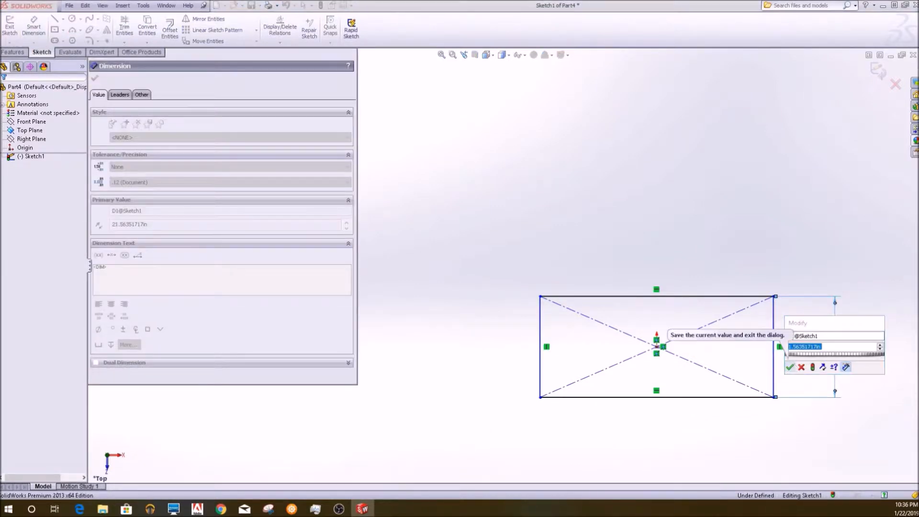
pyautogui.write('1.5')
pyautogui.click(792, 368)
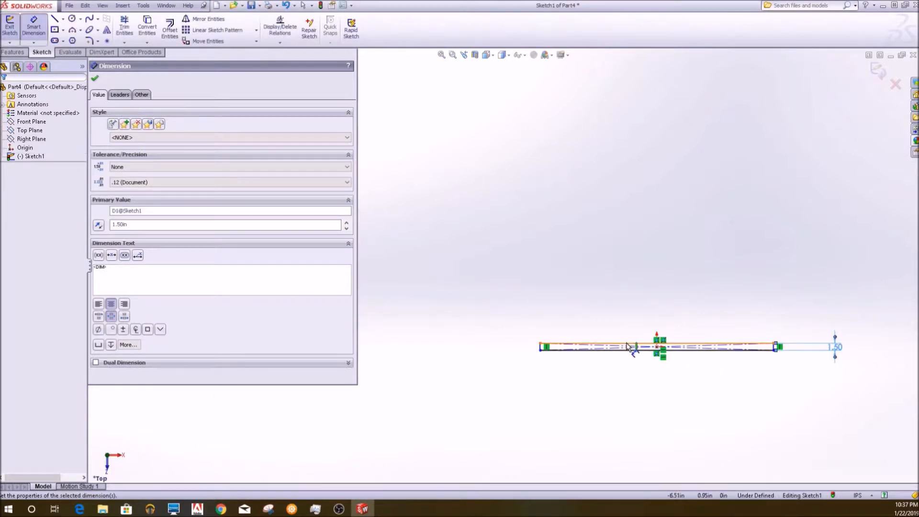
# Step: Dimension the rectangle's horizontal side, set its width to 1.5 in, and finish dimensioning
pyautogui.click(627, 346)
pyautogui.click(635, 296)
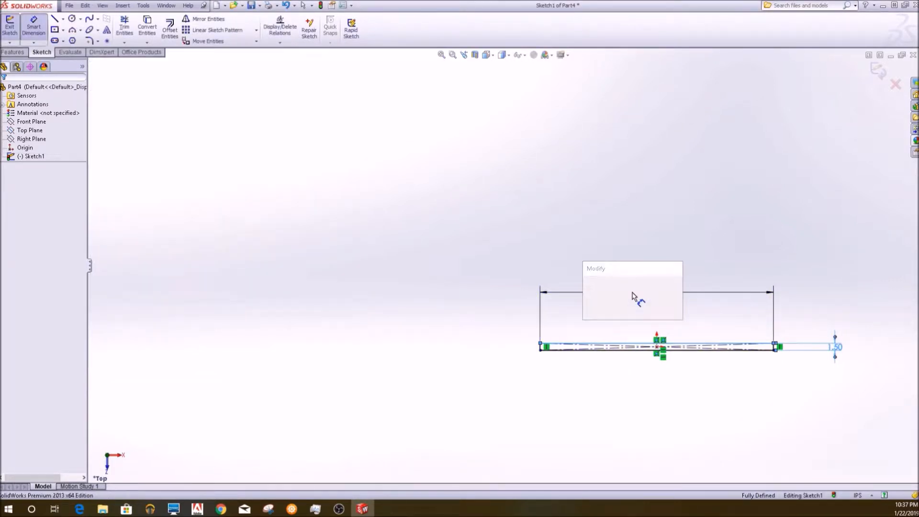
pyautogui.write('1')
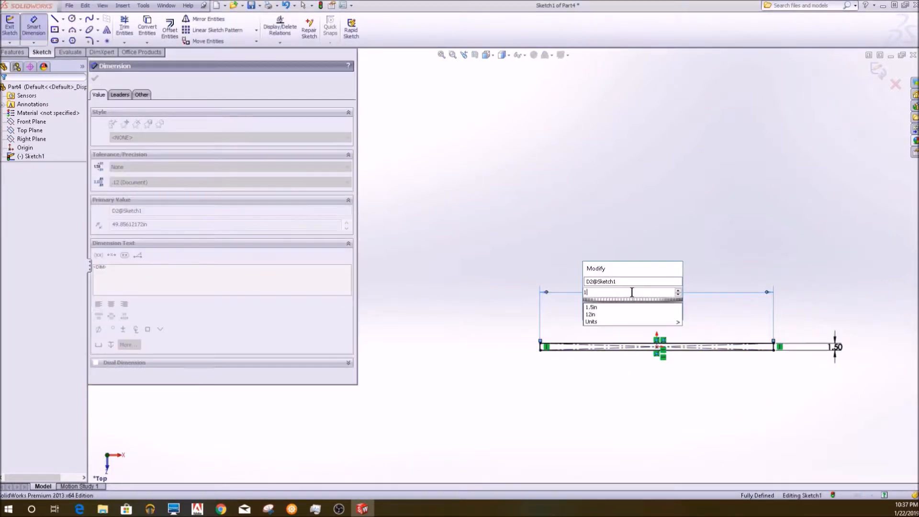
pyautogui.write('.5')
pyautogui.press('Return')
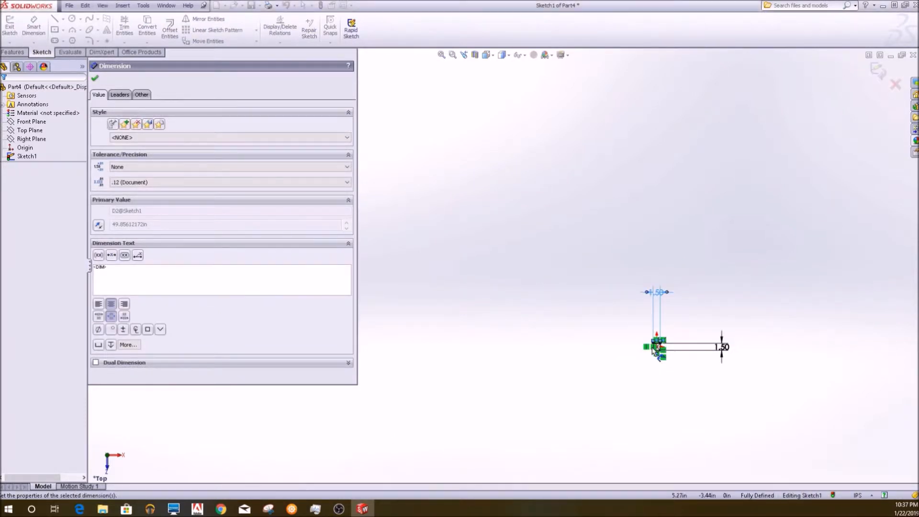
pyautogui.scroll(-7, 539, 296)
pyautogui.scroll(3, 727, 344)
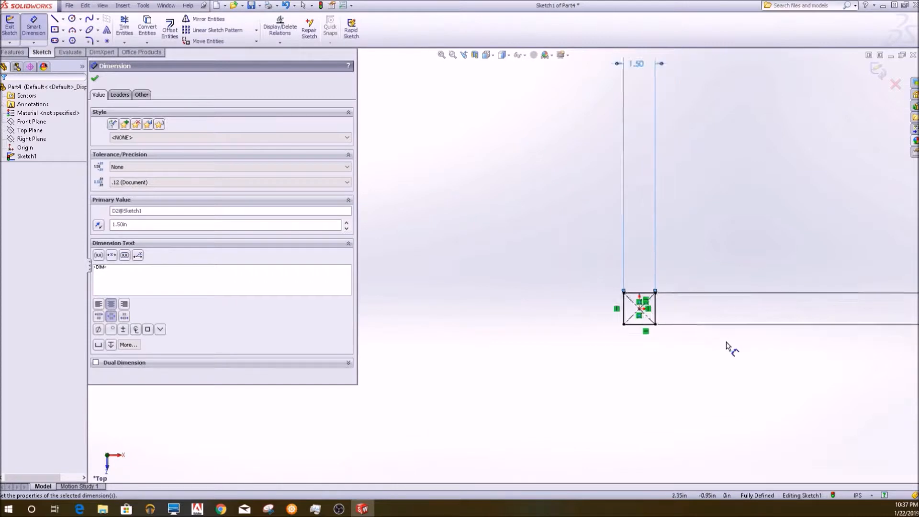
pyautogui.scroll(-3, 625, 311)
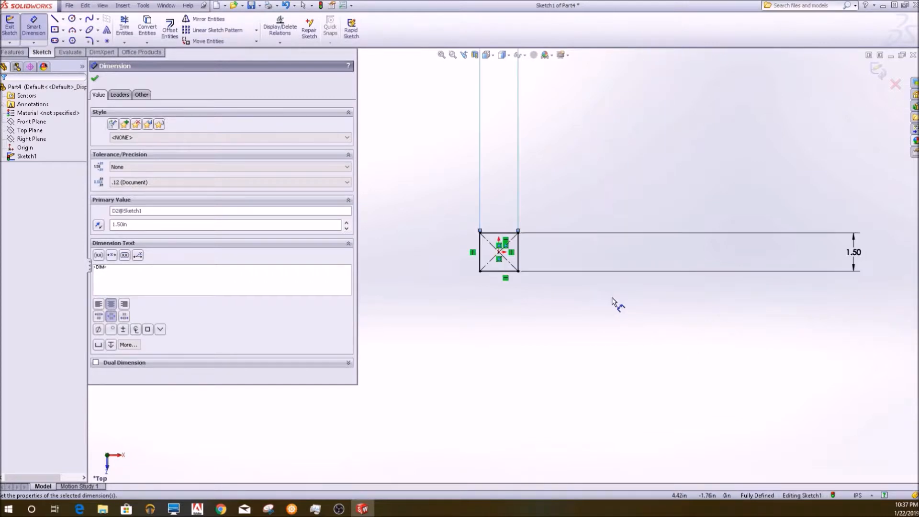
pyautogui.click(95, 80)
# Step: Extrude the square profile as a blind boss 24 in long from the sketch plane
pyautogui.moveTo(516, 271)
pyautogui.mouseDown(button='middle')
pyautogui.moveTo(462, 327)
pyautogui.moveTo(380, 133)
pyautogui.mouseUp(button='middle')
pyautogui.click(13, 52)
pyautogui.click(13, 33)
pyautogui.write('24')
pyautogui.press('Return')
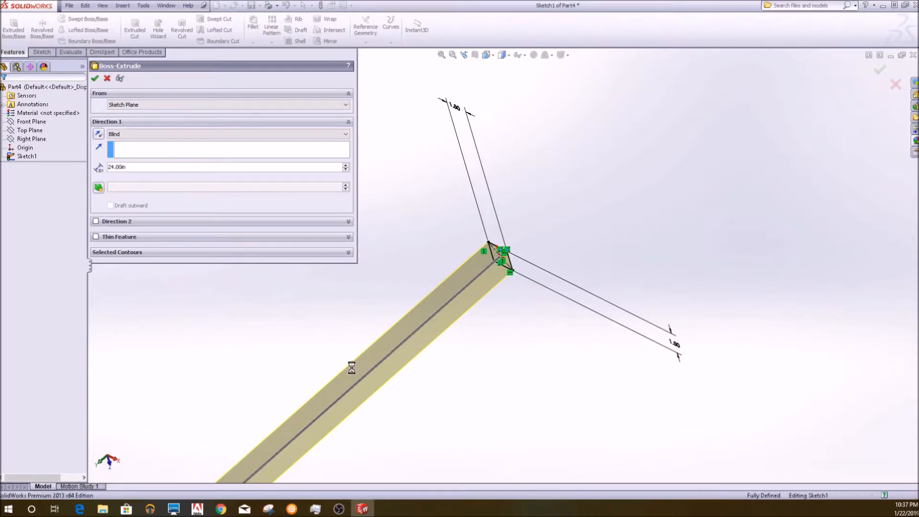
pyautogui.press('Return')
pyautogui.scroll(4, 335, 369)
pyautogui.scroll(-4, 394, 329)
pyautogui.click(424, 284)
pyautogui.scroll(3, 539, 364)
pyautogui.scroll(-2, 539, 364)
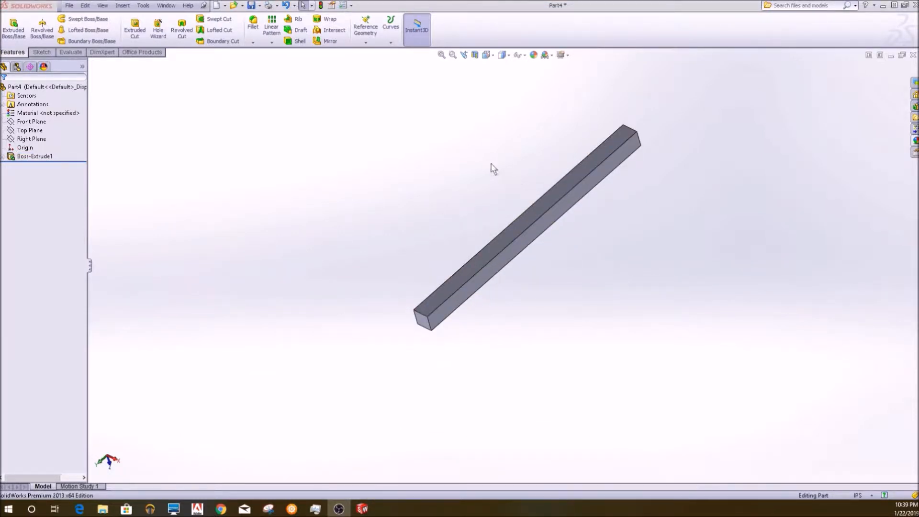
# Step: Start a sketch on the bar's long side face and orient the model to the Right view
pyautogui.click(534, 238)
pyautogui.rightClick(534, 237)
pyautogui.click(549, 221)
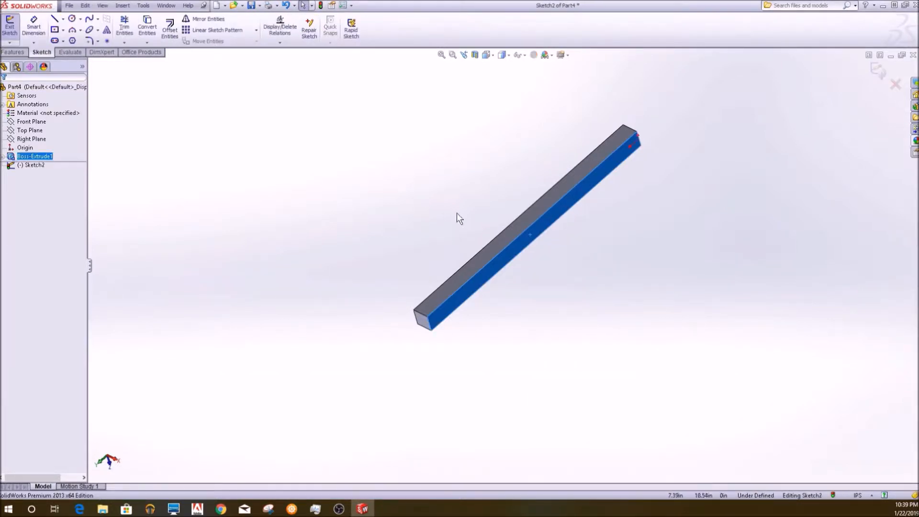
pyautogui.press('space')
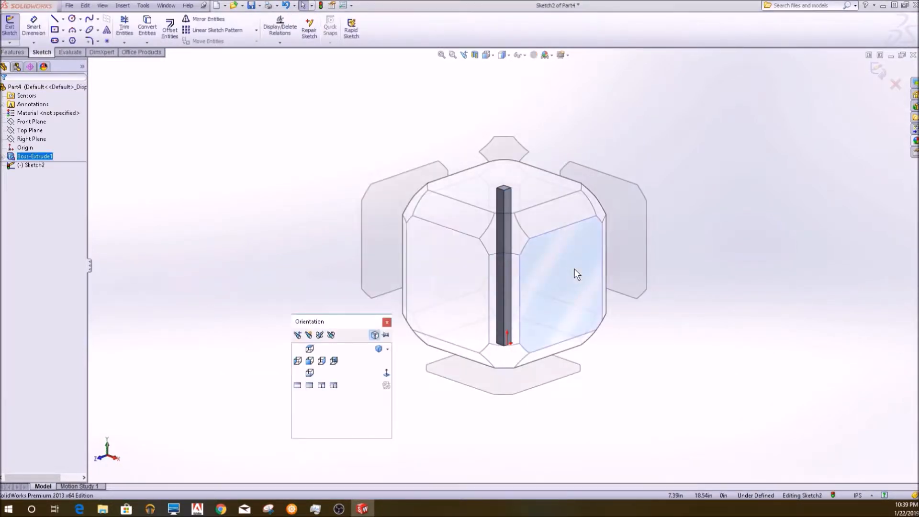
pyautogui.click(526, 310)
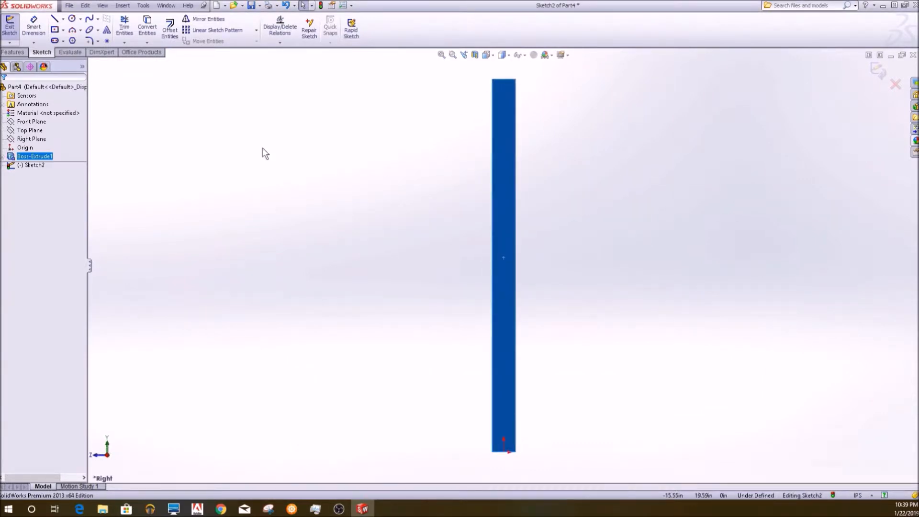
# Step: Draw a 1 in diameter circle on the bar's centerline, about 2.43 in above the origin
pyautogui.click(72, 19)
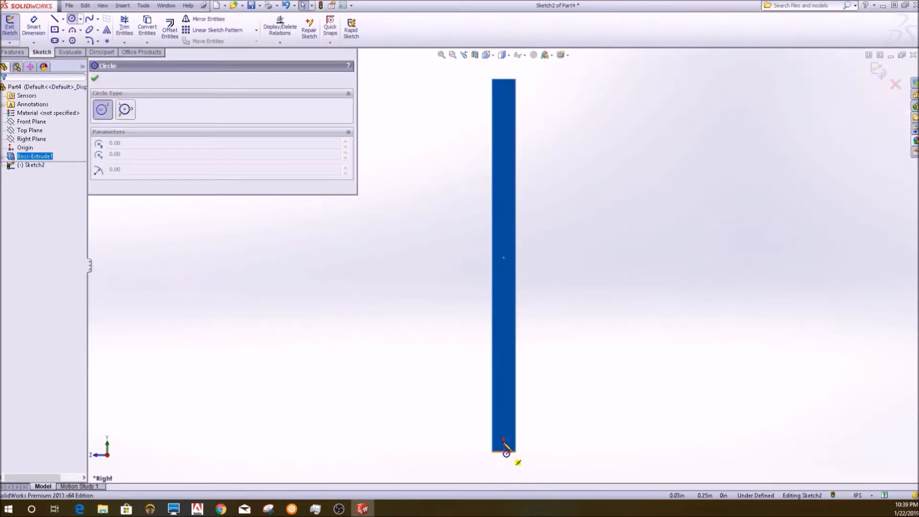
pyautogui.moveTo(503, 414); pyautogui.dragTo(470, 450)
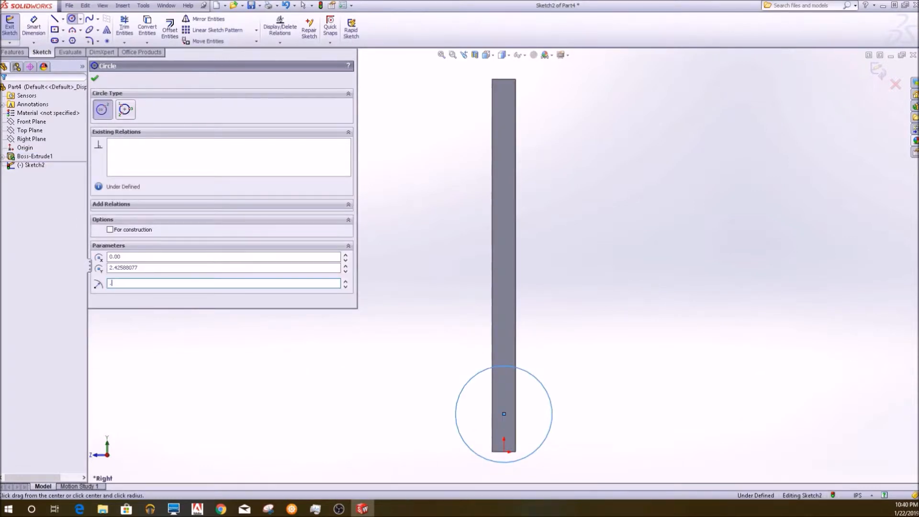
pyautogui.press('Return')
# Step: Draw two more circles above the first, with radii of about 4.02 in on the centerline and 4.48 in off to its side
pyautogui.moveTo(504, 305); pyautogui.dragTo(447, 329)
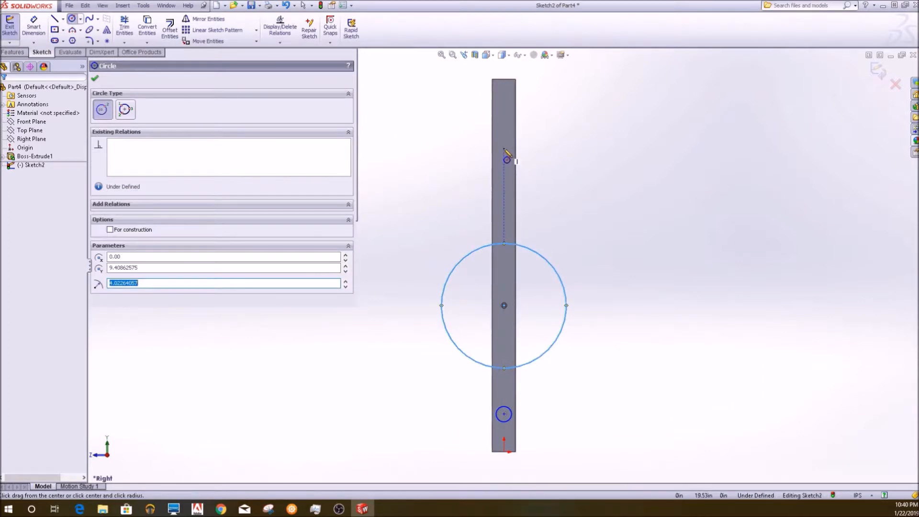
pyautogui.moveTo(548, 119); pyautogui.dragTo(595, 171)
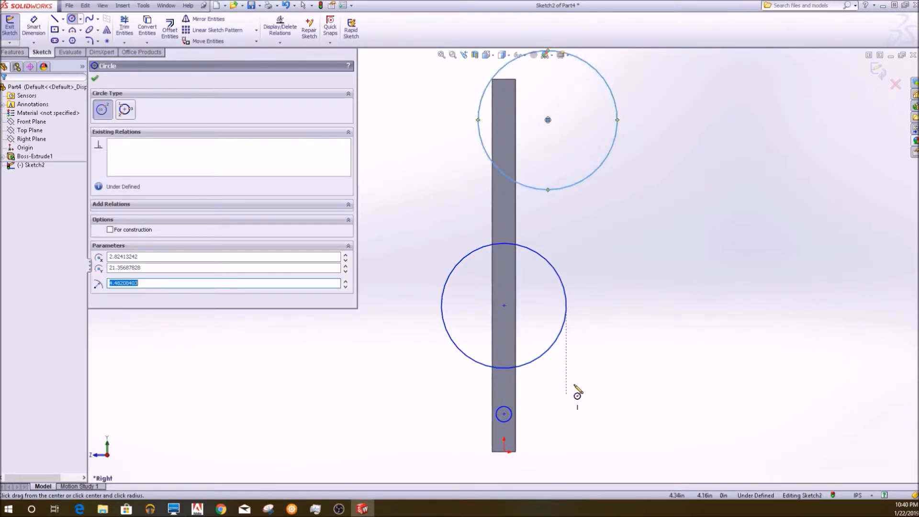
pyautogui.click(95, 79)
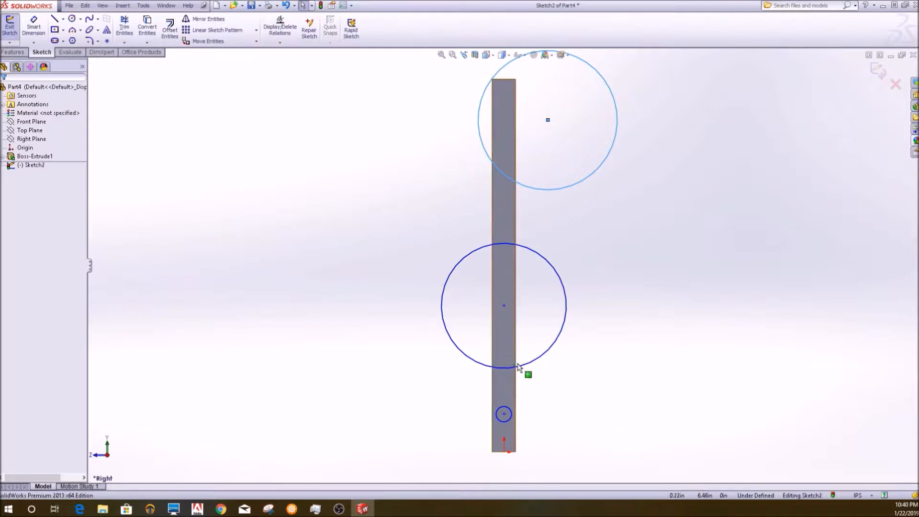
pyautogui.click(677, 429)
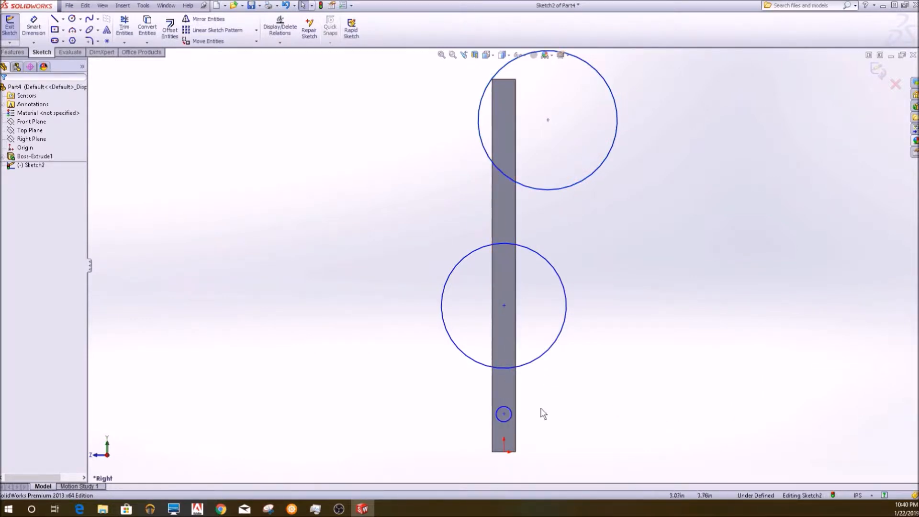
# Step: Apply an Equal relation to the three circles and clear the selection
pyautogui.click(504, 422)
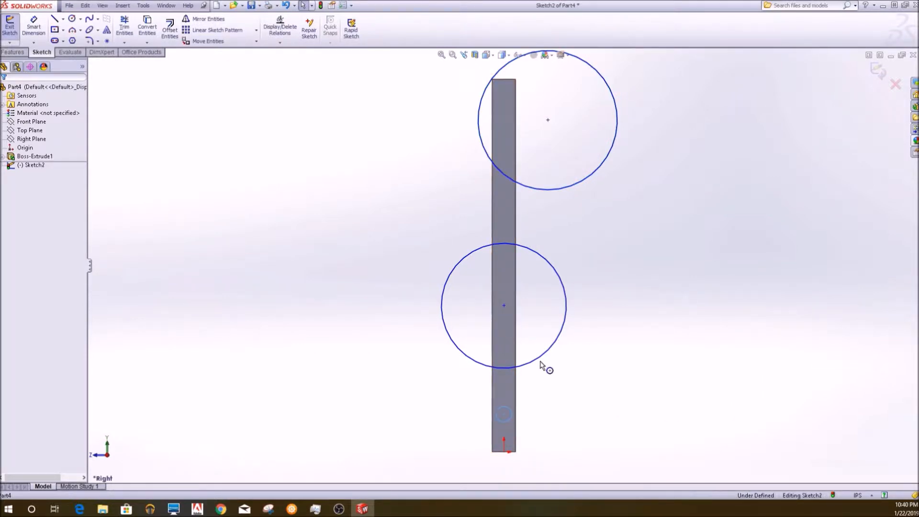
pyautogui.keyDown('ctrl'); pyautogui.click(541, 362); pyautogui.keyUp('ctrl')
pyautogui.keyDown('ctrl'); pyautogui.click(581, 188); pyautogui.keyUp('ctrl')
pyautogui.click(102, 257)
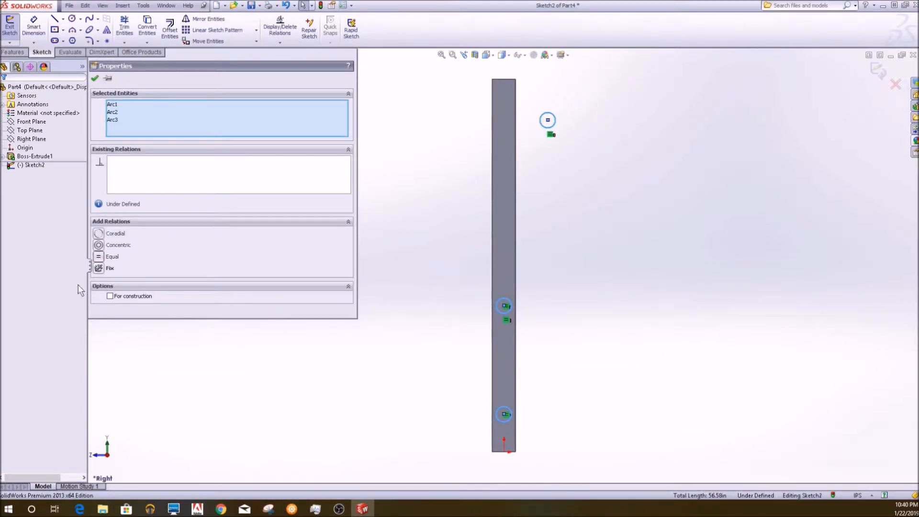
pyautogui.keyDown('ctrl'); pyautogui.click(504, 452); pyautogui.keyUp('ctrl')
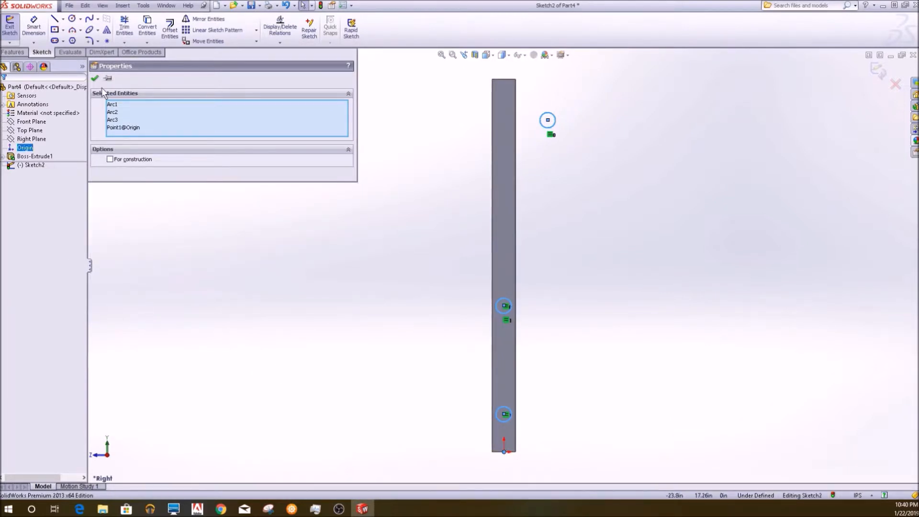
pyautogui.click(297, 314)
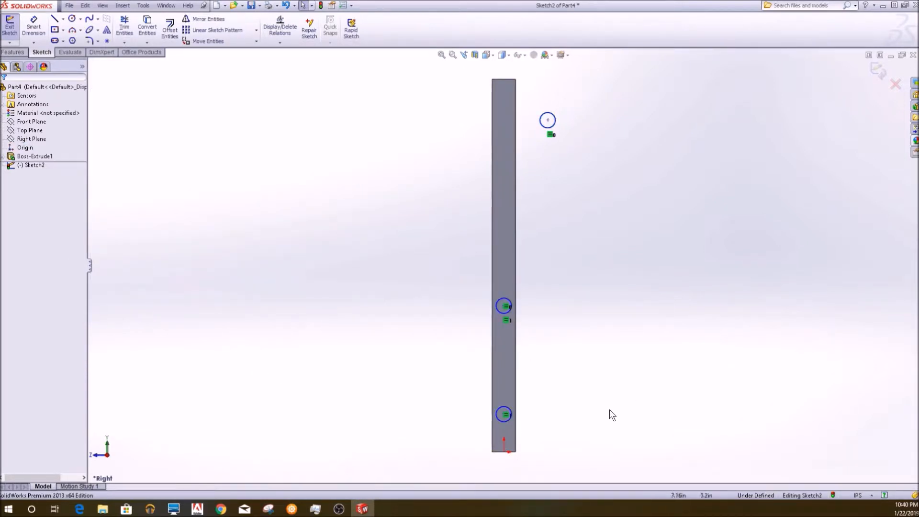
# Step: Align the centers of all three circles with the origin using a Vertical relation
pyautogui.click(504, 452)
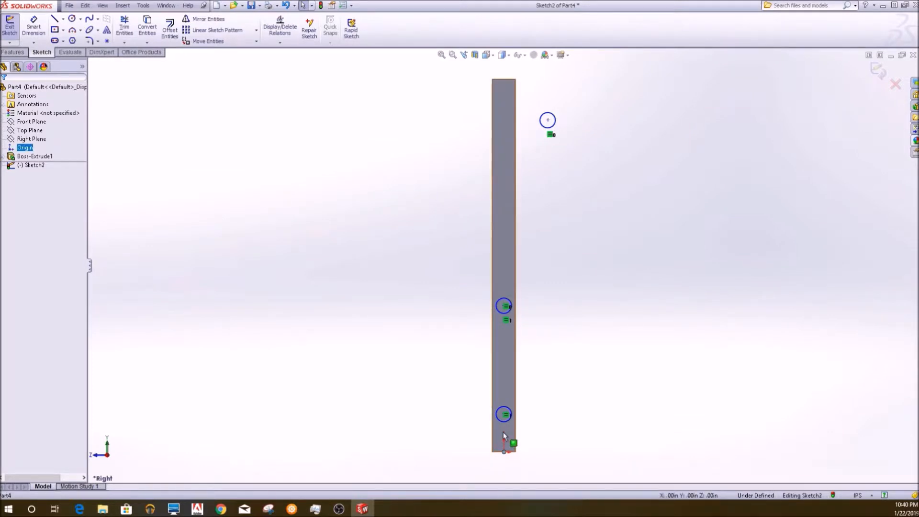
pyautogui.keyDown('ctrl'); pyautogui.click(505, 310); pyautogui.keyUp('ctrl')
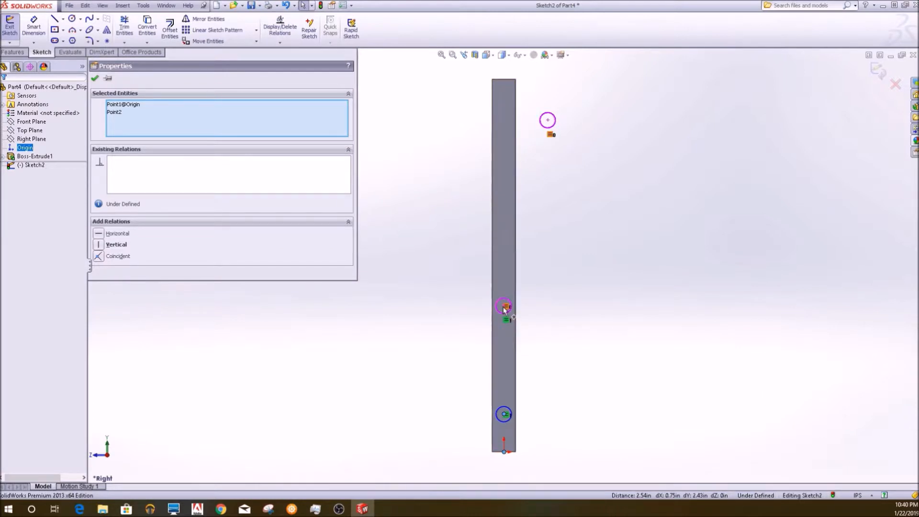
pyautogui.click(504, 307)
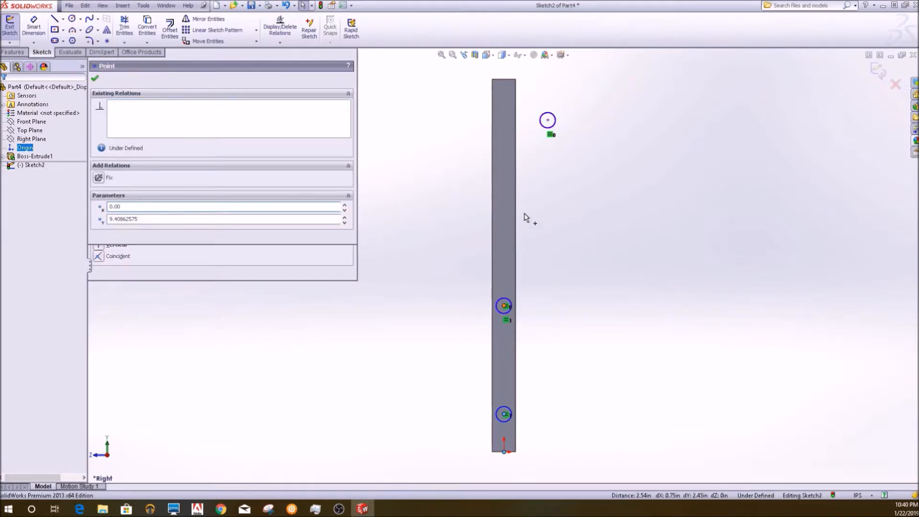
pyautogui.keyDown('ctrl'); pyautogui.click(548, 121); pyautogui.keyUp('ctrl')
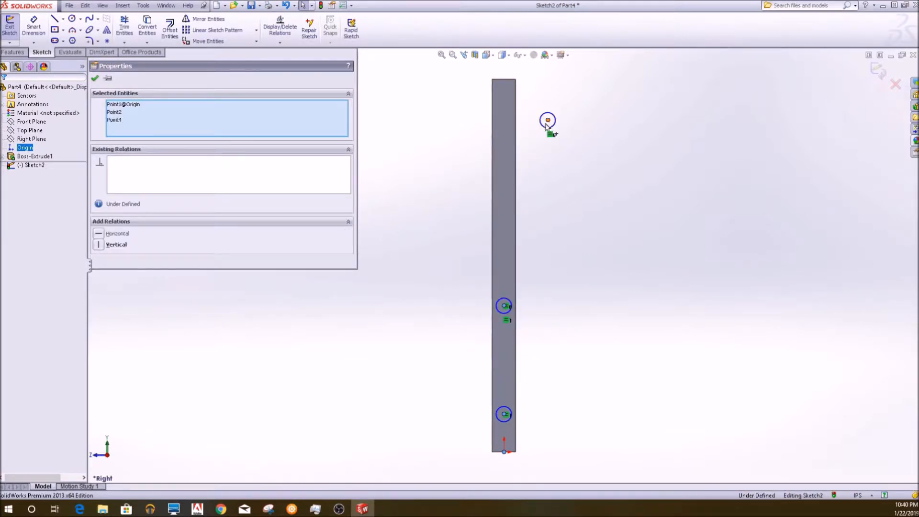
pyautogui.click(99, 246)
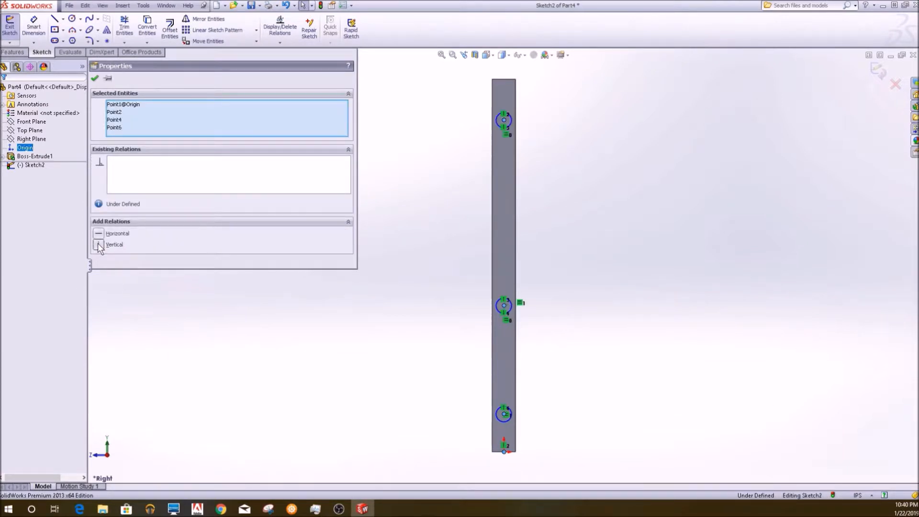
pyautogui.click(94, 78)
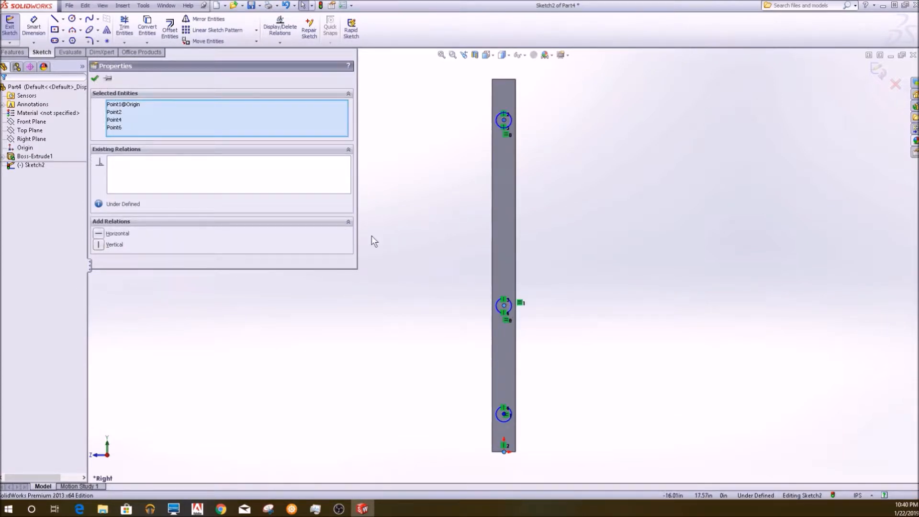
# Step: Dimension the lowest circle's diameter, accepting 1.00 in
pyautogui.click(37, 26)
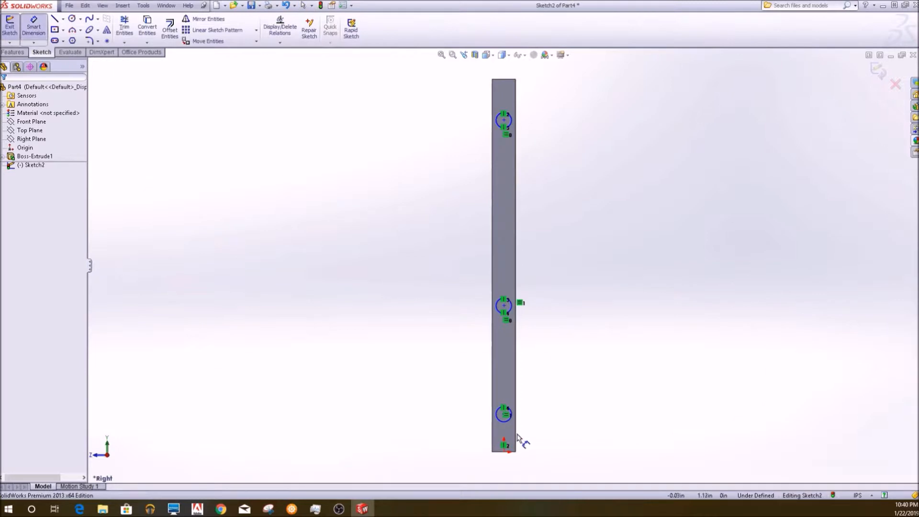
pyautogui.click(512, 419)
pyautogui.click(551, 422)
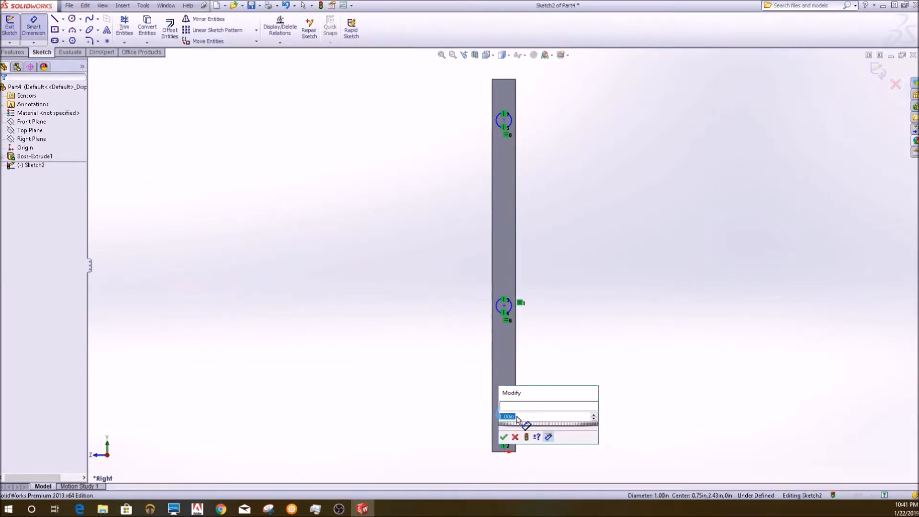
pyautogui.click(506, 437)
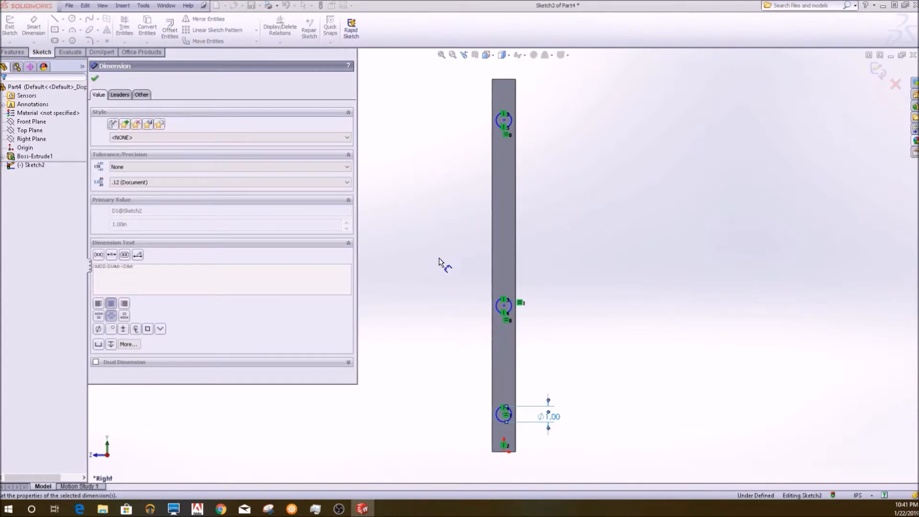
pyautogui.press('Escape')
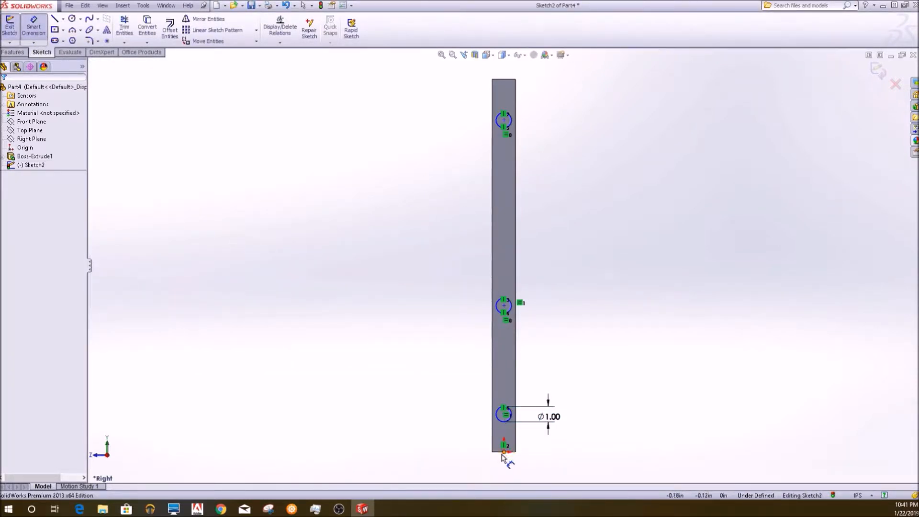
# Step: Dimension the lowest circle's center 2 in above the origin
pyautogui.click(504, 454)
pyautogui.click(504, 417)
pyautogui.click(425, 428)
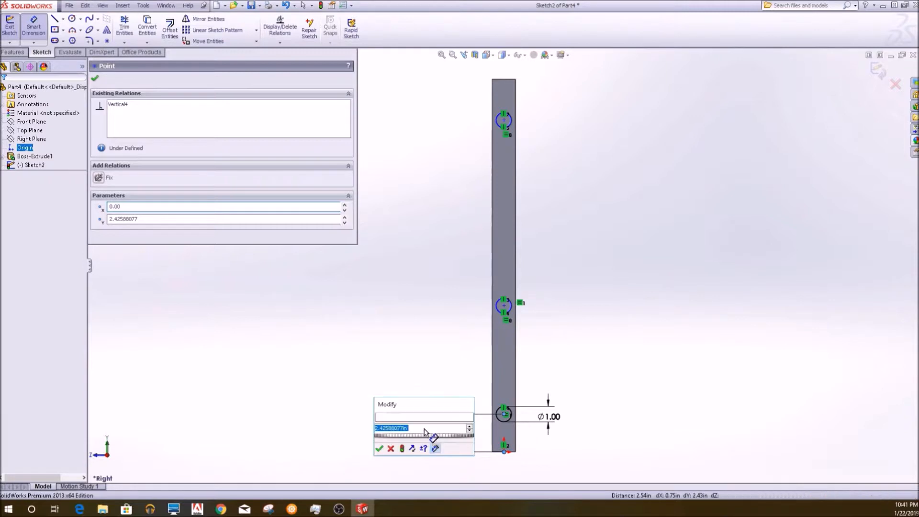
pyautogui.write('2')
pyautogui.press('Escape')
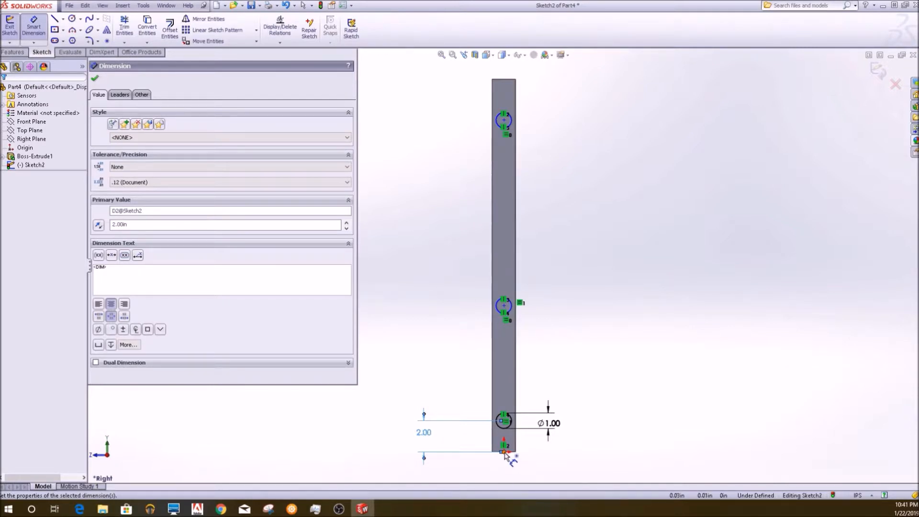
# Step: Dimension the middle circle's center 12 in above the origin
pyautogui.click(504, 453)
pyautogui.click(504, 305)
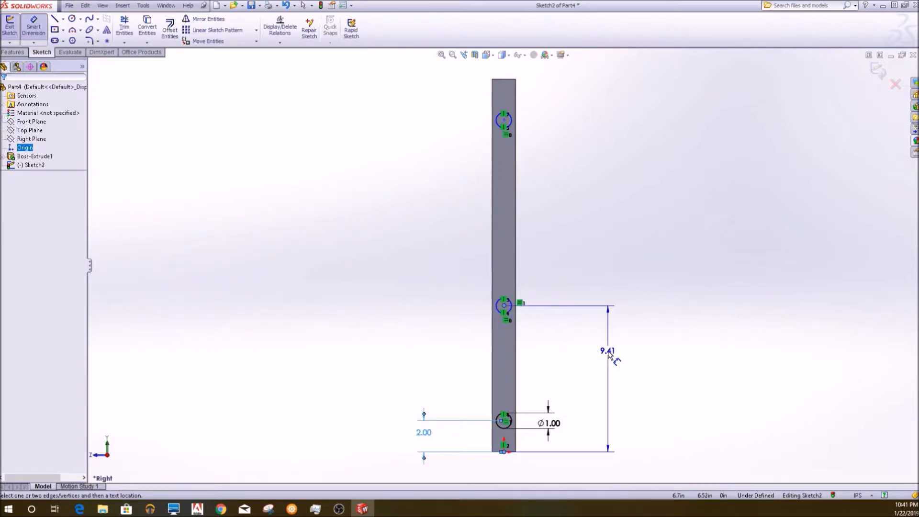
pyautogui.click(618, 351)
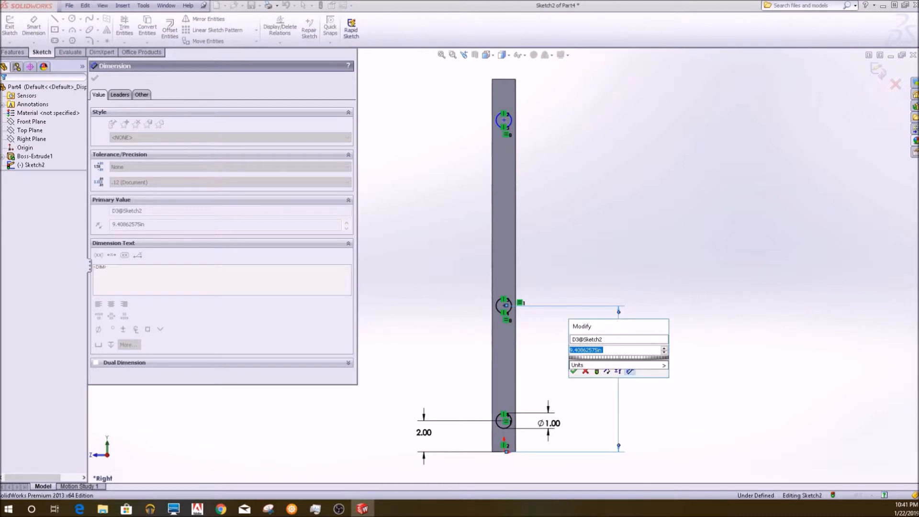
pyautogui.press('Return')
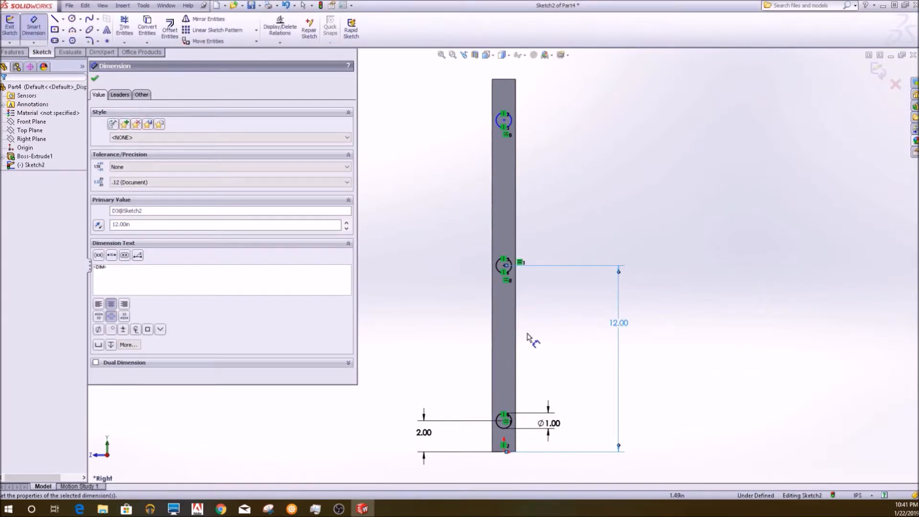
# Step: Dimension the uppermost circle's center 22 in above the origin and finish dimensioning
pyautogui.click(504, 452)
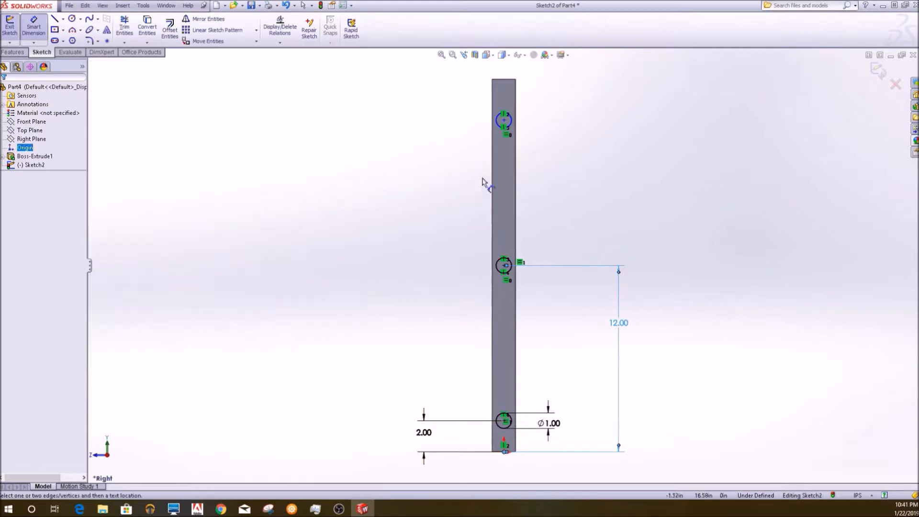
pyautogui.click(505, 120)
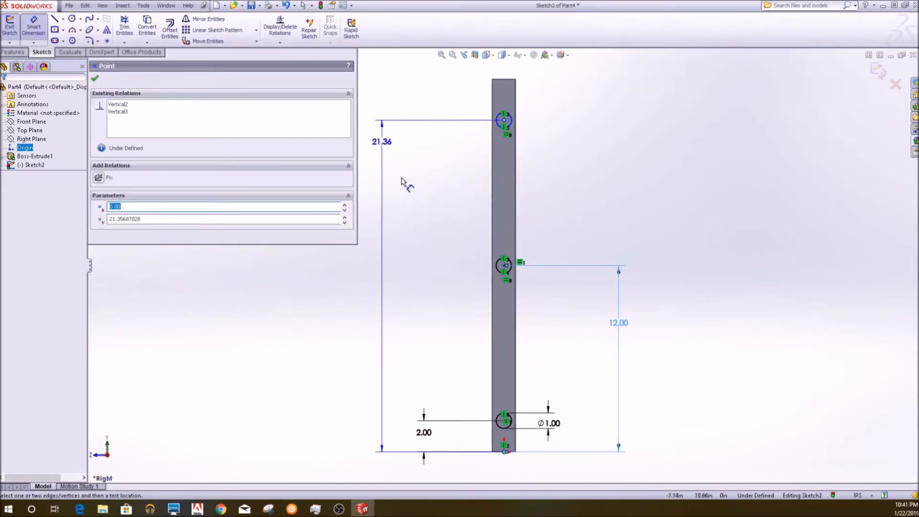
pyautogui.click(422, 230)
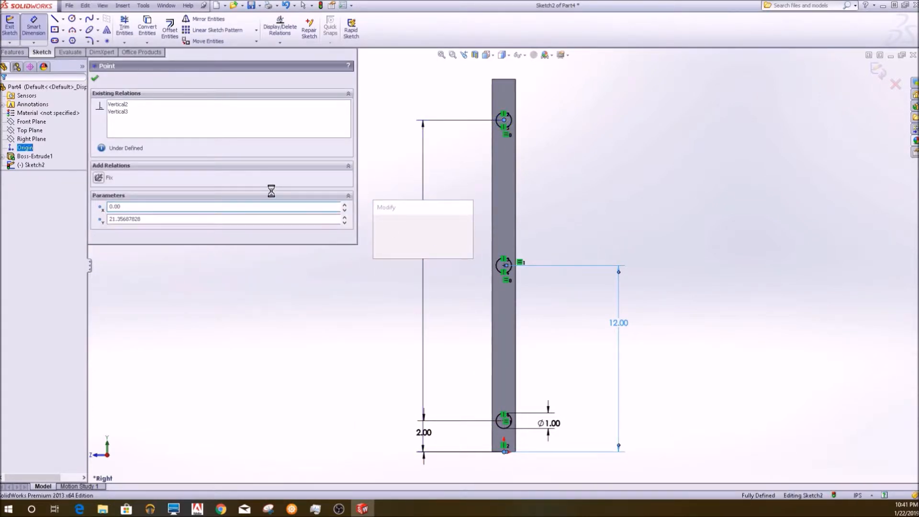
pyautogui.write('22')
pyautogui.press('Return')
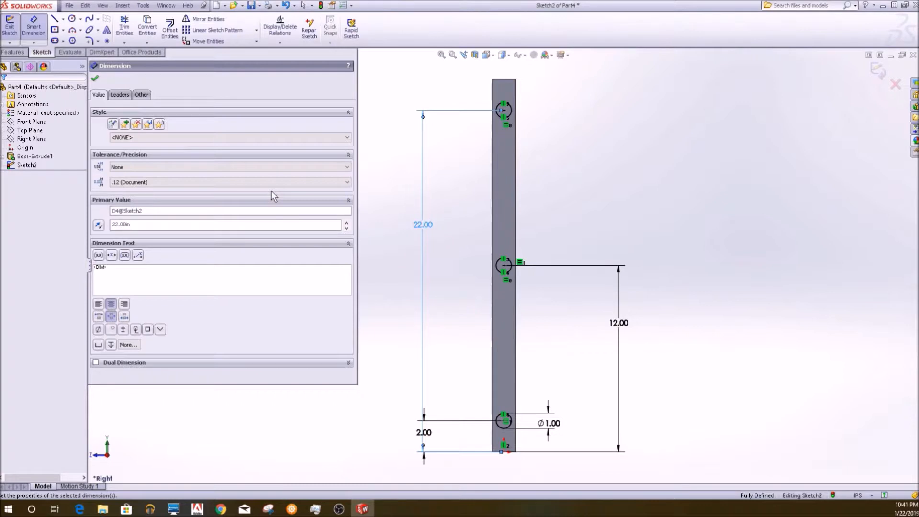
pyautogui.click(95, 78)
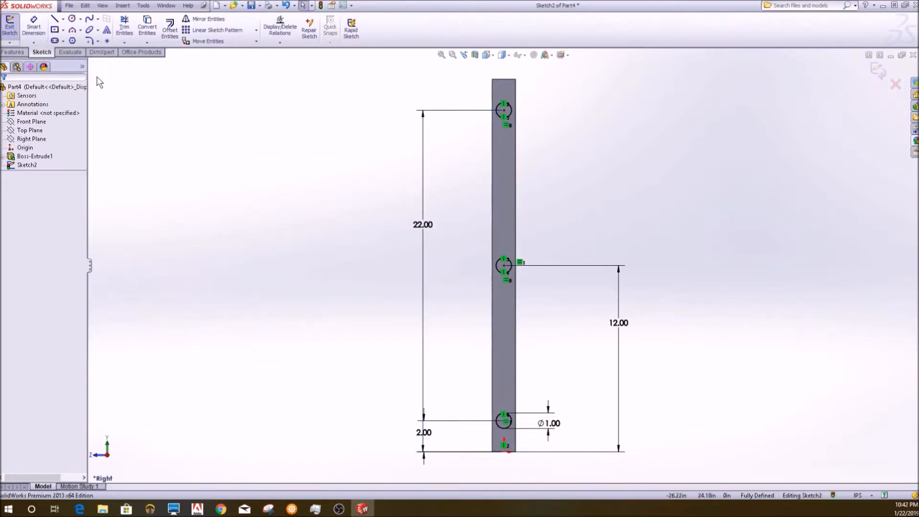
# Step: Exit the sketch and start an Extruded Cut of the three circles, trying the Through All and Up To Next end conditions
pyautogui.scroll(2, 450, 180)
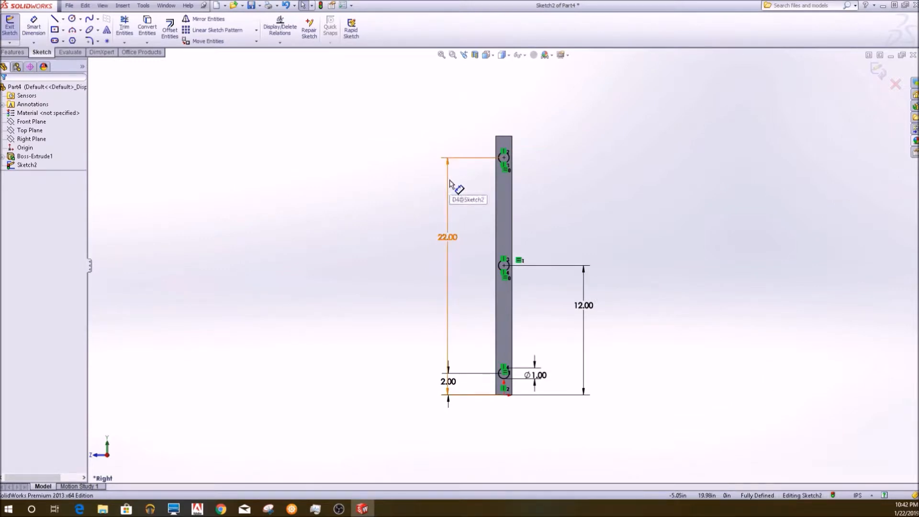
pyautogui.click(879, 71)
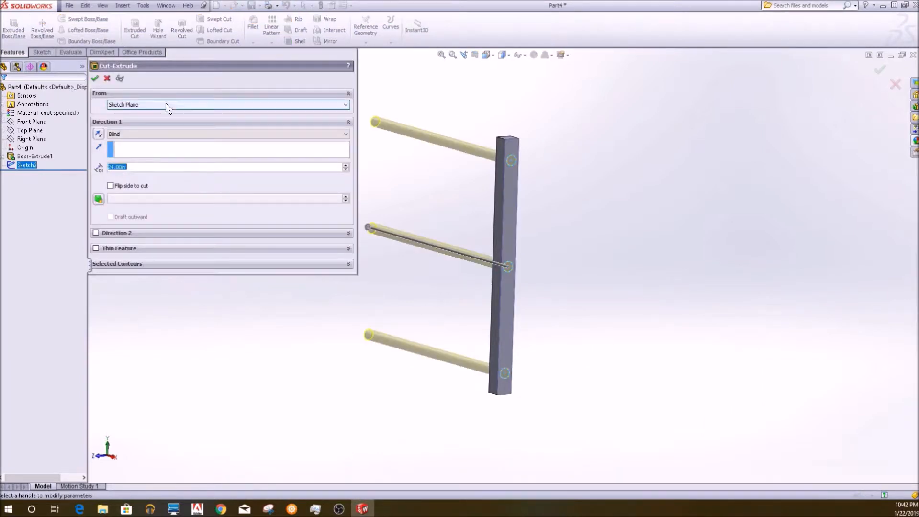
pyautogui.click(168, 134)
pyautogui.click(167, 146)
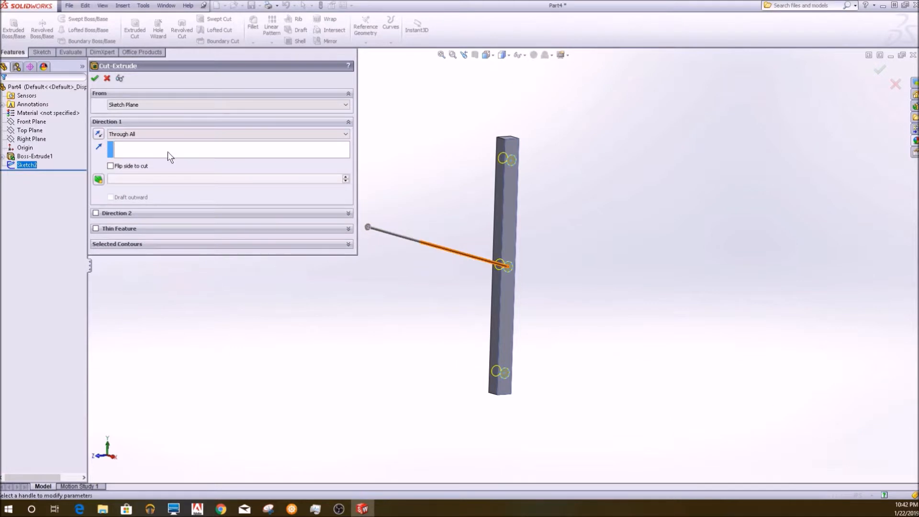
pyautogui.click(154, 134)
pyautogui.click(127, 156)
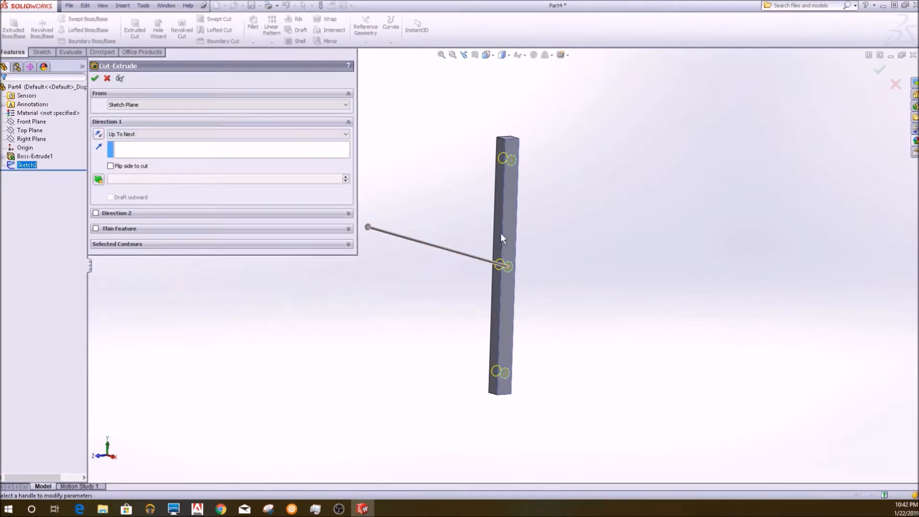
# Step: Cut the three holes with the Up To Surface end condition, ending at the bar's opposite side face
pyautogui.click(130, 135)
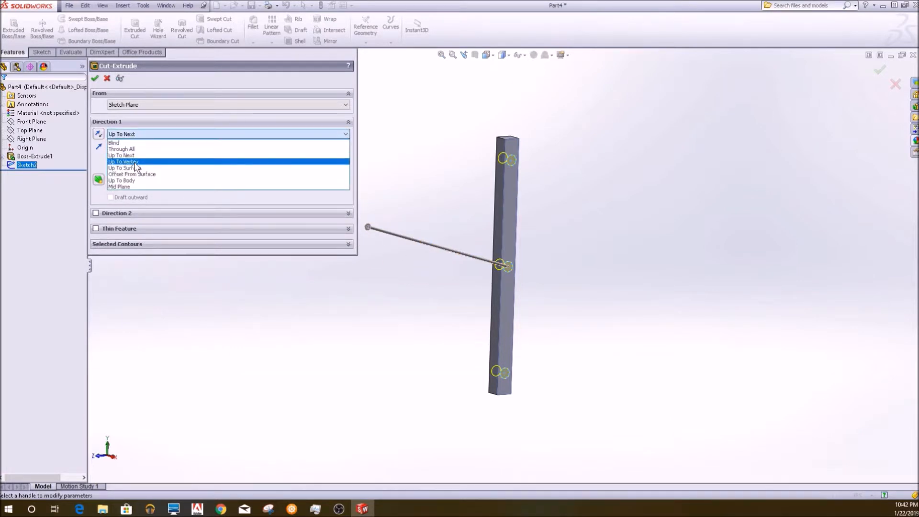
pyautogui.click(133, 170)
pyautogui.moveTo(445, 213); pyautogui.dragTo(464, 231, button='middle')
pyautogui.click(519, 190)
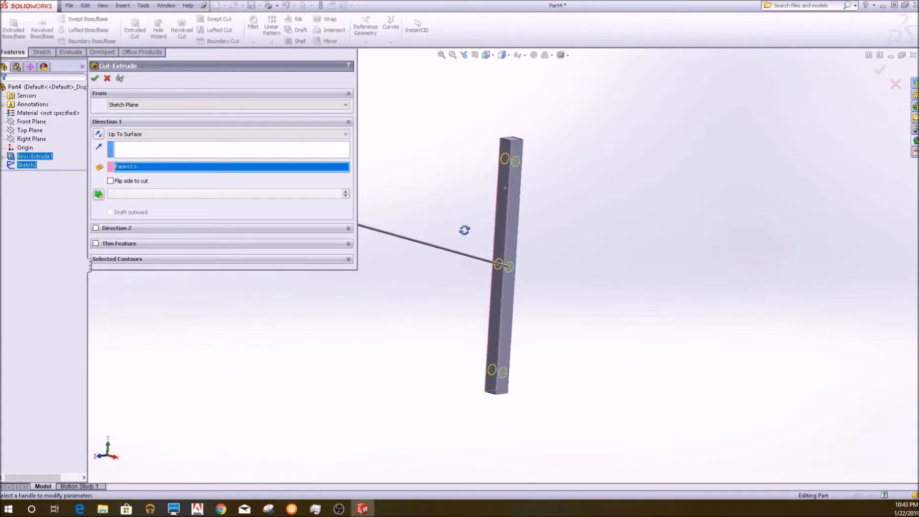
pyautogui.click(95, 79)
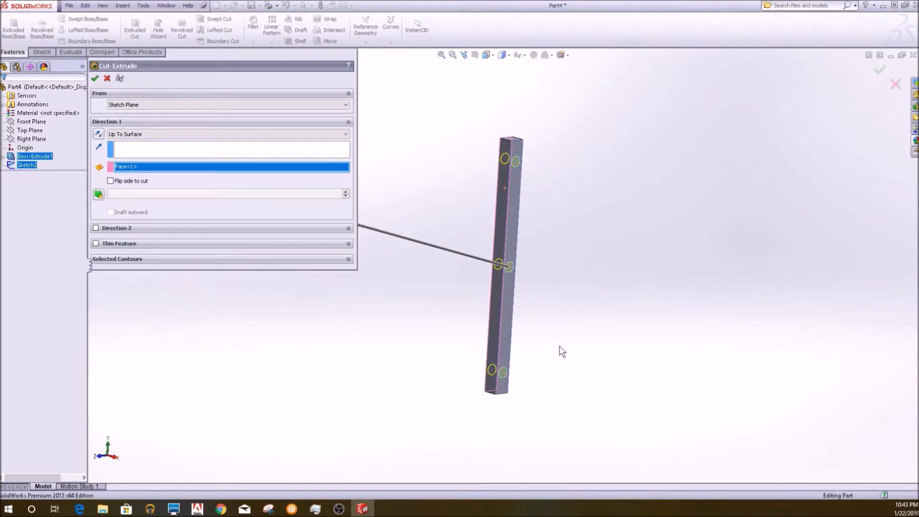
# Step: Save the part as 1.5x1.5x24.SLDPRT in the 2nd attempt folder, replacing the existing file
pyautogui.moveTo(530, 328); pyautogui.dragTo(506, 405, button='middle')
pyautogui.click(69, 5)
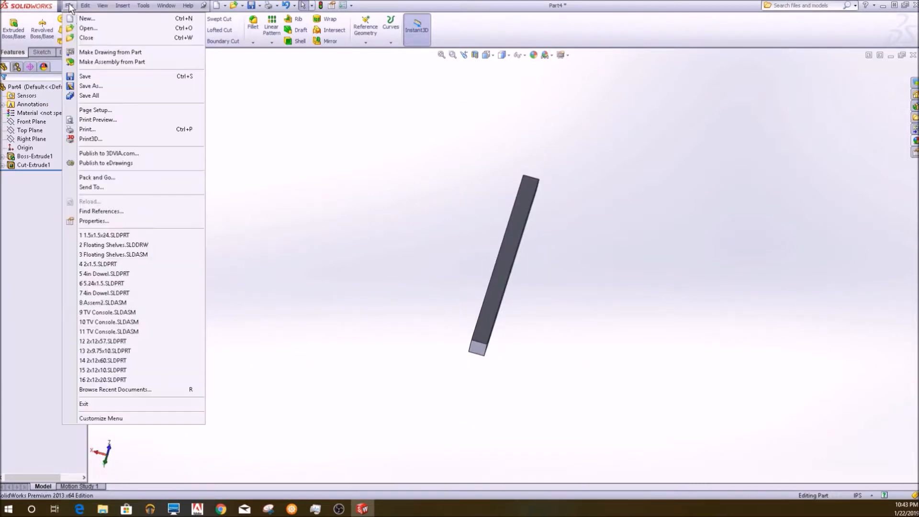
pyautogui.click(96, 87)
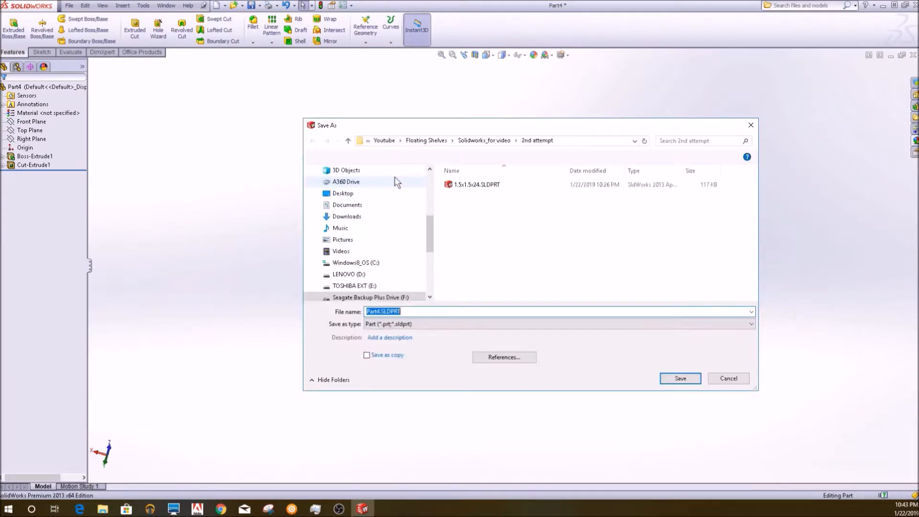
pyautogui.click(475, 185)
pyautogui.click(680, 378)
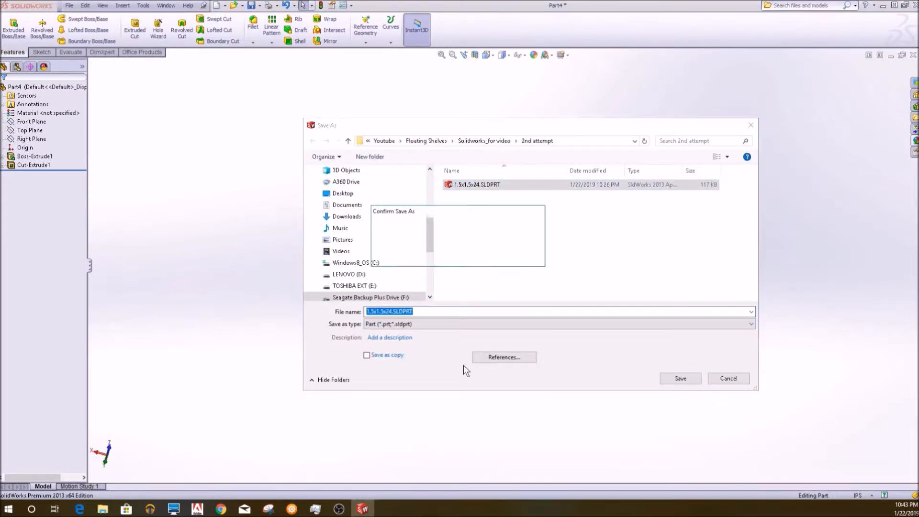
pyautogui.click(487, 255)
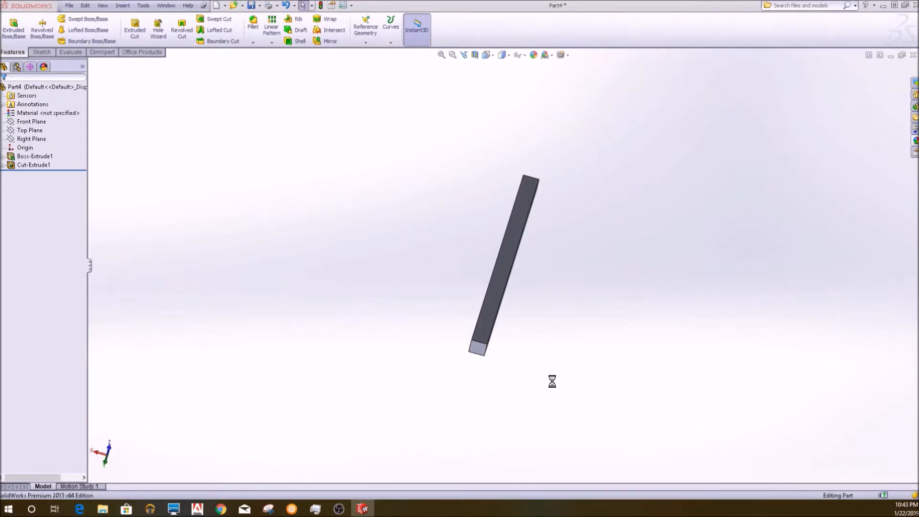
# Step: Apply a light color from the transparent swatches to the whole bar part
pyautogui.moveTo(552, 381); pyautogui.dragTo(498, 281, button='middle')
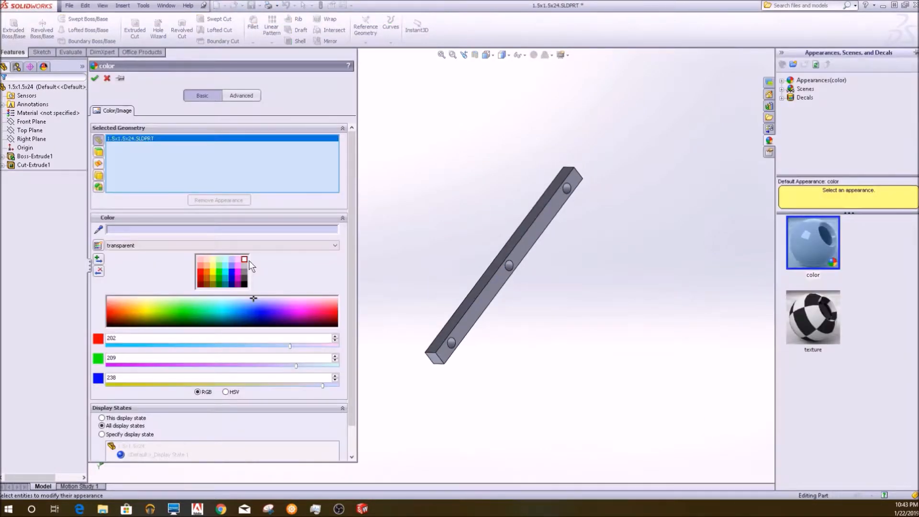
pyautogui.click(246, 260)
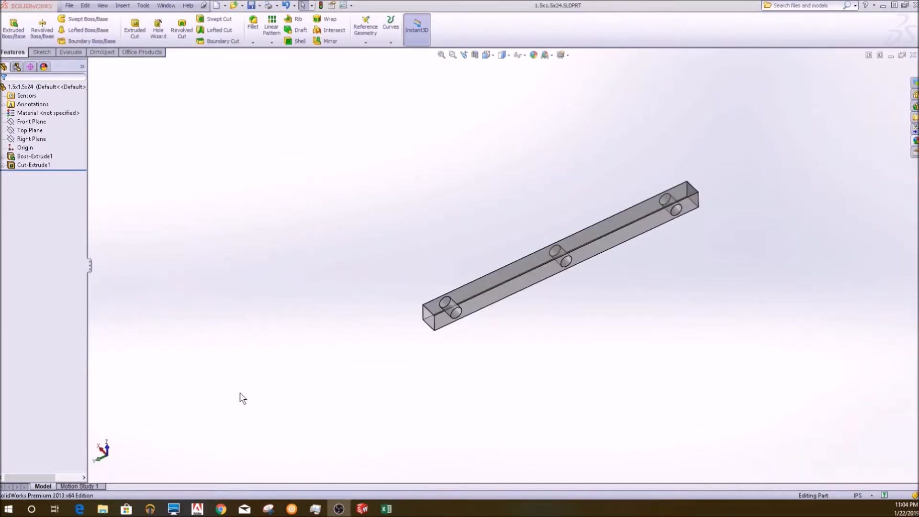
# Step: Create a new document from the Part template and start a sketch on the Top Plane
pyautogui.click(69, 7)
pyautogui.click(76, 20)
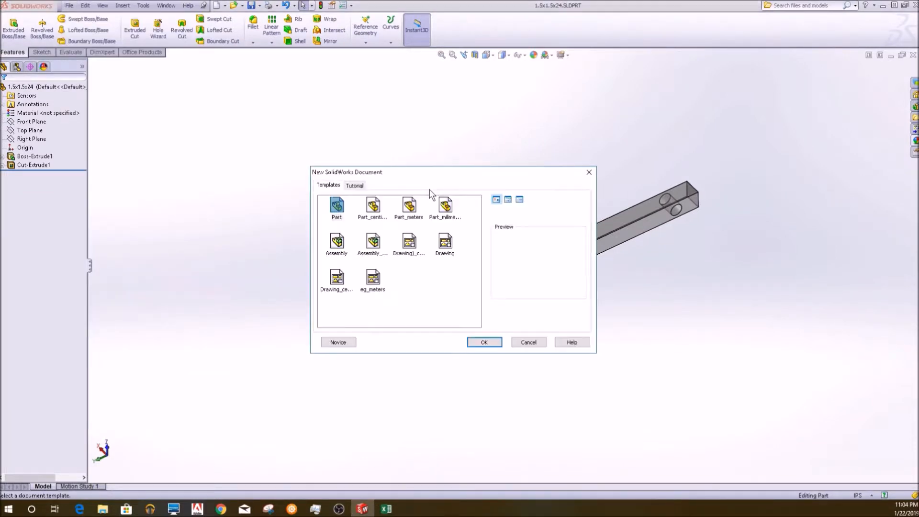
pyautogui.doubleClick(337, 206)
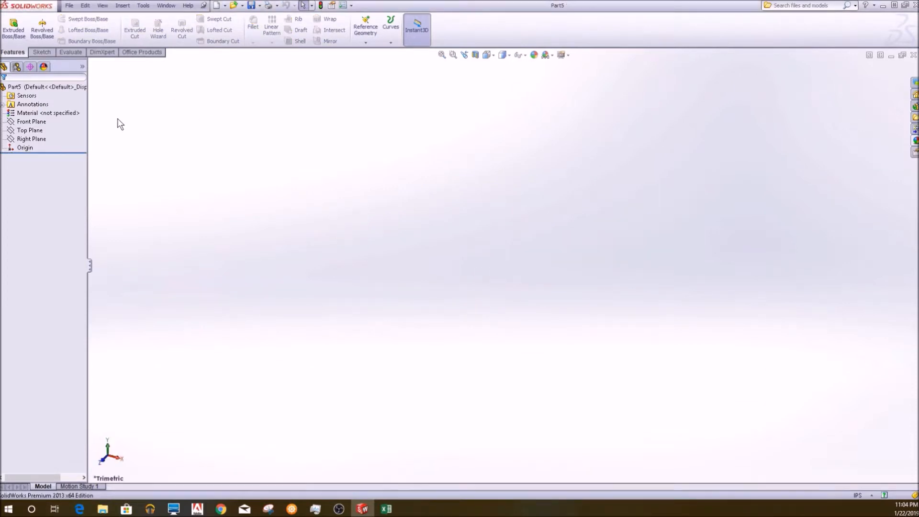
pyautogui.click(41, 51)
pyautogui.click(10, 23)
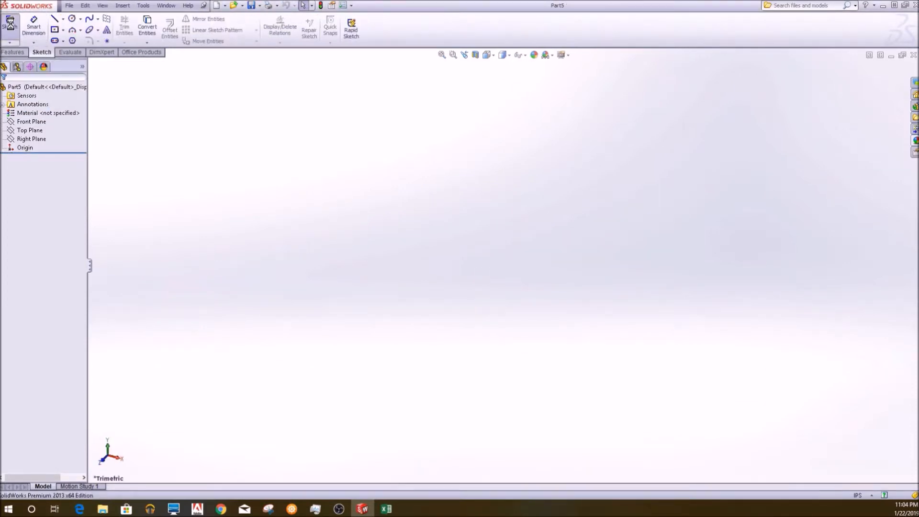
pyautogui.click(297, 285)
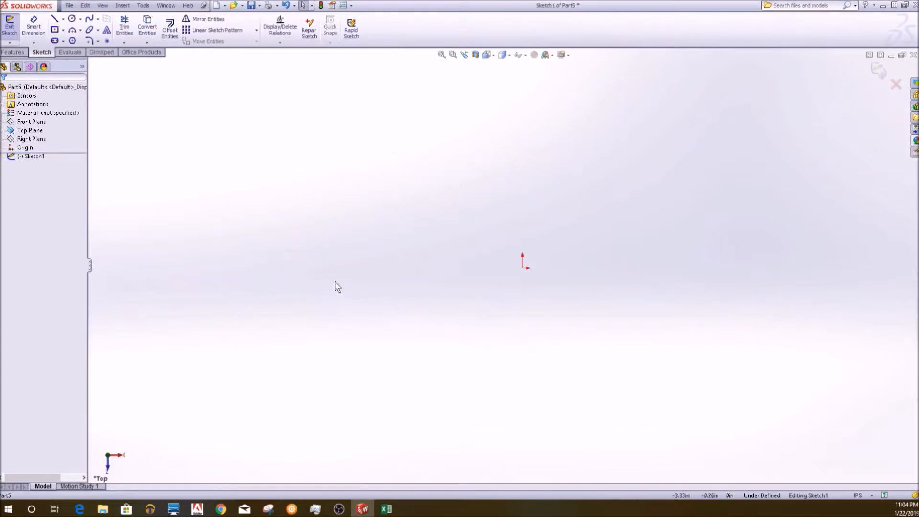
# Step: Draw a circle centered on the origin and set its radius to 0.5 in
pyautogui.click(72, 19)
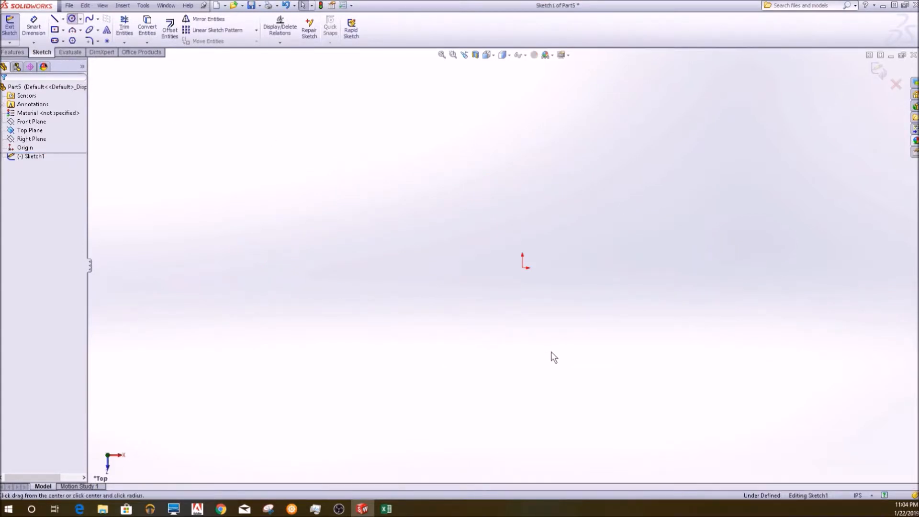
pyautogui.click(522, 267)
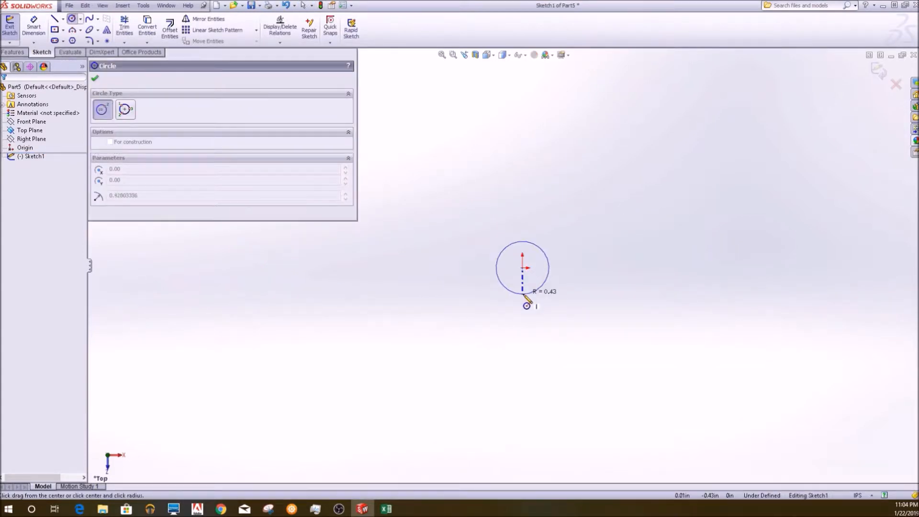
pyautogui.click(522, 300)
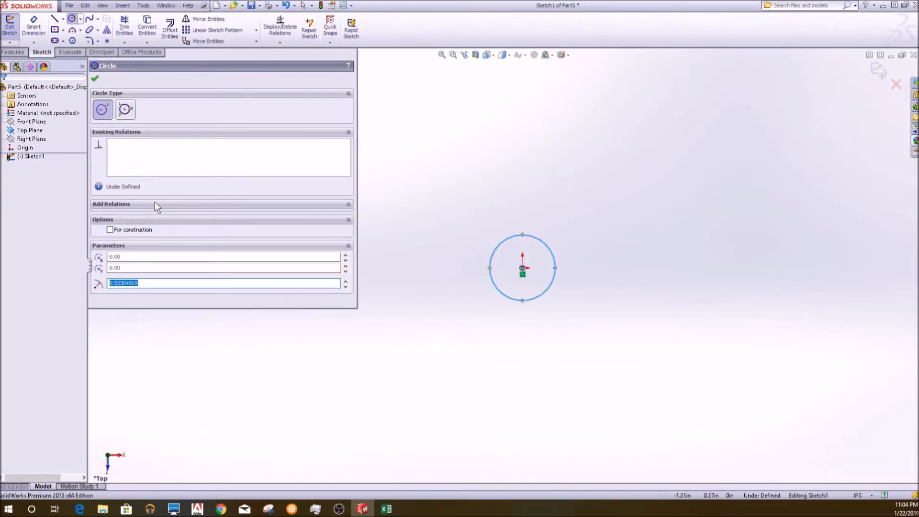
pyautogui.write('0.5')
pyautogui.press('Return')
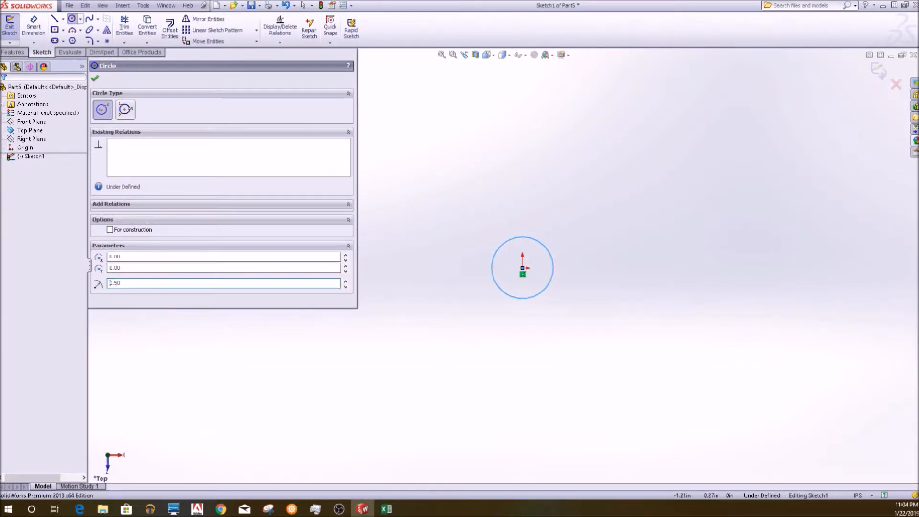
pyautogui.click(95, 80)
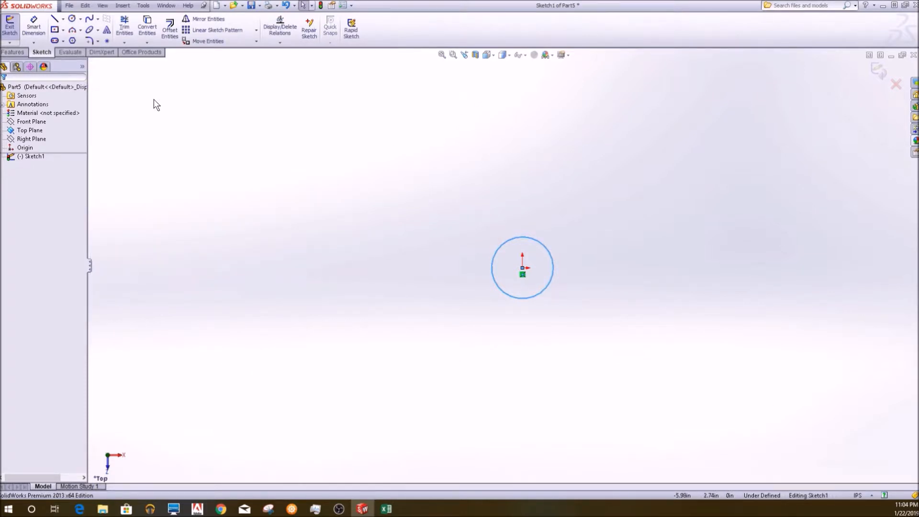
# Step: Dimension the circle's diameter, accepting 1.00 in, and finish dimensioning
pyautogui.click(33, 26)
pyautogui.click(533, 295)
pyautogui.click(636, 283)
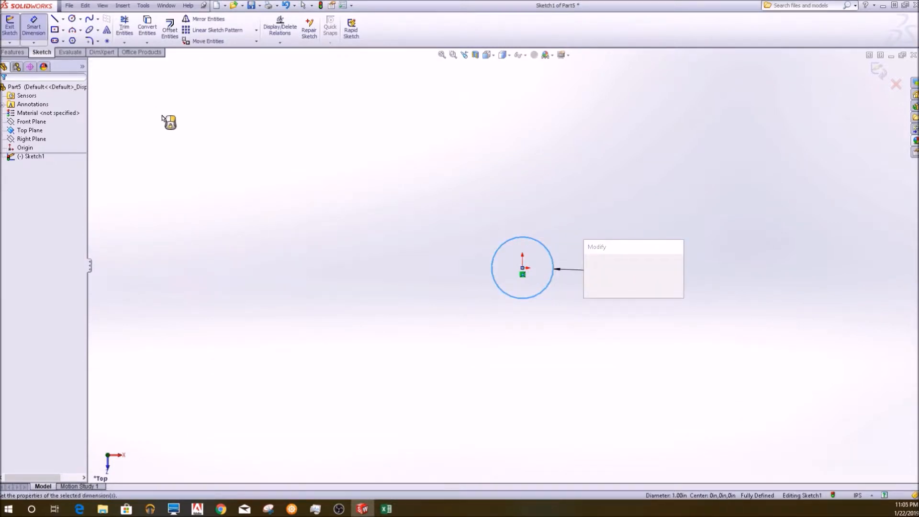
pyautogui.click(589, 291)
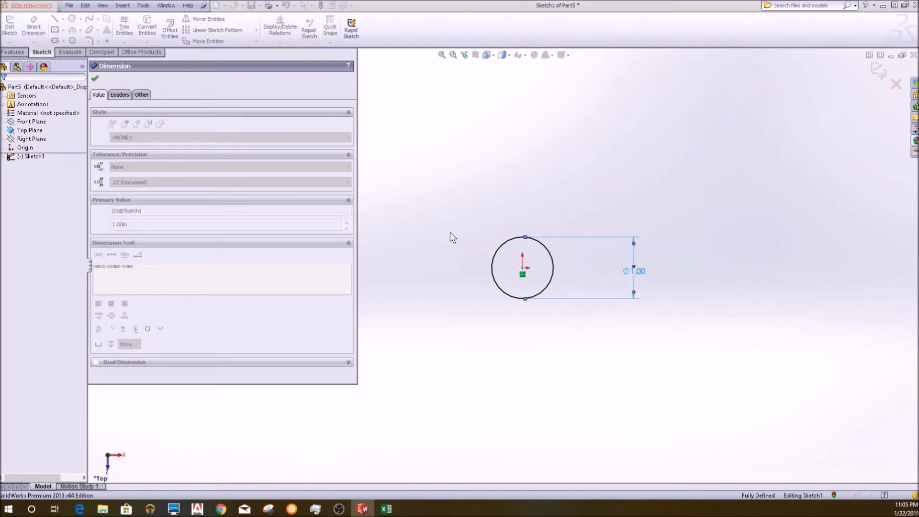
pyautogui.click(95, 82)
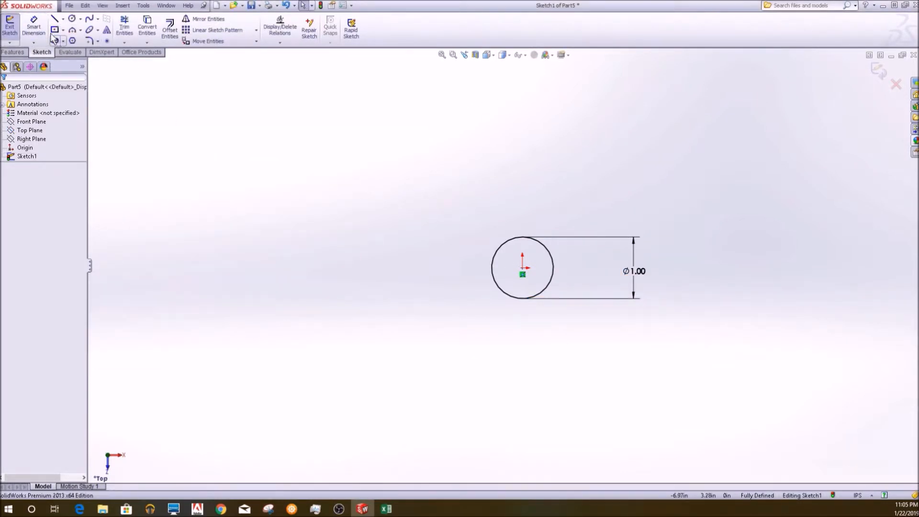
# Step: Extrude the 1 in circle as a blind boss 4 in deep
pyautogui.moveTo(524, 232)
pyautogui.mouseDown(button='middle')
pyautogui.moveTo(470, 316)
pyautogui.moveTo(539, 167)
pyautogui.mouseUp(button='middle')
pyautogui.click(12, 52)
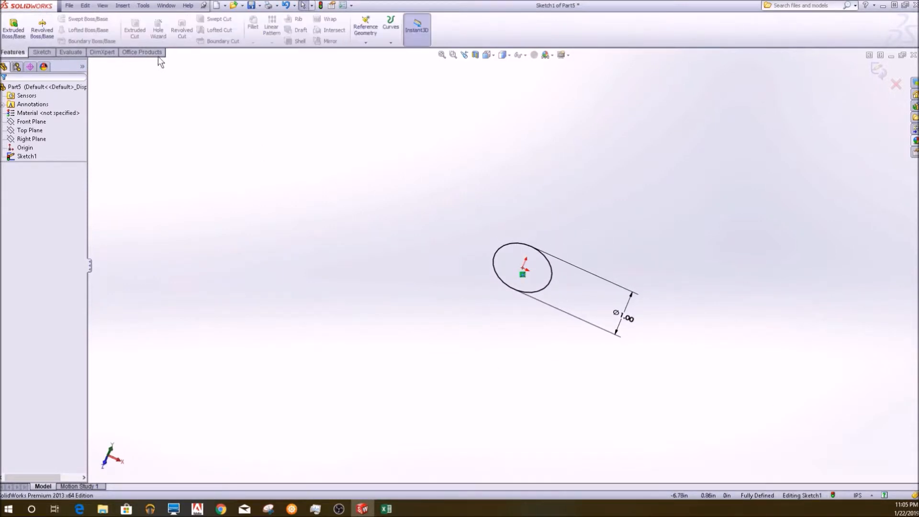
pyautogui.click(14, 30)
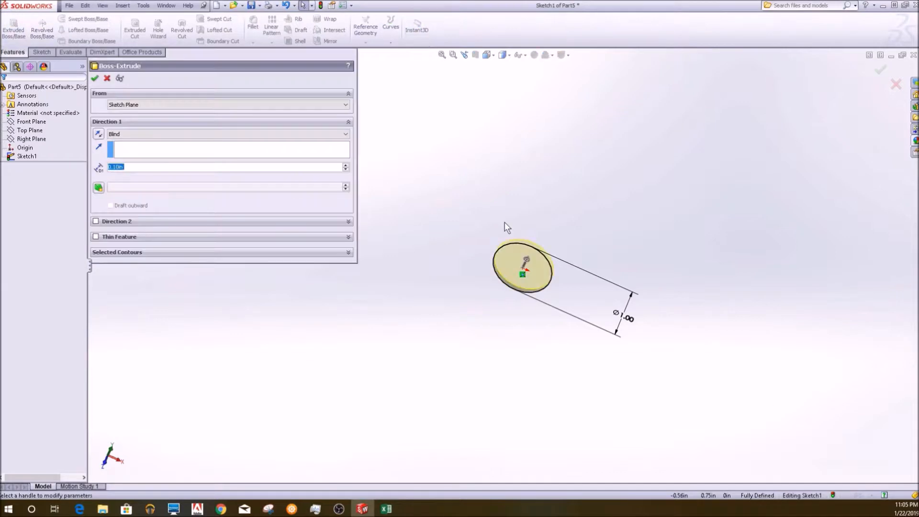
pyautogui.write('4')
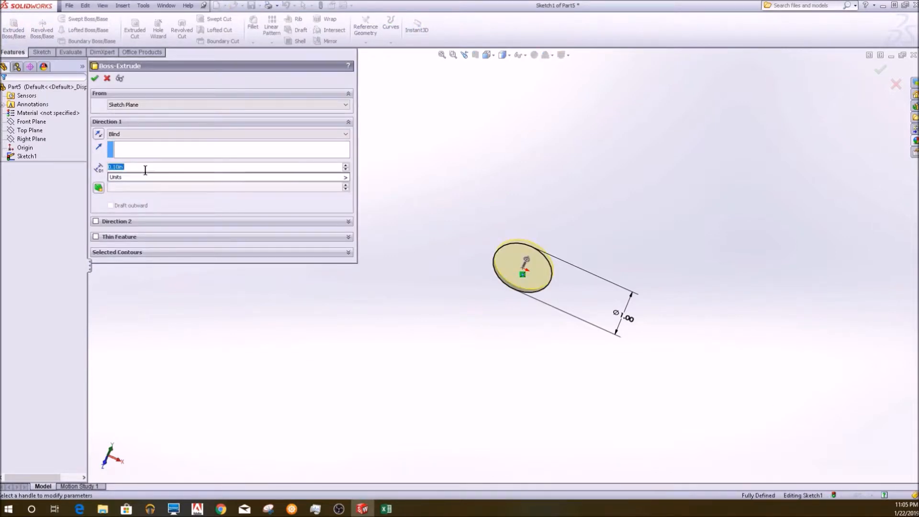
pyautogui.press('Return')
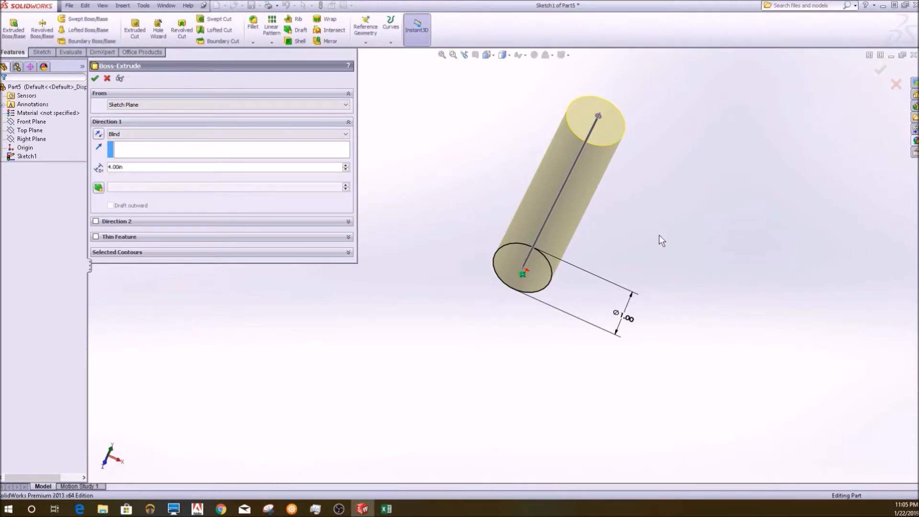
pyautogui.moveTo(624, 203); pyautogui.dragTo(470, 232, button='middle')
pyautogui.moveTo(478, 294); pyautogui.dragTo(510, 264, button='middle')
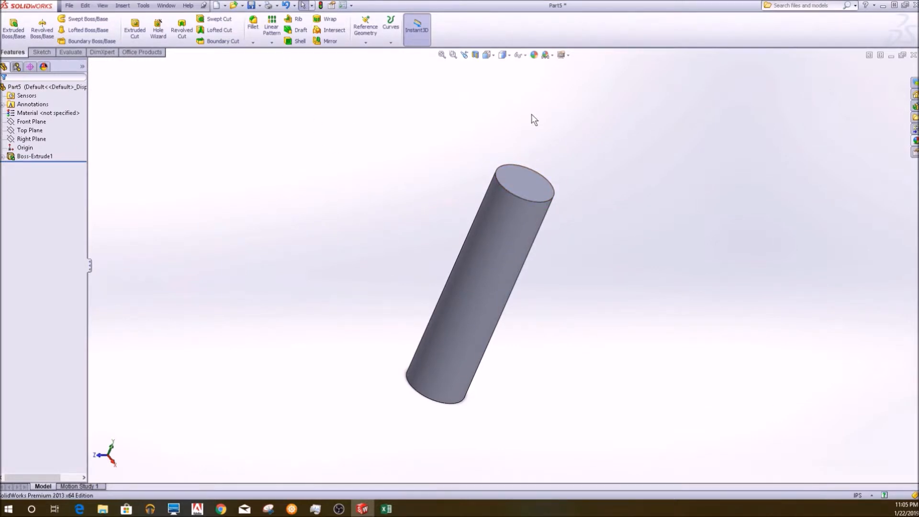
# Step: Save the round part as "4 in dowel" in the 2nd attempt folder
pyautogui.click(71, 5)
pyautogui.click(111, 86)
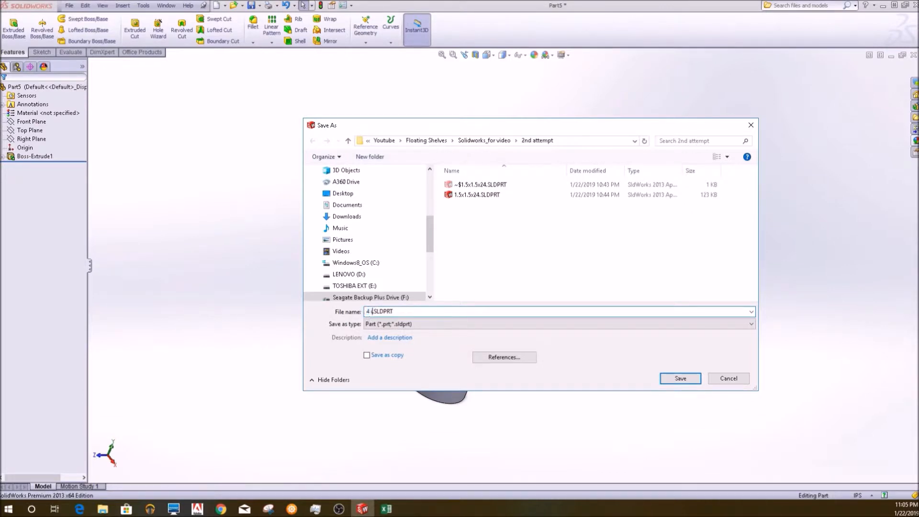
pyautogui.press('Return')
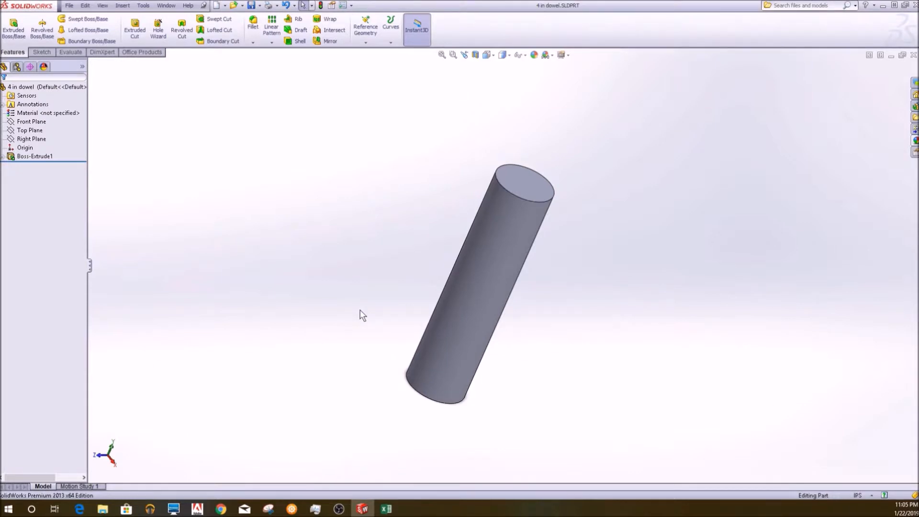
# Step: Create a new document from the Part template and open a sketch on the Top Plane
pyautogui.click(68, 6)
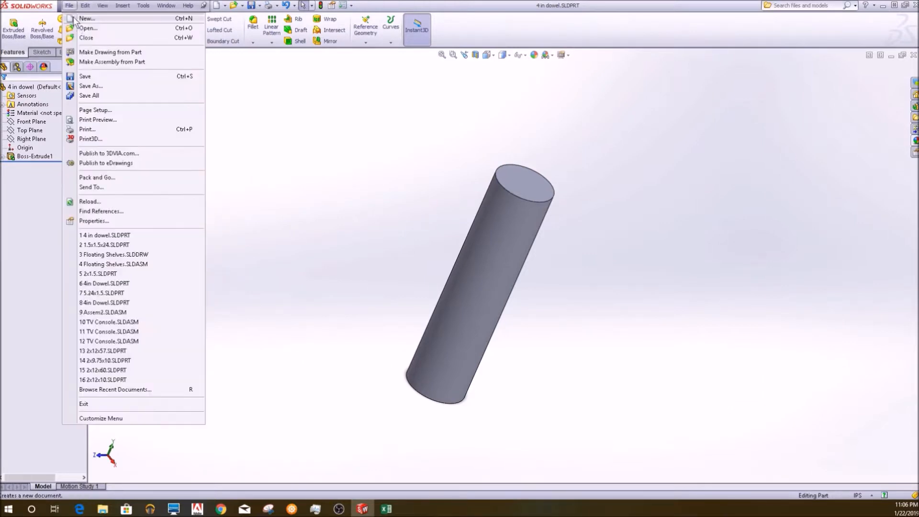
pyautogui.click(416, 217)
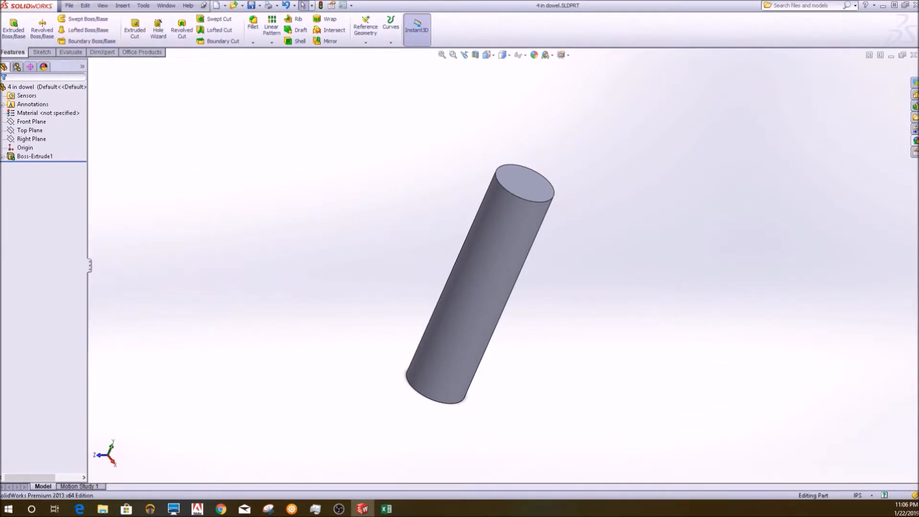
pyautogui.click(70, 6)
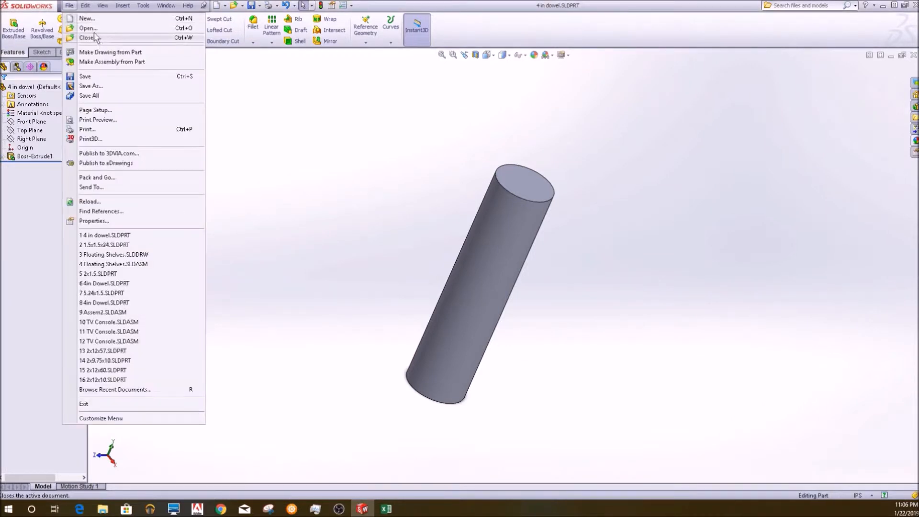
pyautogui.click(82, 18)
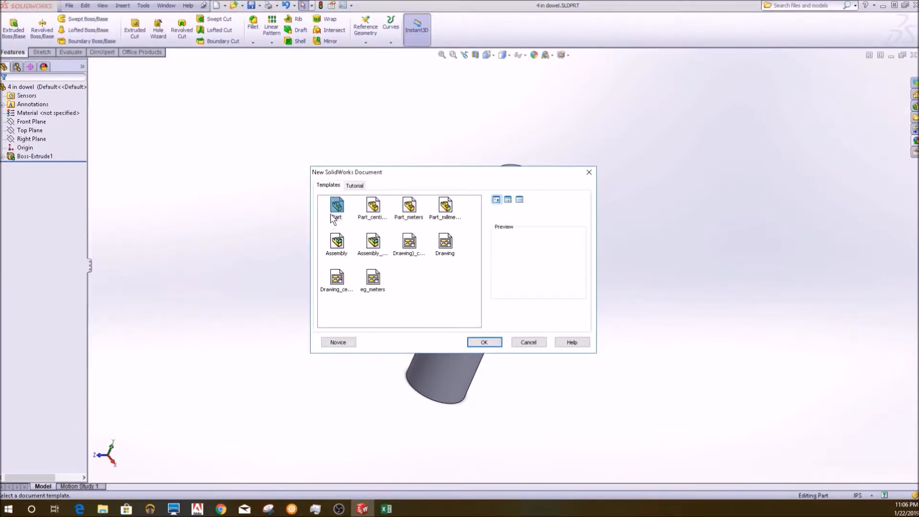
pyautogui.doubleClick(334, 205)
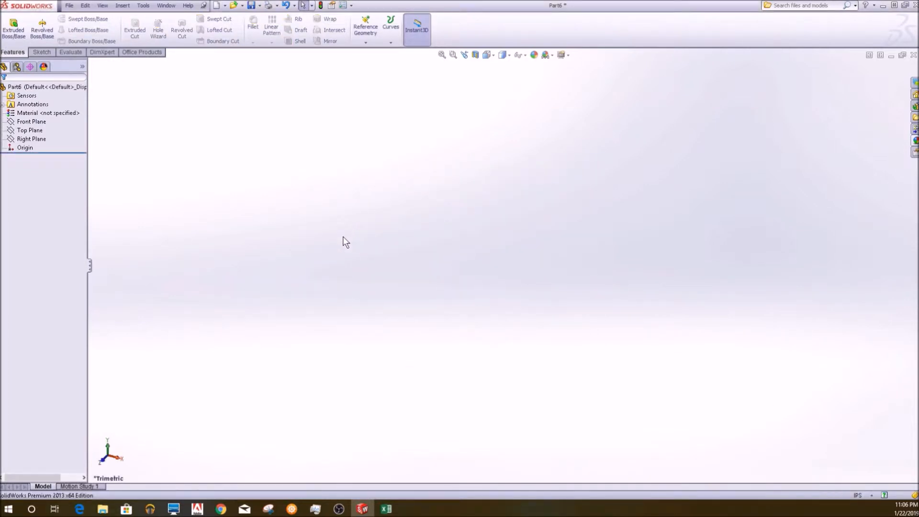
pyautogui.click(42, 53)
pyautogui.click(10, 24)
pyautogui.click(319, 280)
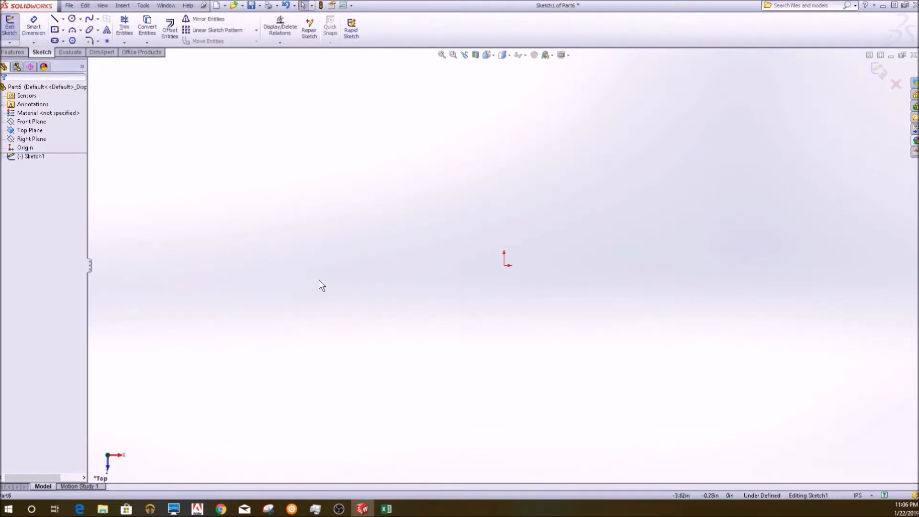
# Step: Draw a center rectangle on the origin, about 3.51 in wide and 0.88 in high
pyautogui.click(55, 29)
pyautogui.click(505, 265)
pyautogui.click(415, 288)
pyautogui.click(95, 80)
# Step: Dimension the rectangle's height to 1.5 in and its width to 6.25 in
pyautogui.click(34, 26)
pyautogui.click(595, 265)
pyautogui.click(640, 267)
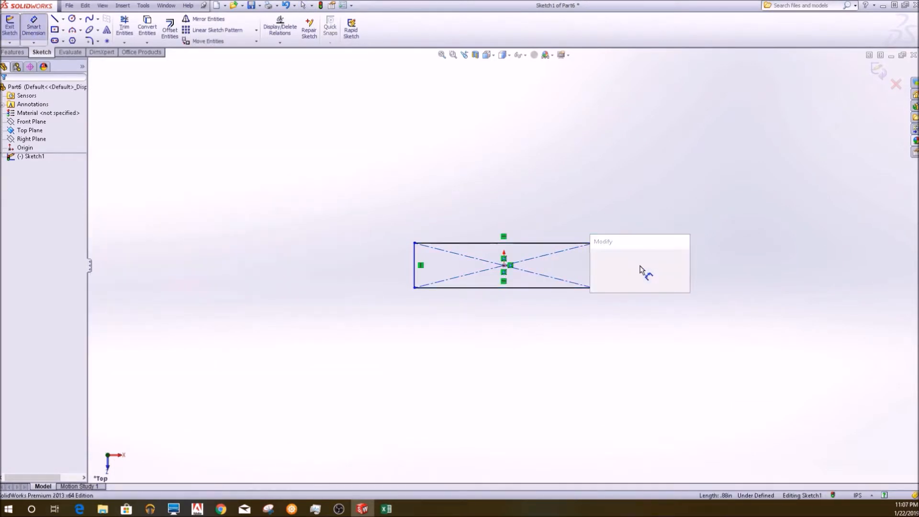
pyautogui.write('1.5')
pyautogui.press('Return')
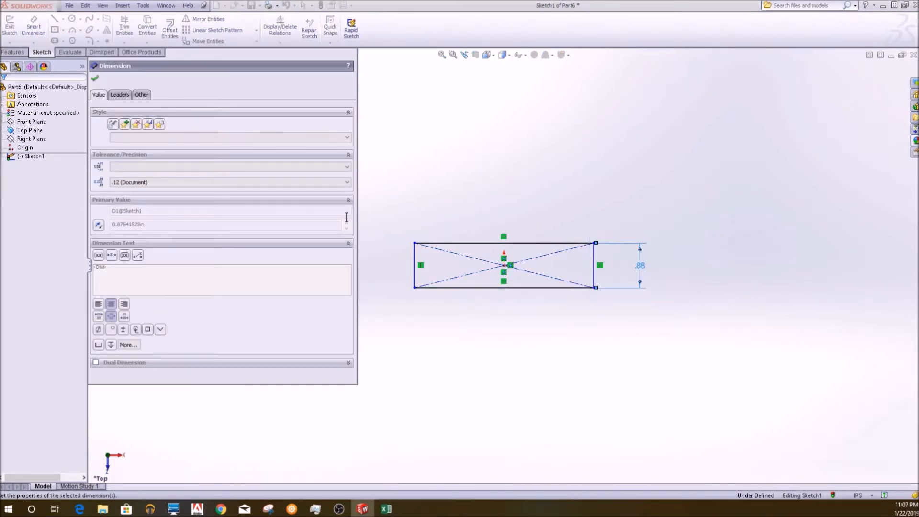
pyautogui.click(500, 227)
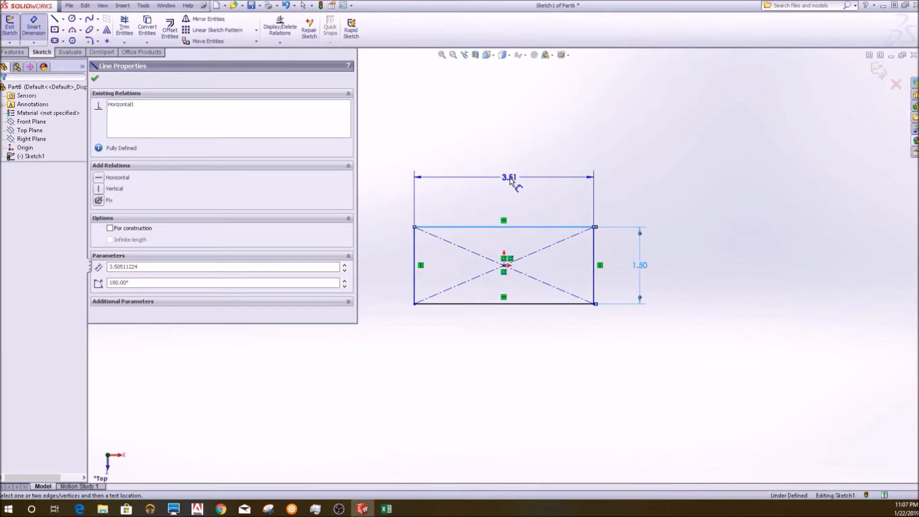
pyautogui.click(510, 176)
pyautogui.write('6.25')
pyautogui.press('Return')
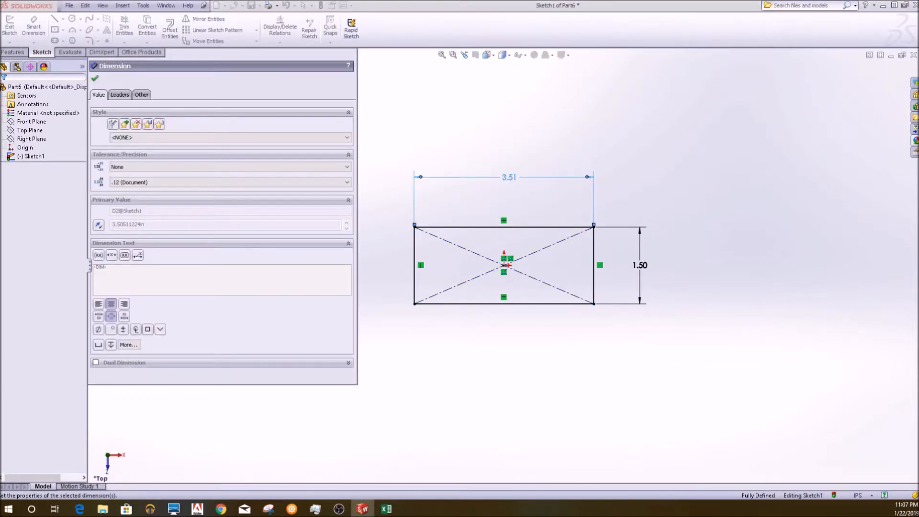
pyautogui.click(95, 78)
# Step: Extrude the rectangle as a blind boss 24 in deep
pyautogui.moveTo(556, 325)
pyautogui.mouseDown(button='middle')
pyautogui.moveTo(489, 341)
pyautogui.moveTo(460, 335)
pyautogui.mouseUp(button='middle')
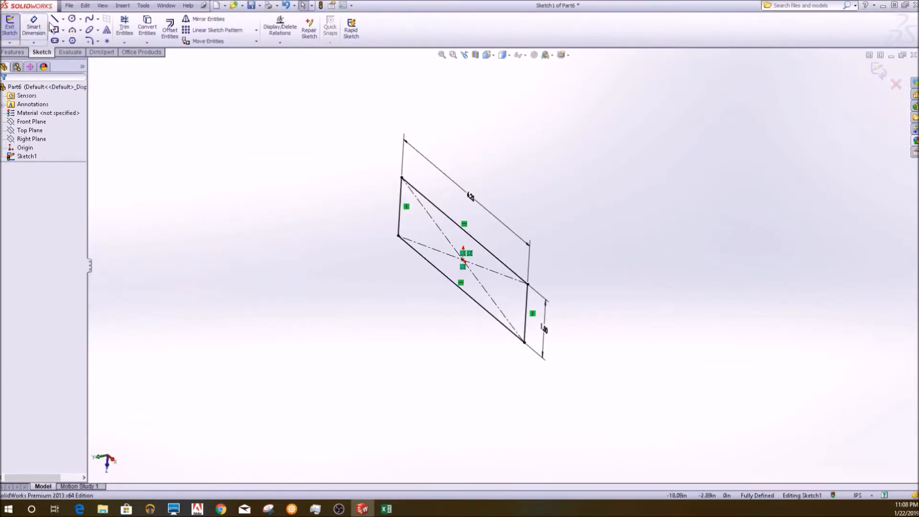
pyautogui.click(12, 52)
pyautogui.click(19, 33)
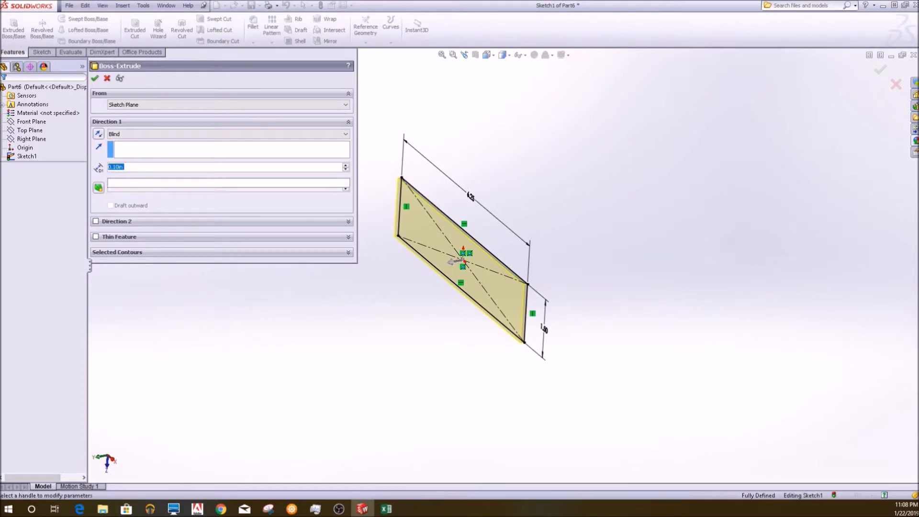
pyautogui.click(95, 79)
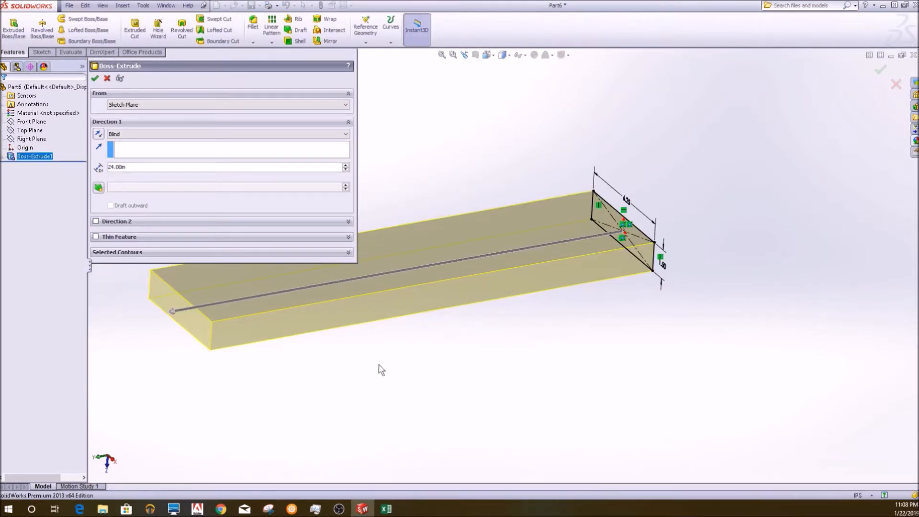
# Step: Start a sketch on the board's long narrow side face and view it face-on
pyautogui.scroll(1, 518, 223)
pyautogui.moveTo(518, 222); pyautogui.dragTo(542, 251, button='middle')
pyautogui.rightClick(530, 292)
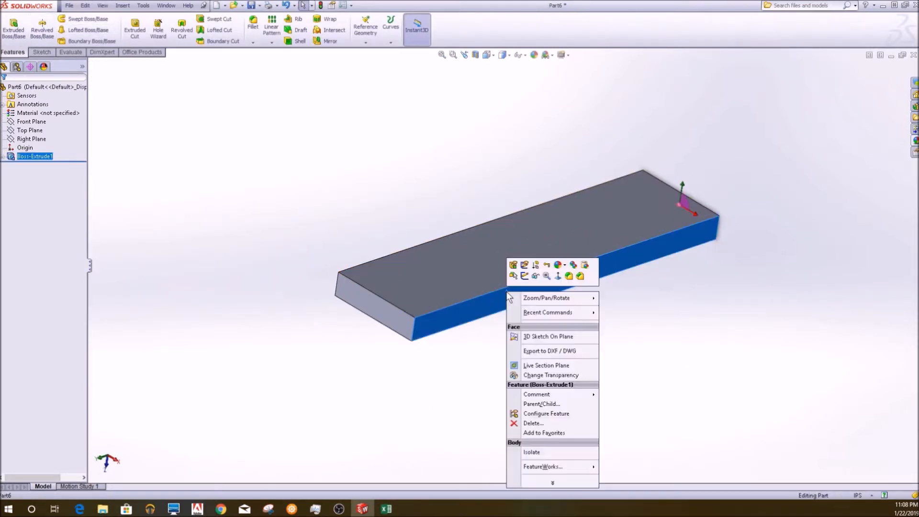
pyautogui.click(526, 277)
pyautogui.press('space')
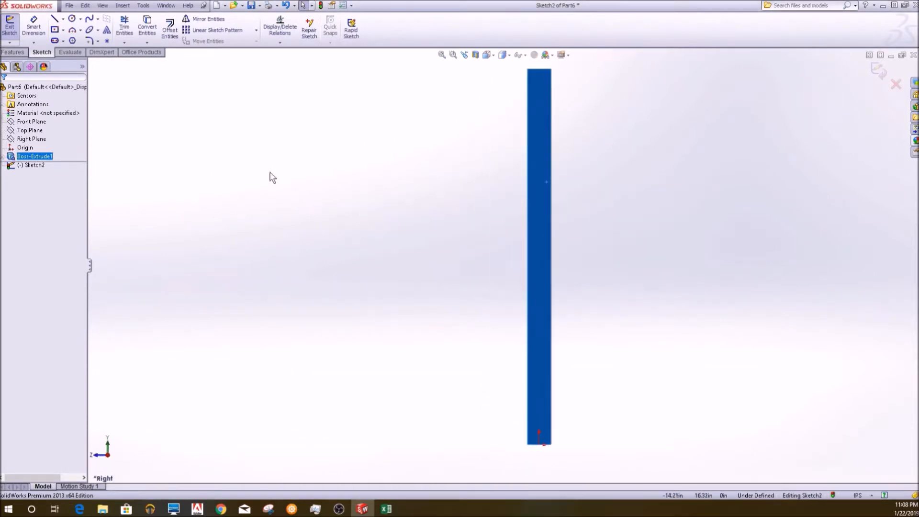
# Step: Draw three circles centered along the narrow face's midline, the one nearest the origin about 4.11 in in diameter
pyautogui.click(72, 19)
pyautogui.moveTo(539, 409); pyautogui.dragTo(513, 427)
pyautogui.moveTo(540, 295); pyautogui.dragTo(499, 317)
pyautogui.moveTo(539, 152); pyautogui.dragTo(480, 191)
# Step: Dimension the diameter of the circle nearest the origin to 1 in
pyautogui.click(34, 27)
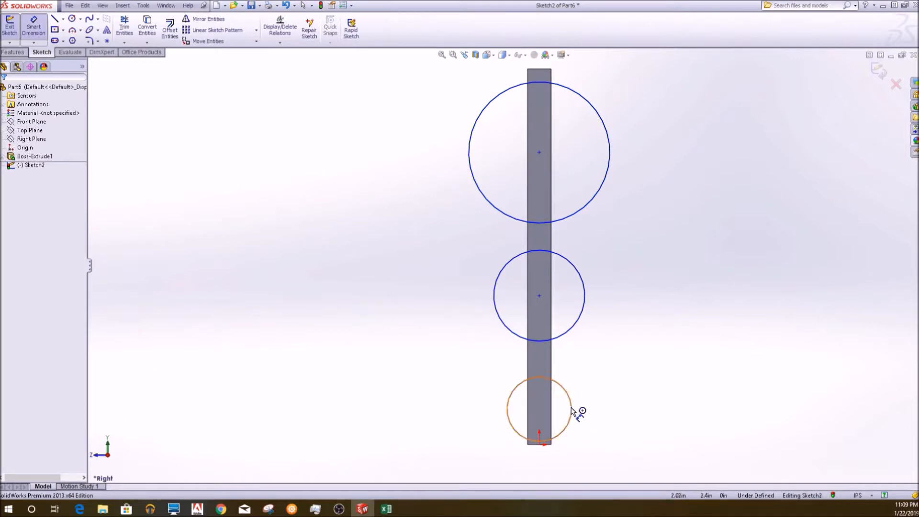
pyautogui.click(572, 410)
pyautogui.click(624, 410)
pyautogui.write('1')
pyautogui.press('Return')
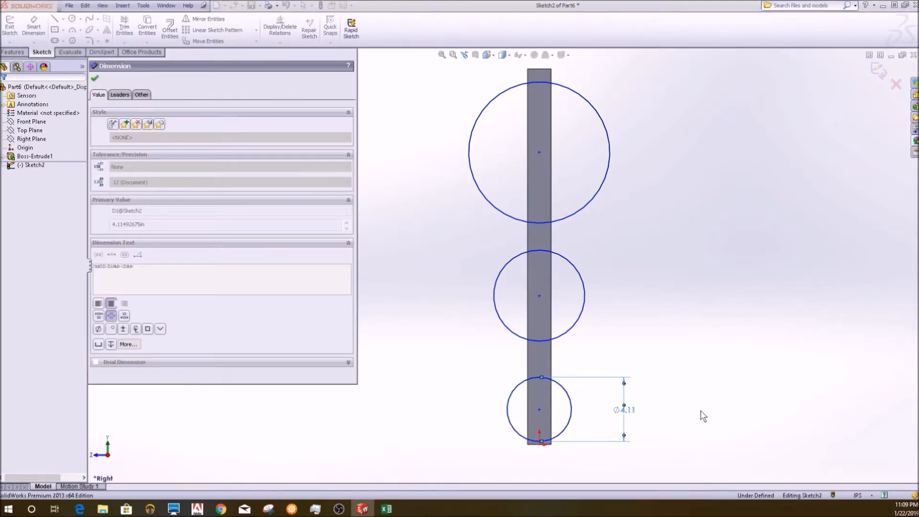
# Step: Dimension the 1 in circle's center 2 in from the origin
pyautogui.click(540, 444)
pyautogui.click(539, 409)
pyautogui.click(485, 427)
pyautogui.write('2')
pyautogui.press('Return')
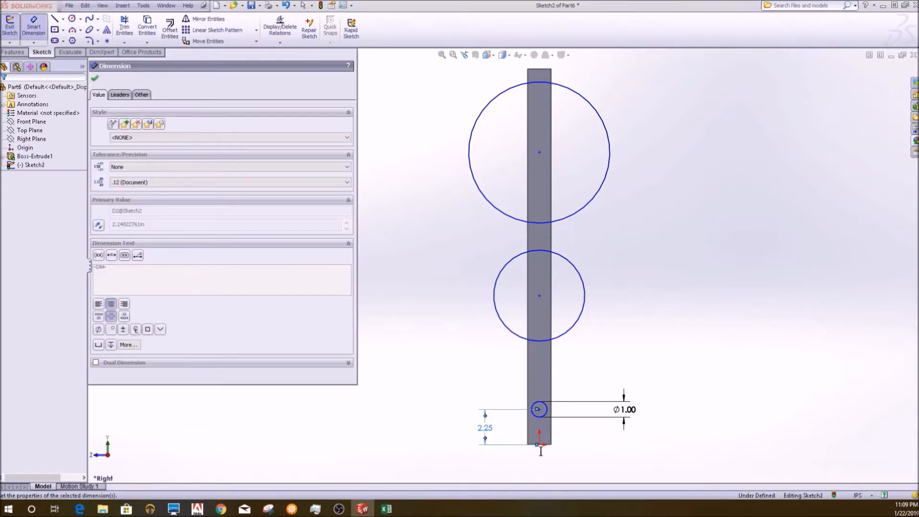
# Step: Dimension the centers of the middle and far circles 12 in and 22 in from the origin
pyautogui.click(539, 445)
pyautogui.click(539, 295)
pyautogui.click(430, 338)
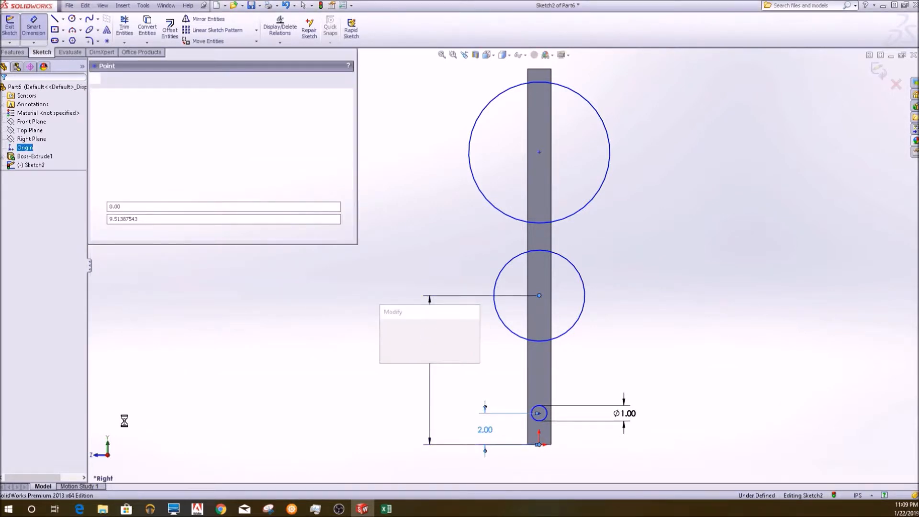
pyautogui.press('Return')
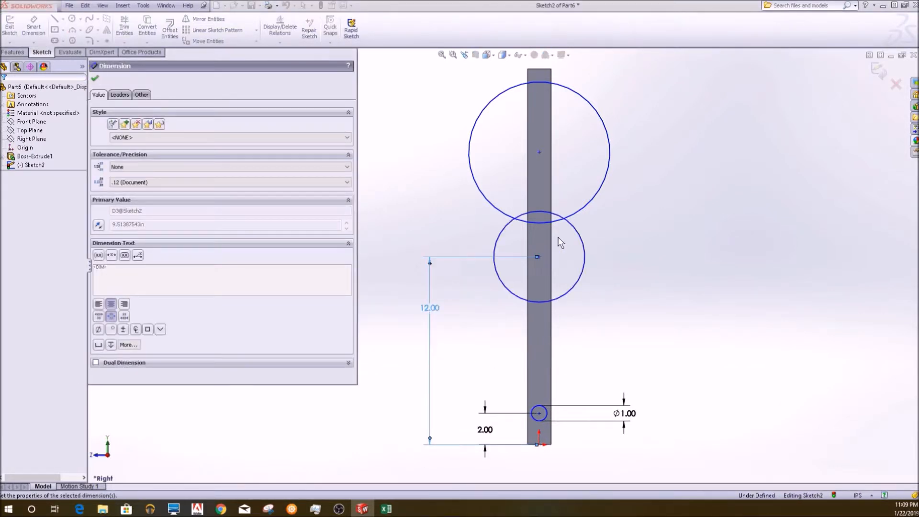
pyautogui.click(540, 445)
pyautogui.click(540, 152)
pyautogui.click(724, 204)
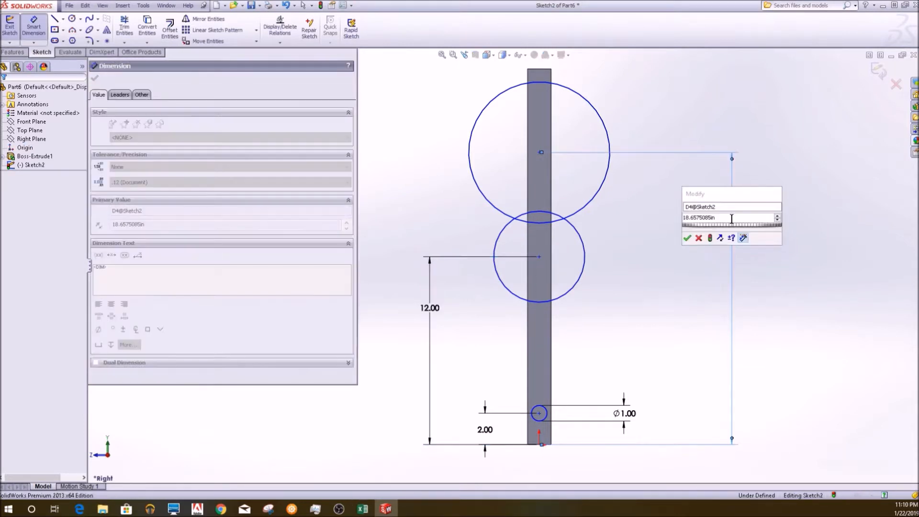
pyautogui.write('22')
pyautogui.press('Return')
pyautogui.press('Escape')
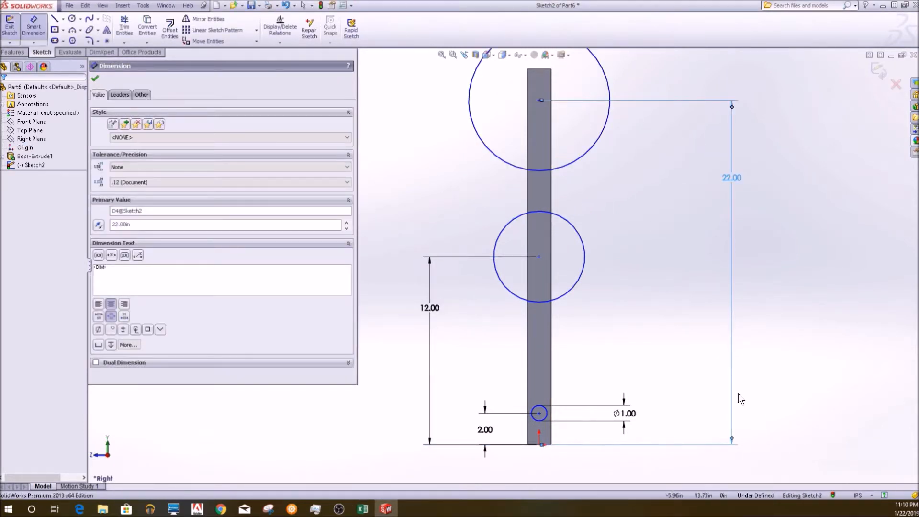
# Step: Add an Equal relation so that the two larger circles match the 1 in circle
pyautogui.keyDown('ctrl'); pyautogui.click(579, 280); pyautogui.keyUp('ctrl')
pyautogui.keyDown('ctrl'); pyautogui.click(598, 138); pyautogui.keyUp('ctrl')
pyautogui.click(113, 257)
pyautogui.click(92, 78)
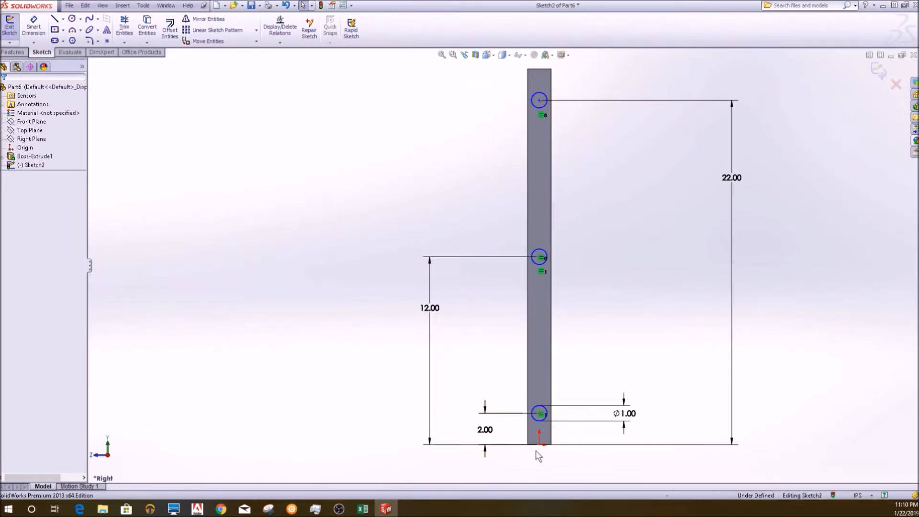
# Step: Cut the three circles into the board with a blind Extruded Cut 2 in deep
pyautogui.moveTo(391, 171); pyautogui.dragTo(391, 180, button='middle')
pyautogui.click(13, 52)
pyautogui.click(135, 30)
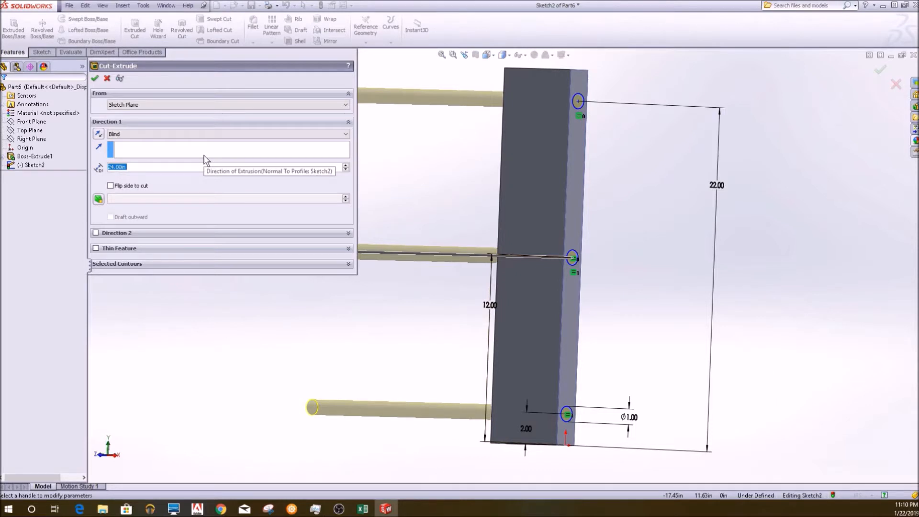
pyautogui.write('2')
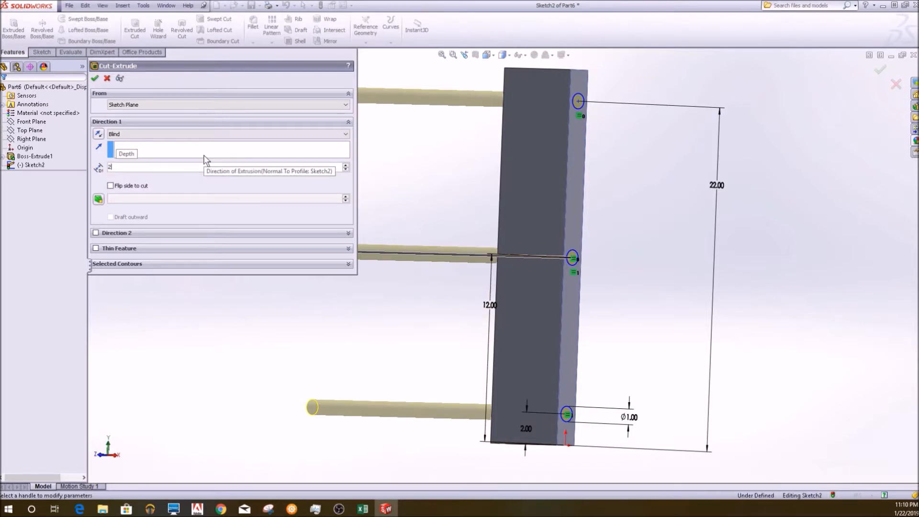
pyautogui.press('Return')
pyautogui.click(95, 78)
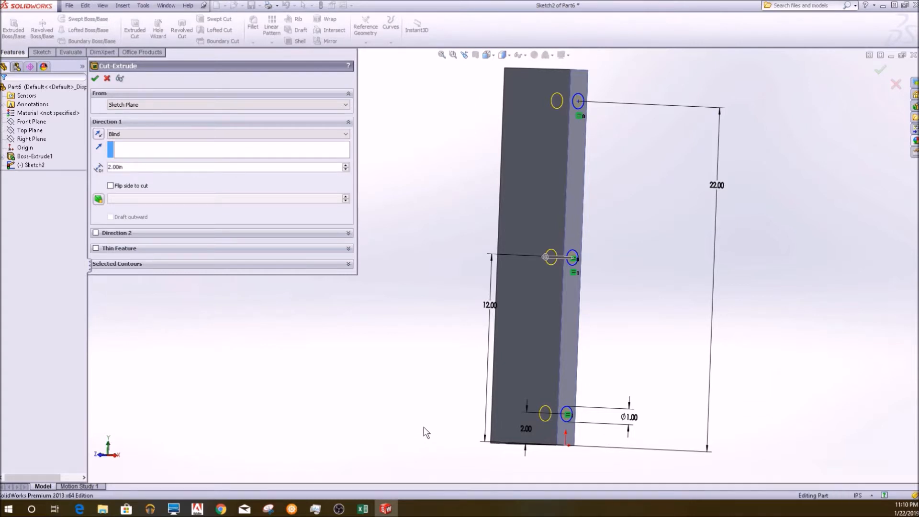
pyautogui.moveTo(460, 392); pyautogui.dragTo(493, 254, button='middle')
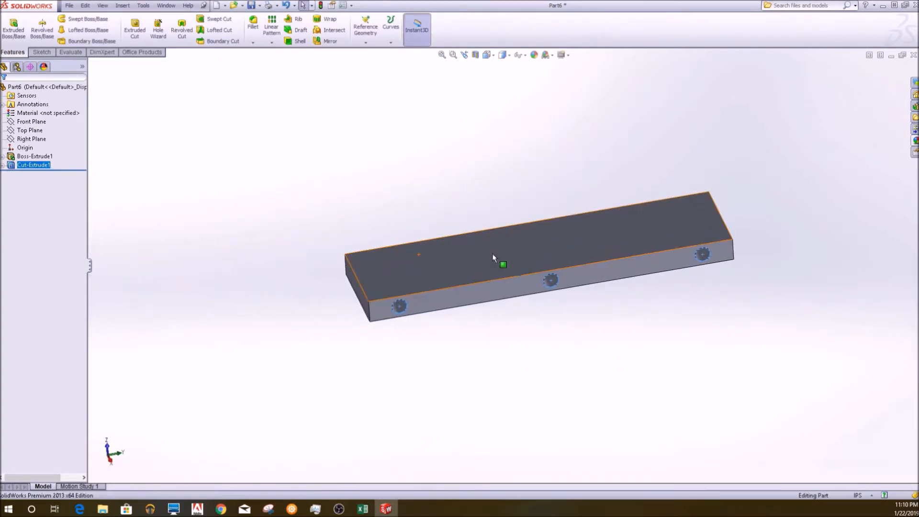
pyautogui.click(507, 262)
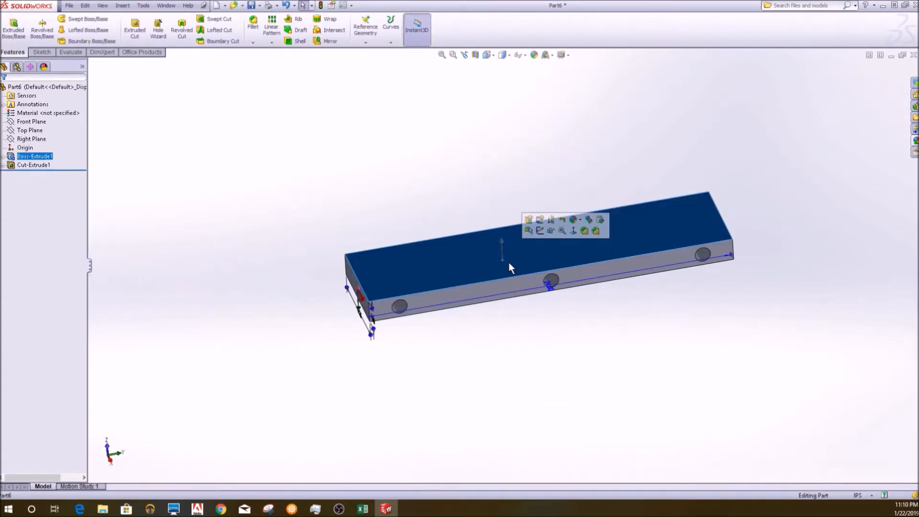
pyautogui.click(534, 55)
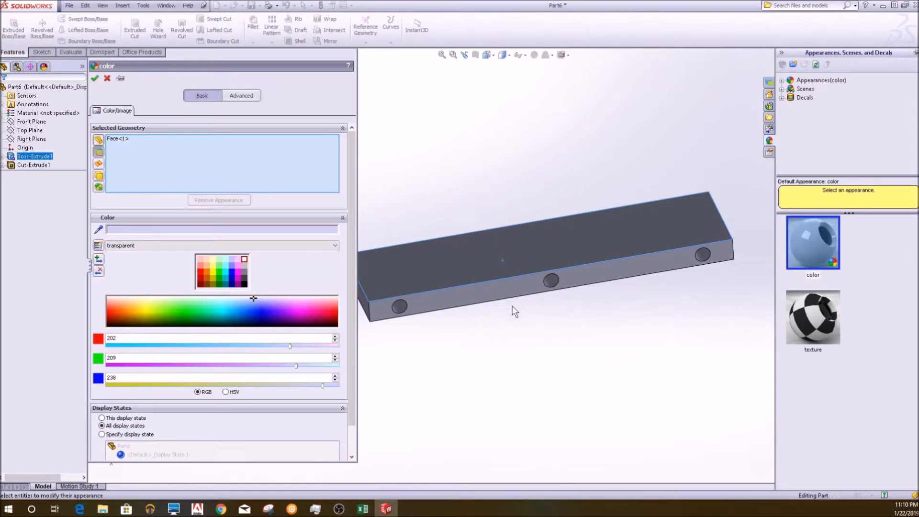
pyautogui.click(515, 337)
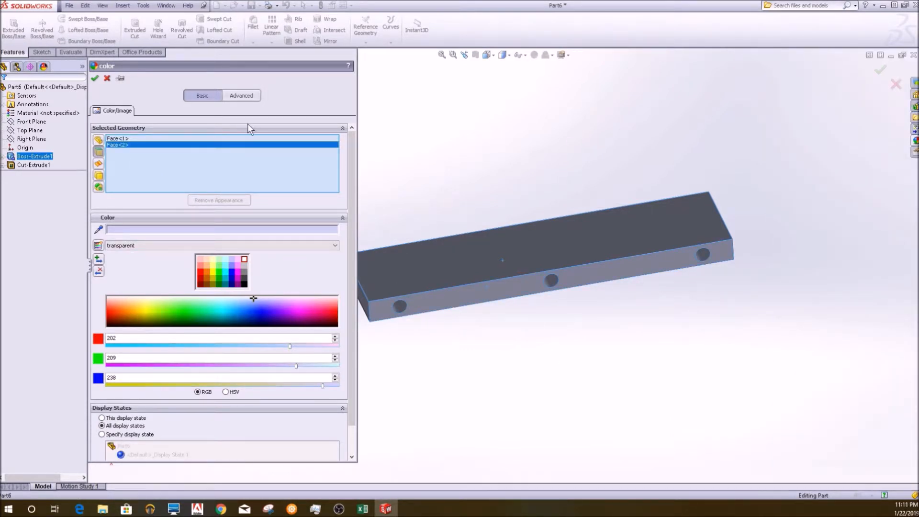
pyautogui.click(106, 78)
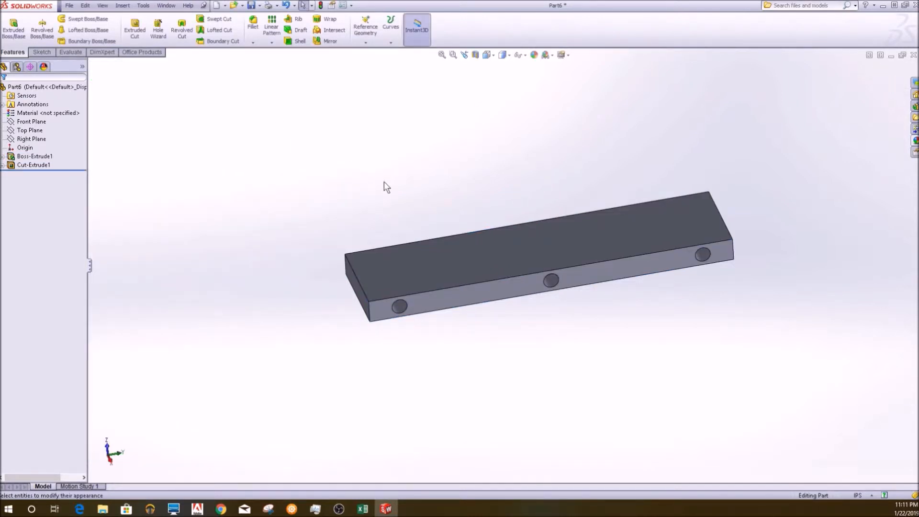
# Step: Apply the transparent white color (RGB 255, 255, 255) to the whole board part
pyautogui.click(534, 56)
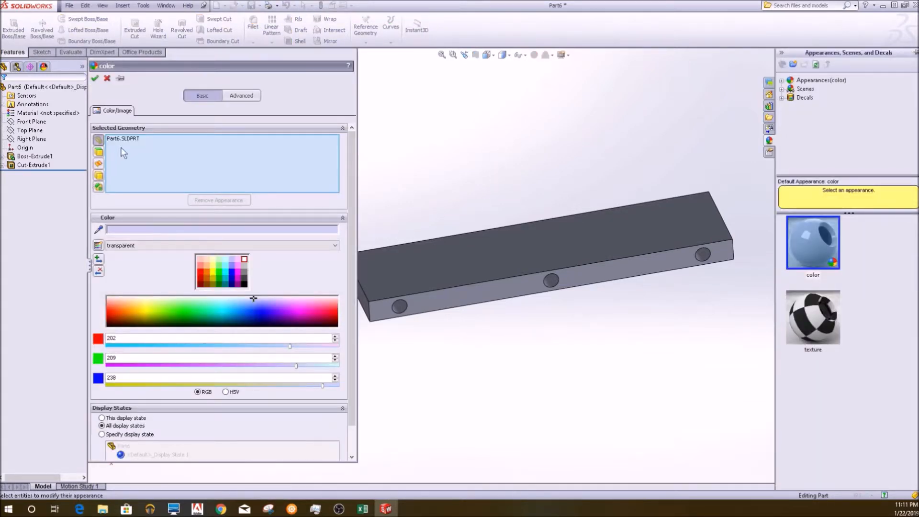
pyautogui.click(121, 138)
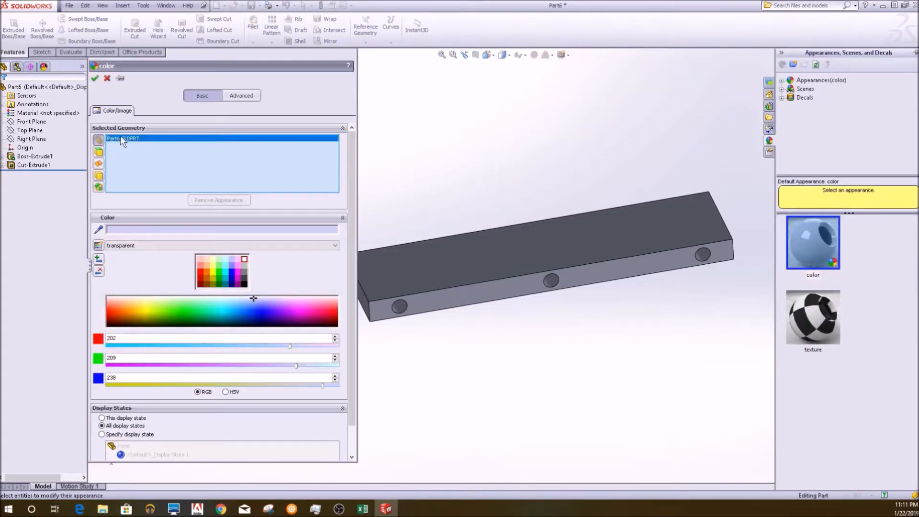
pyautogui.click(244, 259)
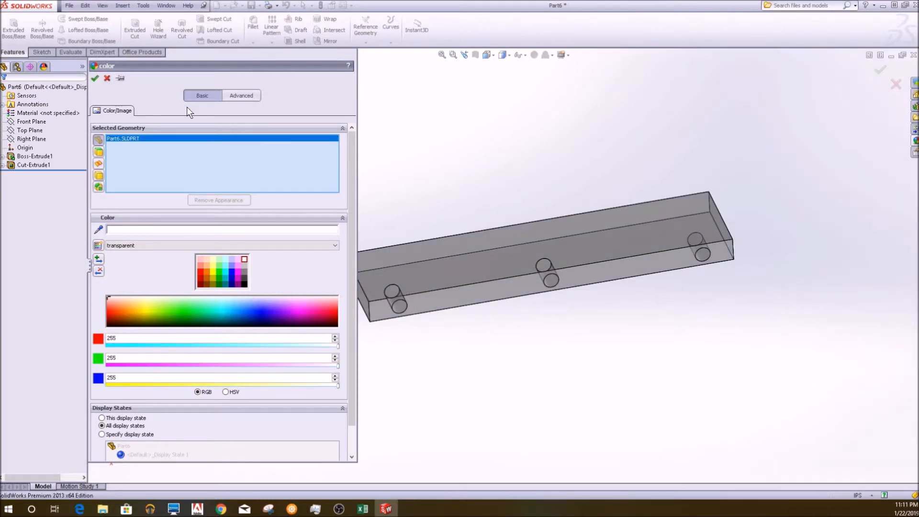
pyautogui.click(95, 78)
pyautogui.moveTo(483, 225); pyautogui.dragTo(551, 261, button='middle')
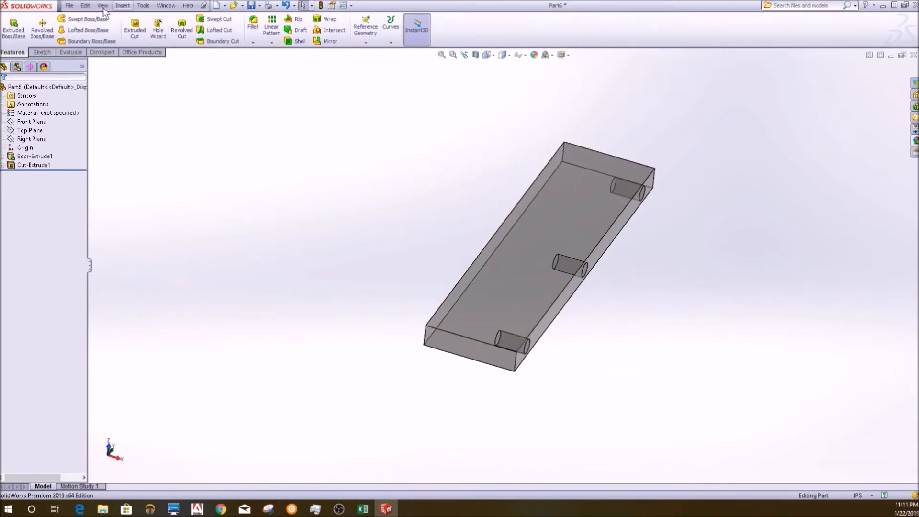
# Step: Save the board part as 6.25x1.5x24 in the 2nd attempt folder
pyautogui.click(69, 5)
pyautogui.click(98, 95)
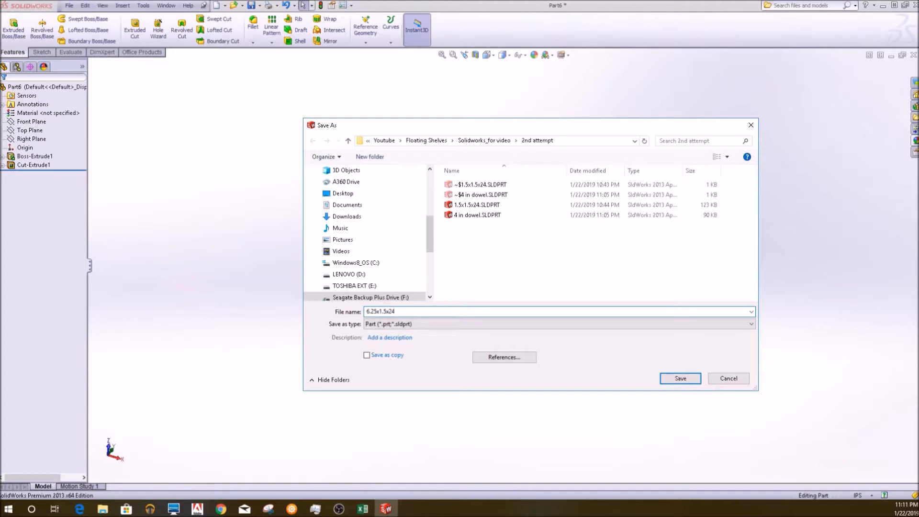
pyautogui.press('Return')
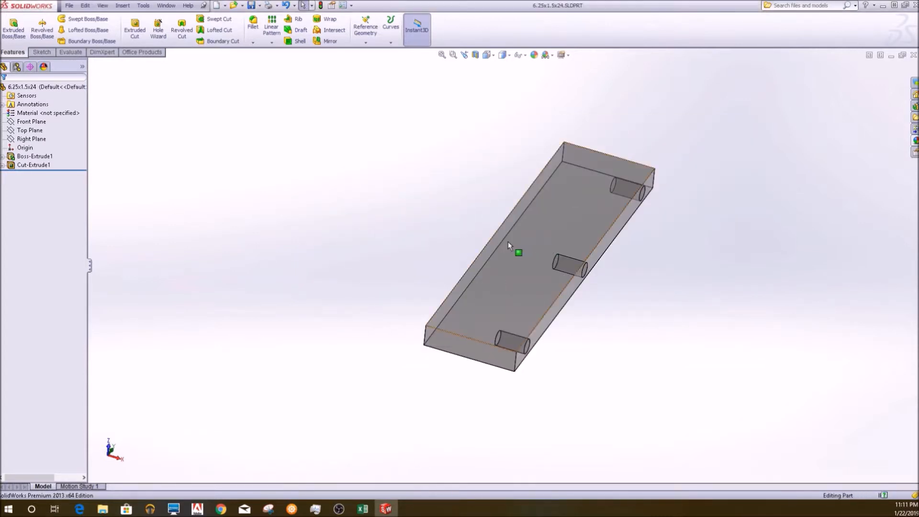
# Step: Edit the board's base profile sketch and set its width to 5.75 in
pyautogui.moveTo(533, 324); pyautogui.dragTo(508, 320, button='middle')
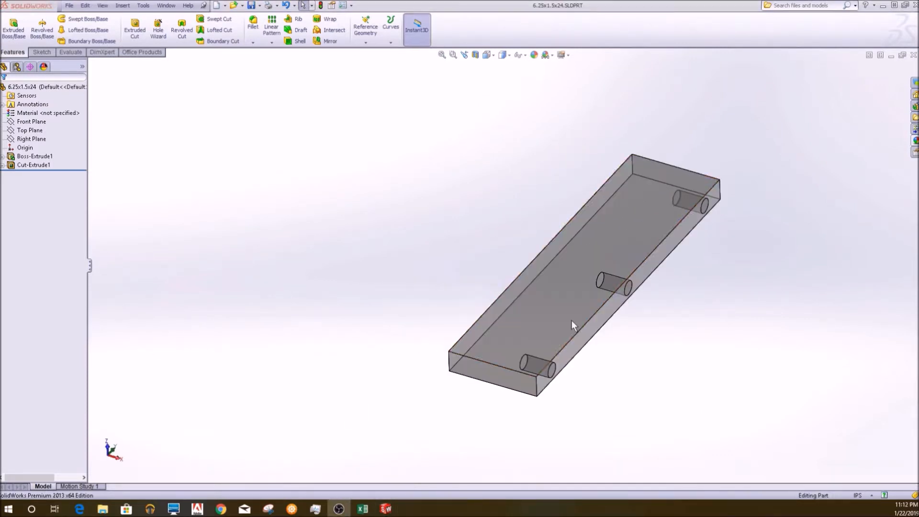
pyautogui.click(3, 156)
pyautogui.click(33, 167)
pyautogui.rightClick(32, 166)
pyautogui.click(39, 139)
pyautogui.click(497, 399)
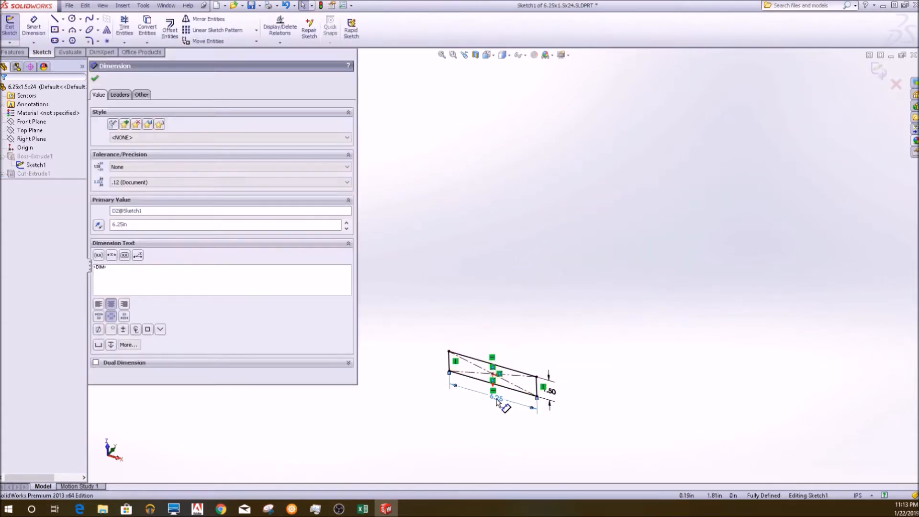
pyautogui.write('5.75')
pyautogui.press('Return')
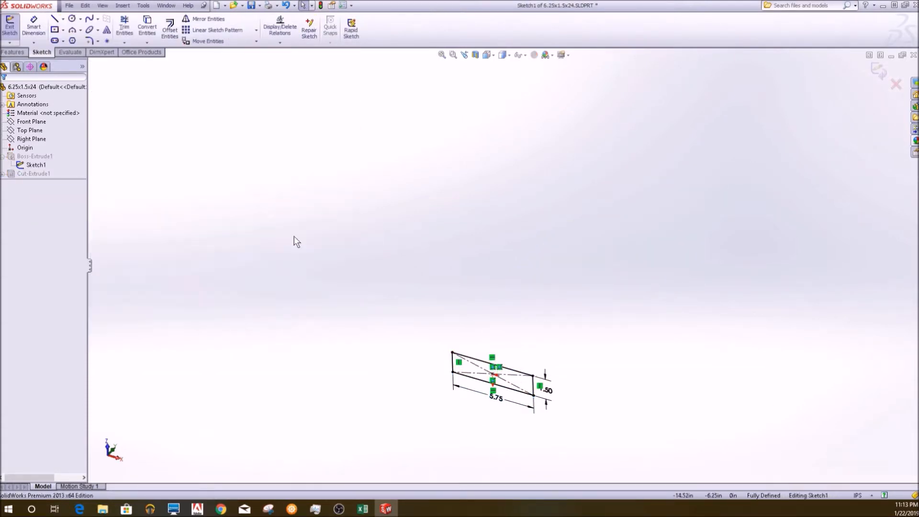
pyautogui.click(880, 70)
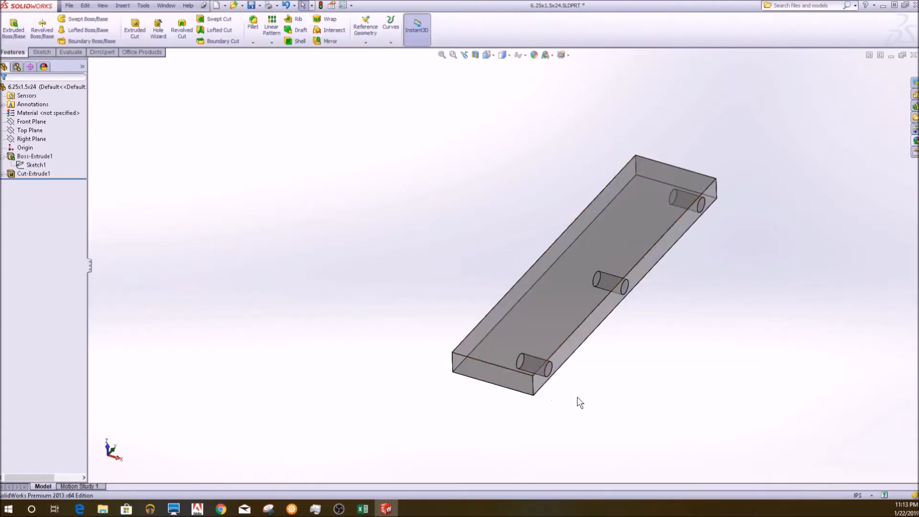
# Step: Open the sketch of the hole cut to review its dimensions, close it and examine the resized board
pyautogui.rightClick(41, 183)
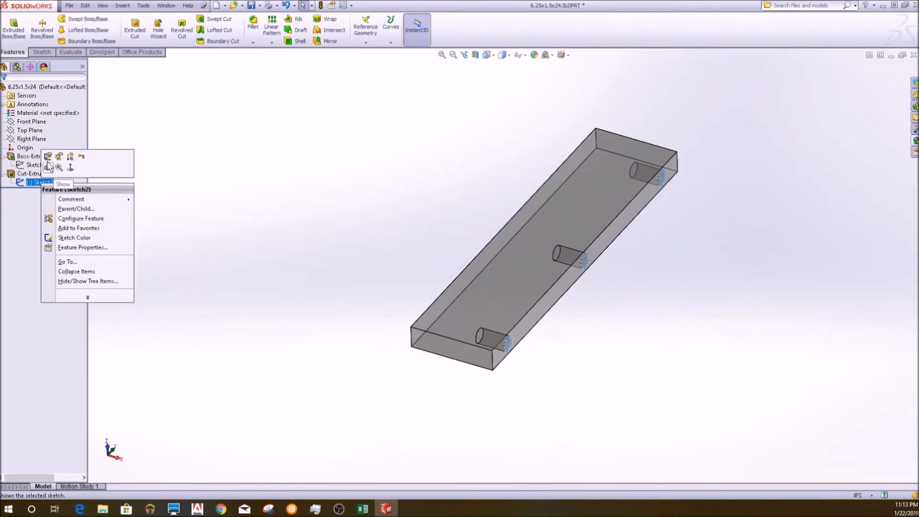
pyautogui.click(52, 162)
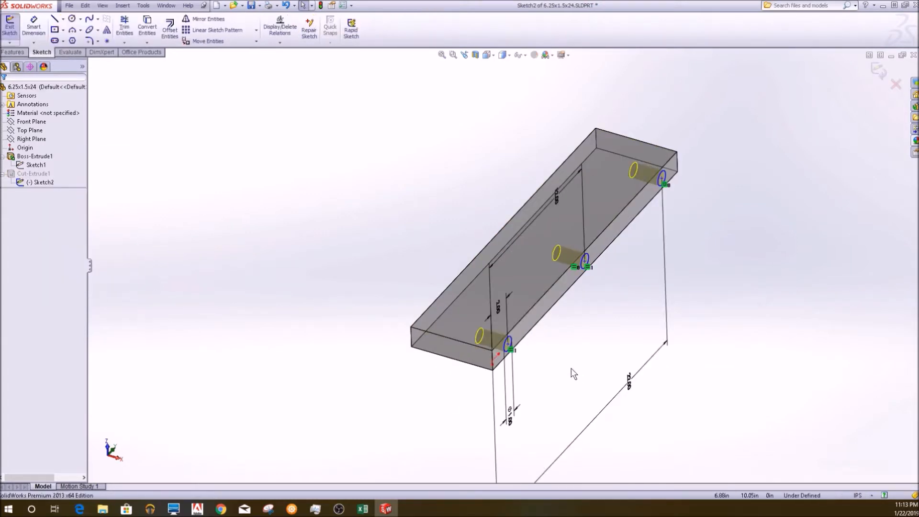
pyautogui.click(879, 69)
pyautogui.click(32, 174)
pyautogui.scroll(3, 532, 246)
pyautogui.scroll(-10, 531, 254)
pyautogui.moveTo(528, 288); pyautogui.dragTo(412, 229, button='middle')
pyautogui.scroll(2, 532, 299)
pyautogui.click(327, 242)
pyautogui.scroll(3, 327, 243)
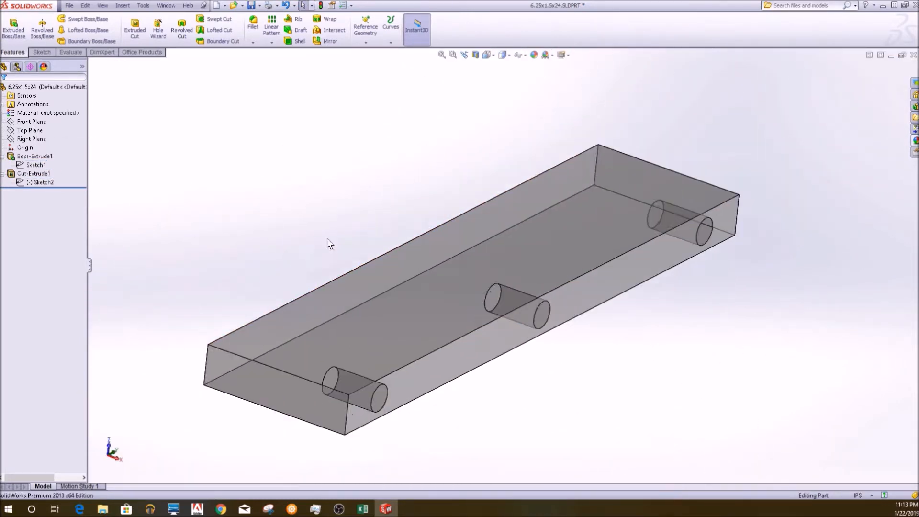
# Step: Save the modified board over the existing file 6.25x1.5x24.SLDPRT
pyautogui.click(66, 8)
pyautogui.click(169, 117)
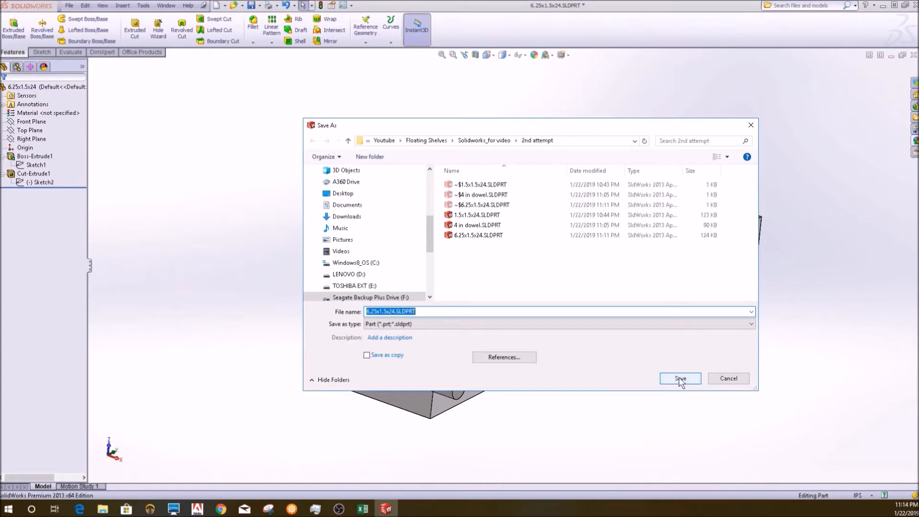
pyautogui.press('Return')
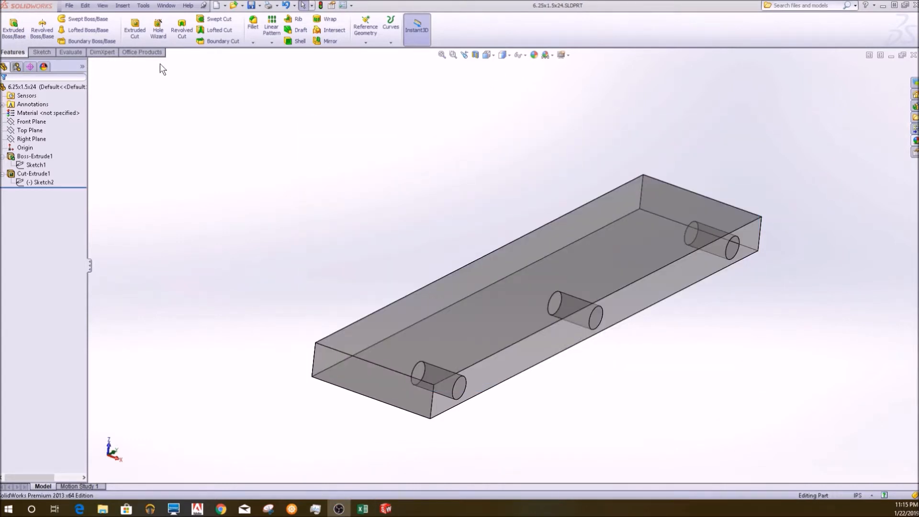
# Step: Make a new assembly from the board part using the Assembly template
pyautogui.click(82, 6)
pyautogui.moveTo(69, 5)
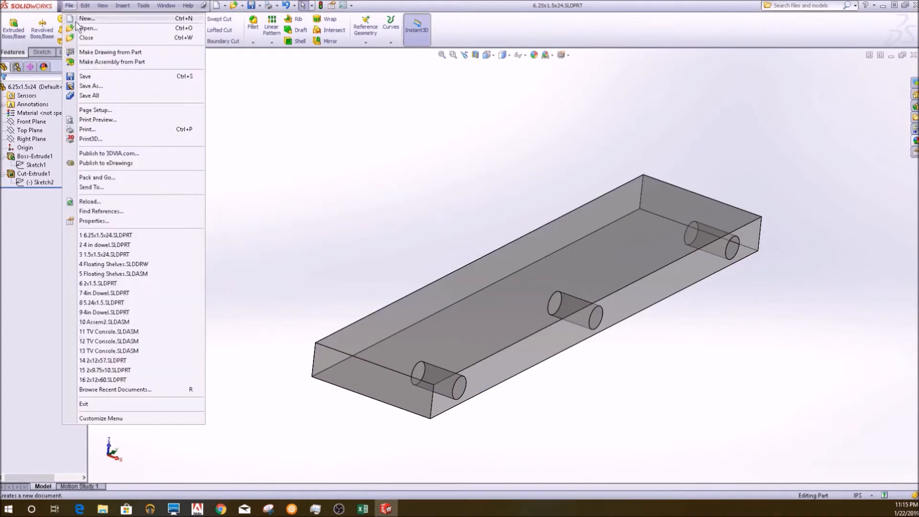
pyautogui.click(110, 63)
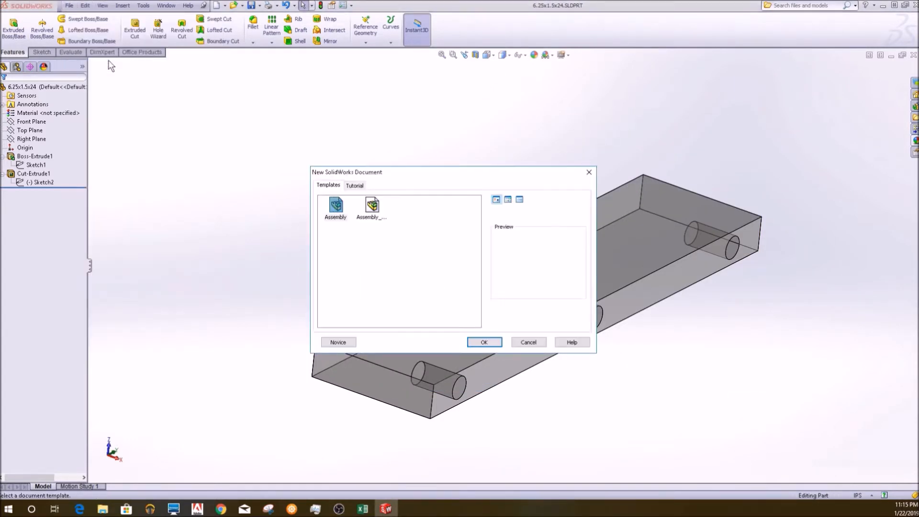
pyautogui.click(337, 207)
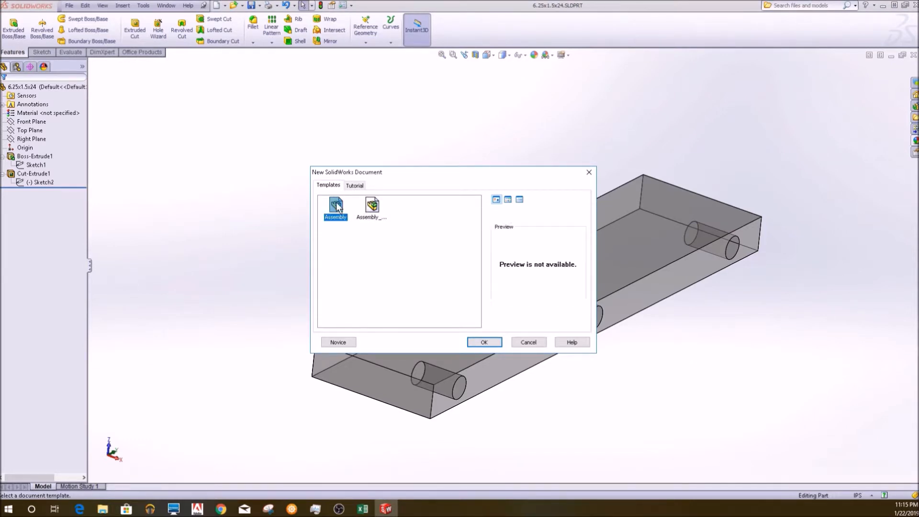
pyautogui.doubleClick(336, 205)
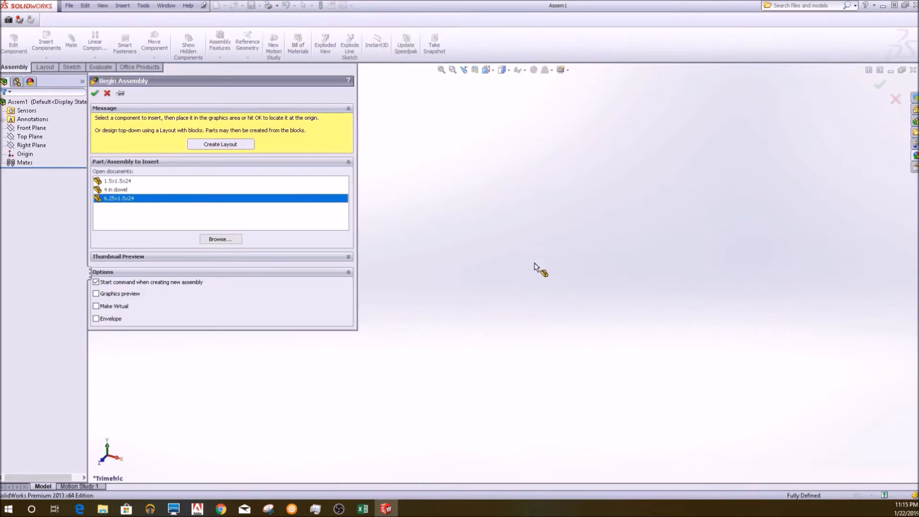
# Step: Place the 6.25x1.5x24 board as the first component of the assembly
pyautogui.click(135, 200)
pyautogui.click(138, 199)
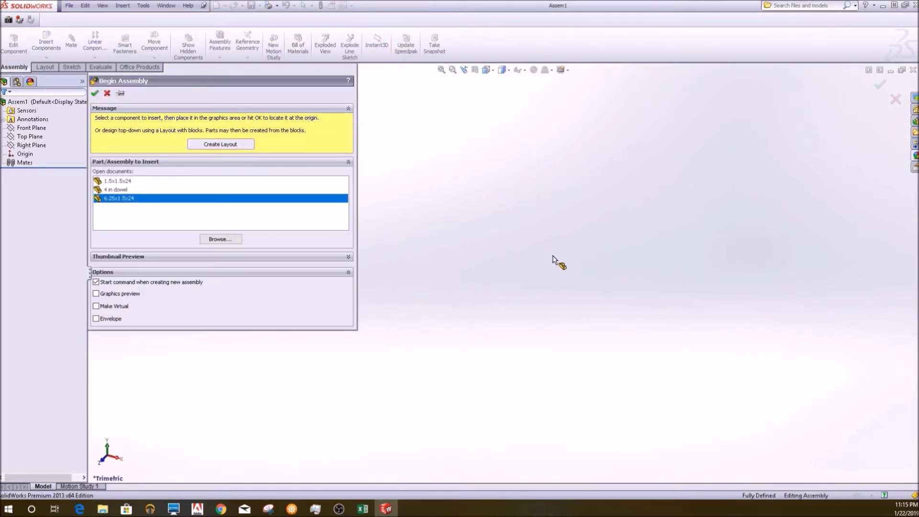
pyautogui.click(555, 260)
pyautogui.moveTo(536, 296); pyautogui.dragTo(464, 267, button='middle')
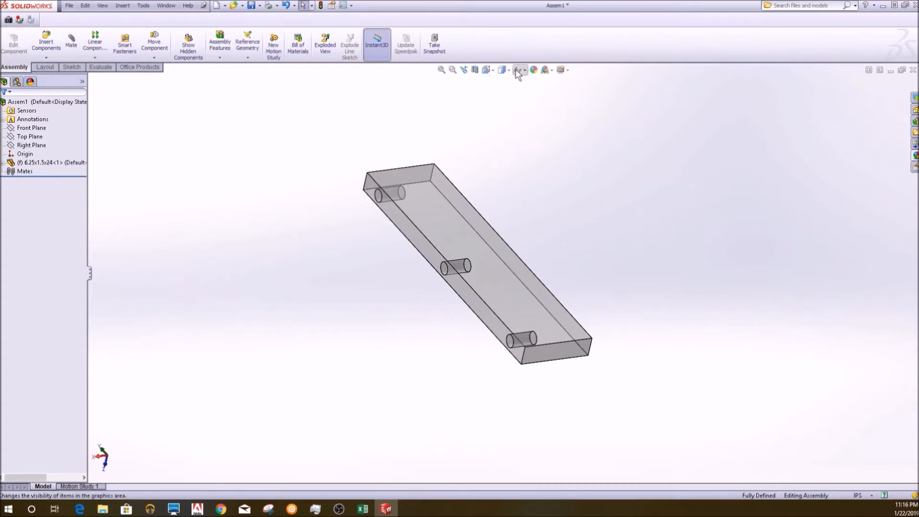
pyautogui.click(491, 71)
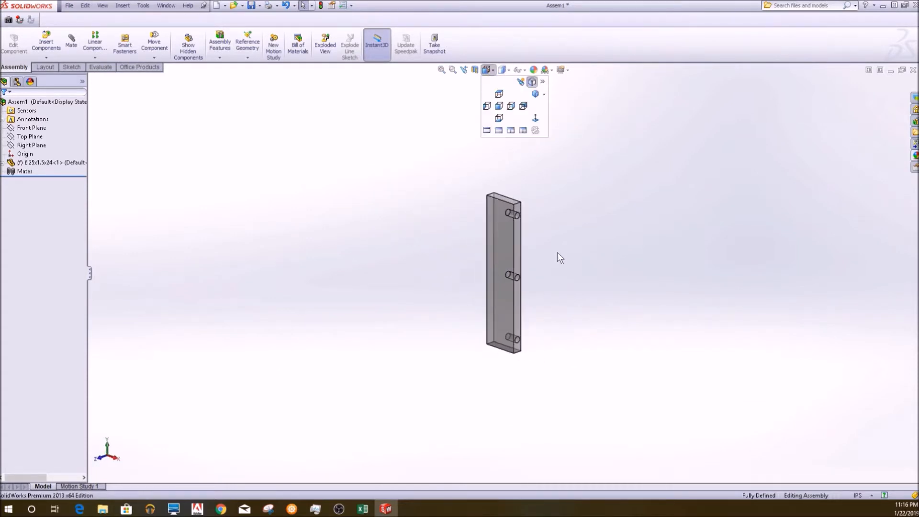
pyautogui.click(562, 255)
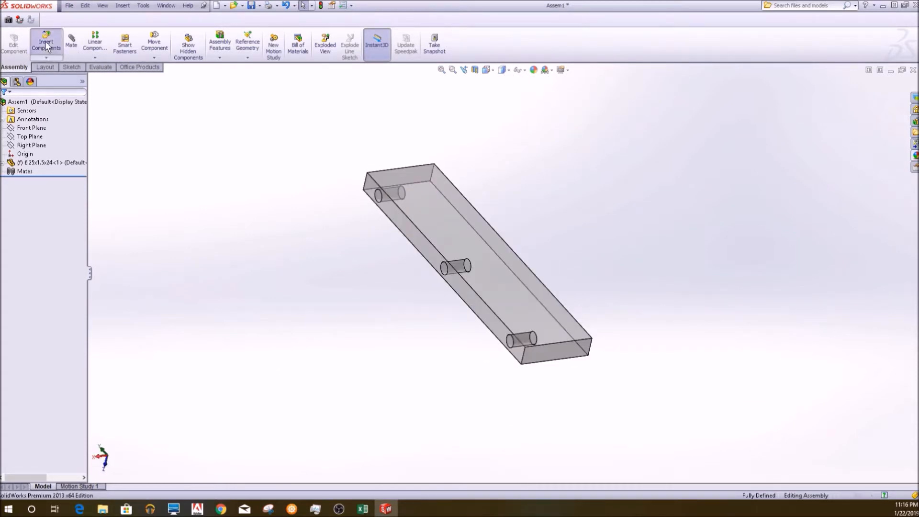
# Step: Insert the 4 in dowel into the assembly beside the board's drilled edge
pyautogui.click(45, 44)
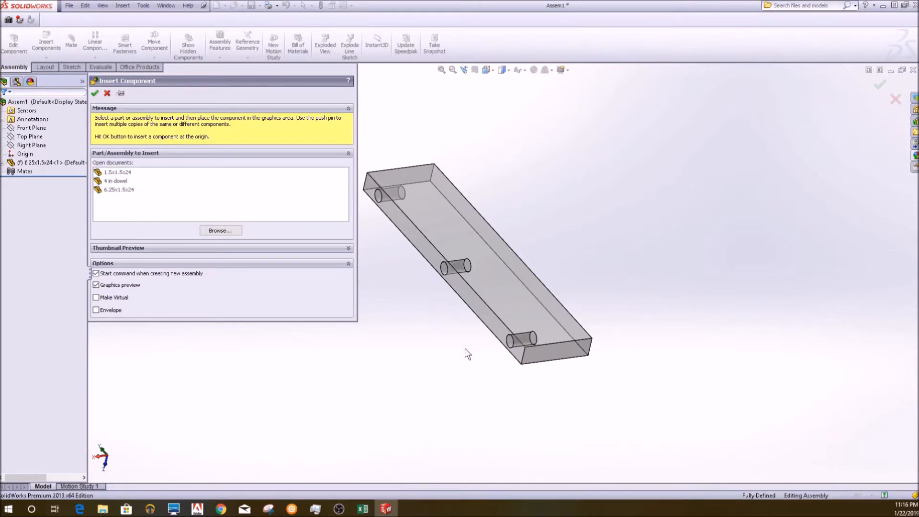
pyautogui.click(120, 181)
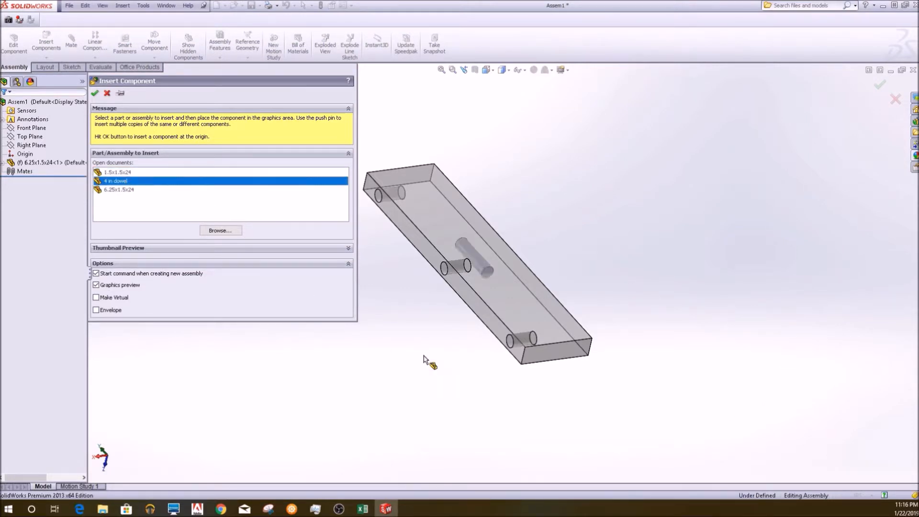
pyautogui.click(479, 367)
# Step: Rotate the dowel with the Move with Triad command parallel to the board's holes, and place a copy beside each remaining hole
pyautogui.rightClick(479, 366)
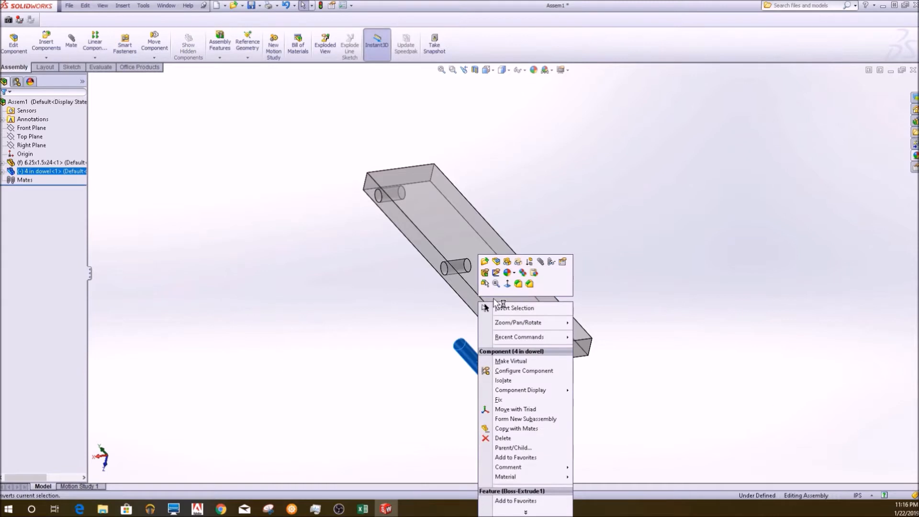
pyautogui.click(509, 411)
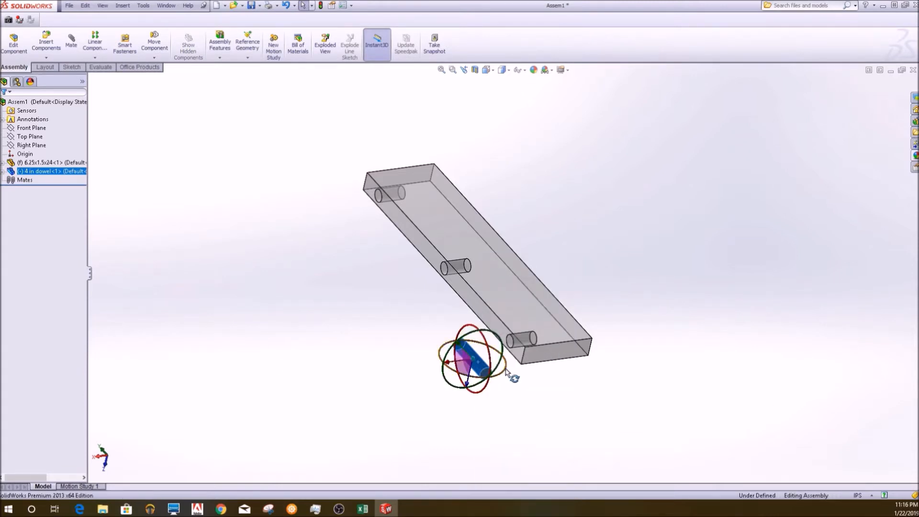
pyautogui.moveTo(507, 373); pyautogui.dragTo(349, 203)
pyautogui.click(545, 399)
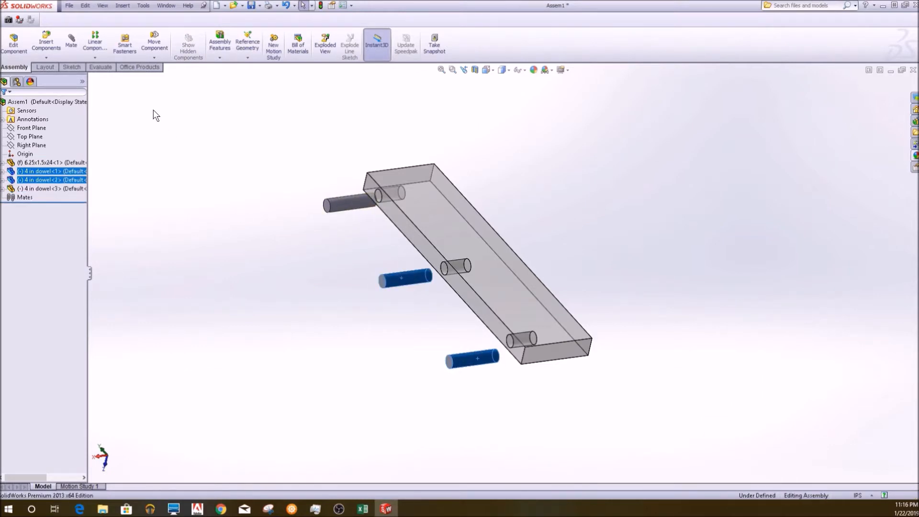
# Step: Insert the 1.5x1.5x24 bar into the assembly and position it on the free side of the dowels
pyautogui.click(46, 41)
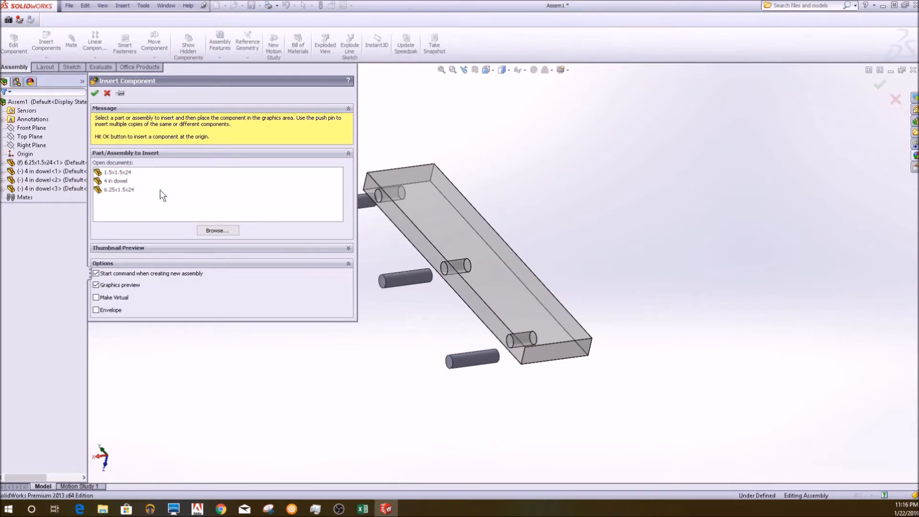
pyautogui.click(119, 172)
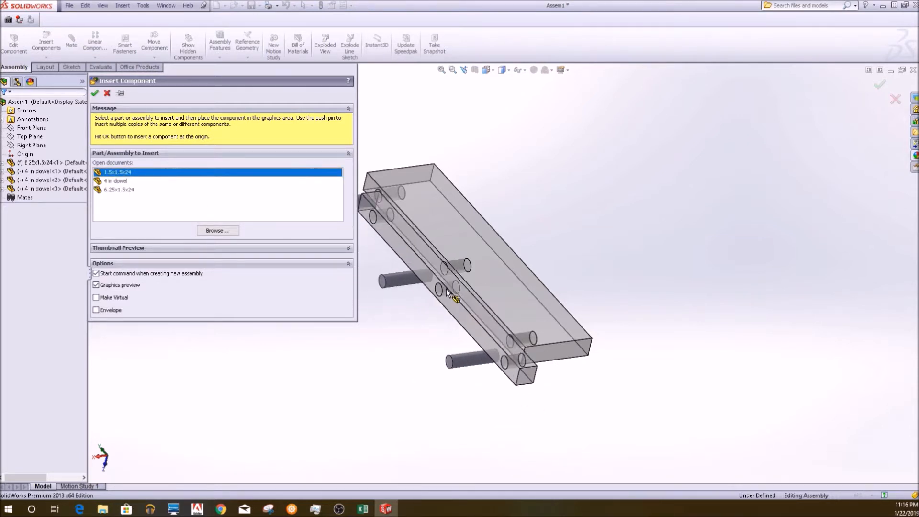
pyautogui.click(438, 272)
pyautogui.scroll(-1, 437, 262)
pyautogui.moveTo(489, 246); pyautogui.dragTo(373, 263)
pyautogui.scroll(1, 509, 361)
pyautogui.scroll(-2, 515, 363)
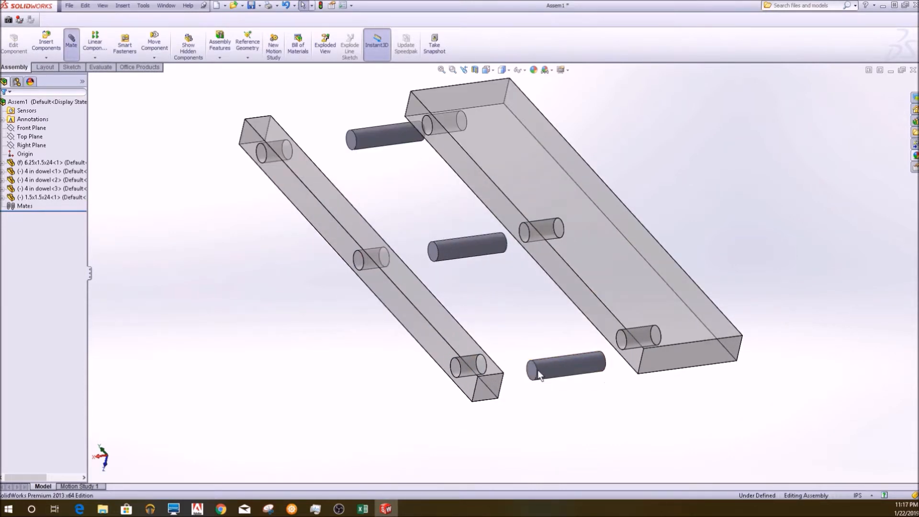
# Step: Mate one end edge of each of the three dowels coincident with the bottom edge of its hole in the 1.5x1.5x24 bar
pyautogui.click(533, 369)
pyautogui.click(452, 365)
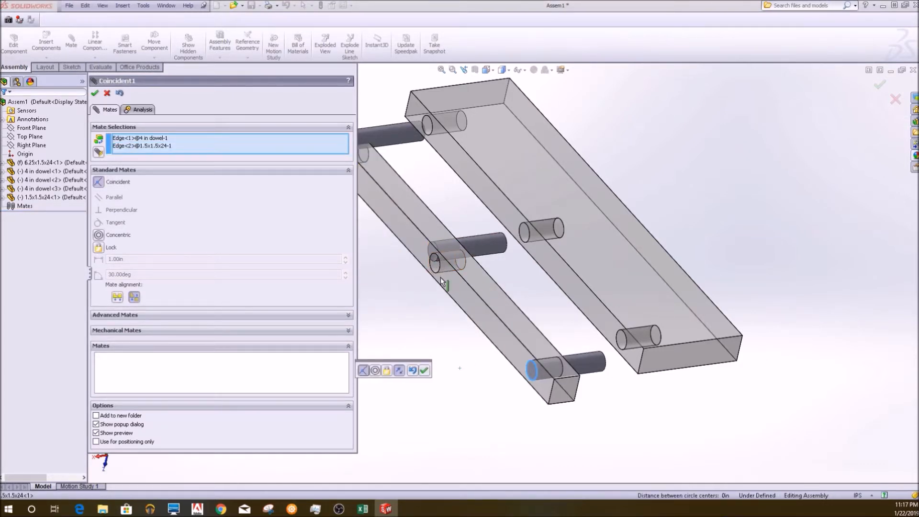
pyautogui.click(424, 370)
pyautogui.click(437, 244)
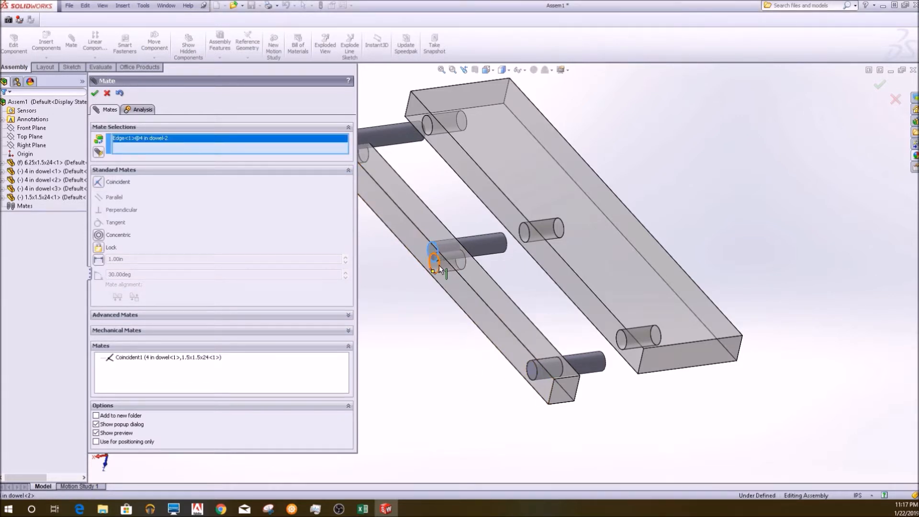
pyautogui.click(438, 266)
pyautogui.click(239, 219)
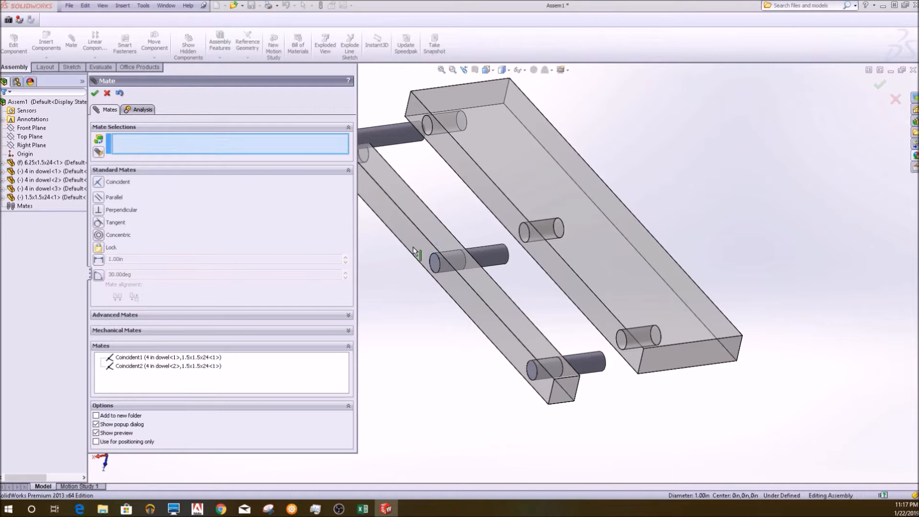
pyautogui.scroll(2, 416, 250)
pyautogui.scroll(-2, 468, 218)
pyautogui.click(465, 217)
pyautogui.click(450, 252)
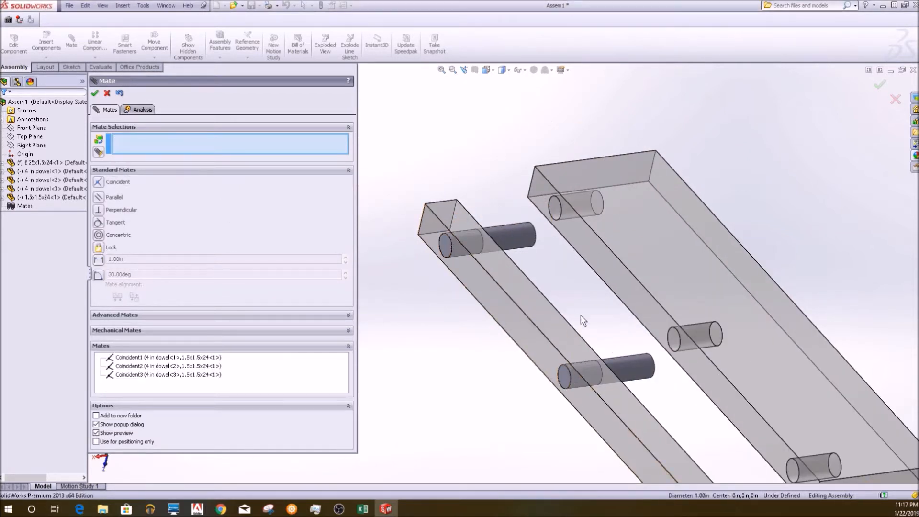
# Step: Mate the free end edges of the two outermost dowels coincident with the bottom edges of the board's matching holes, and finish mating
pyautogui.scroll(4, 573, 312)
pyautogui.scroll(-4, 622, 386)
pyautogui.scroll(2, 608, 374)
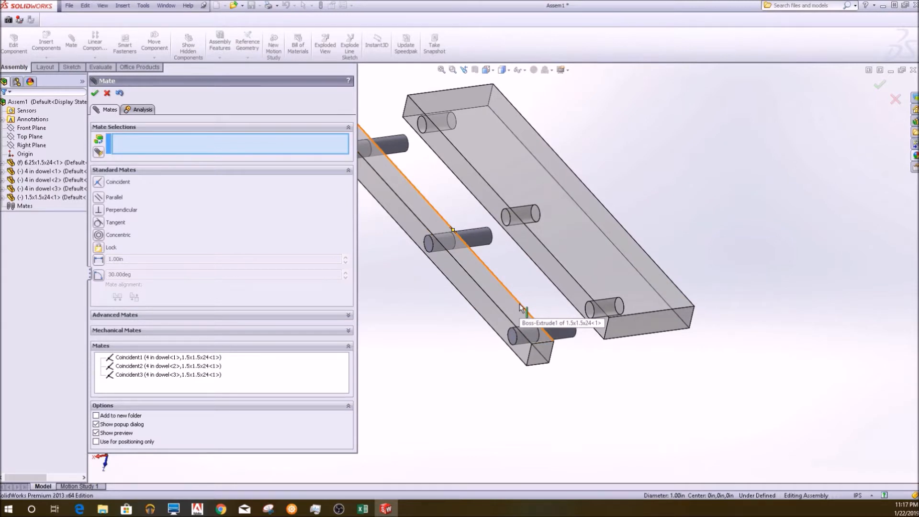
pyautogui.click(621, 306)
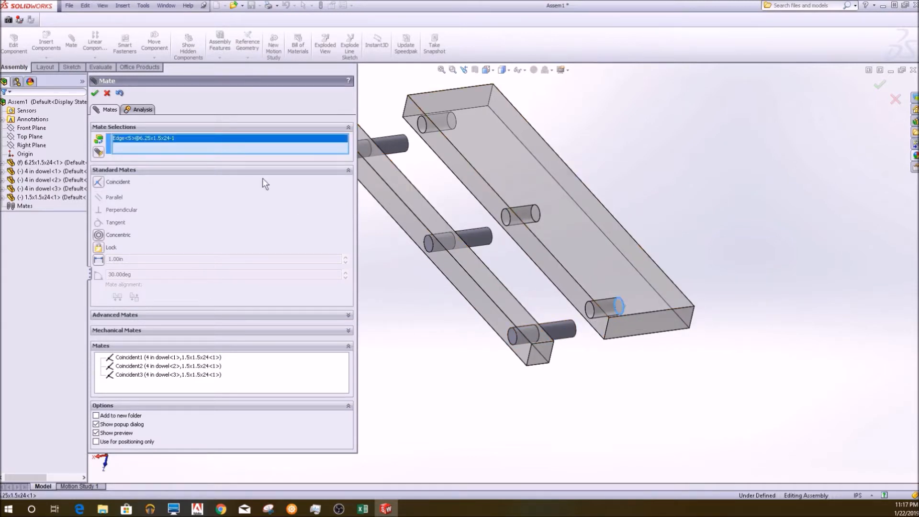
pyautogui.click(572, 329)
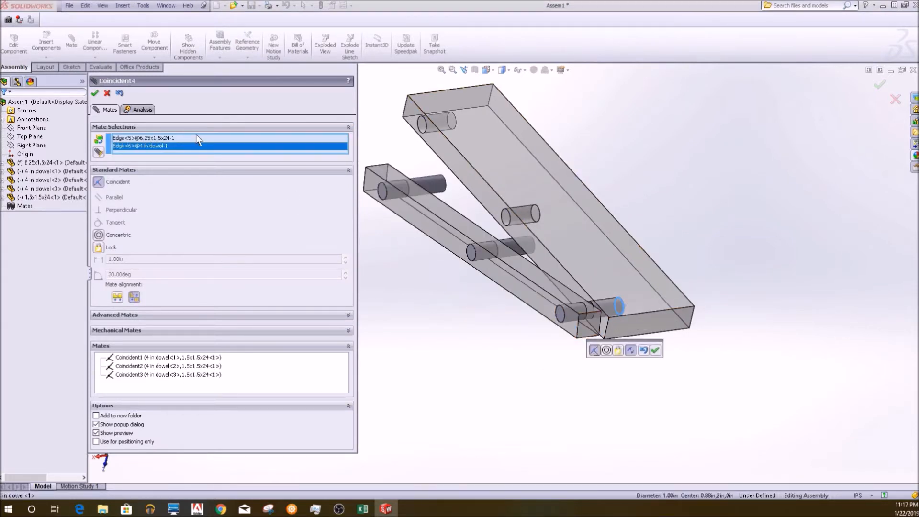
pyautogui.press('Return')
pyautogui.click(443, 184)
pyautogui.click(453, 120)
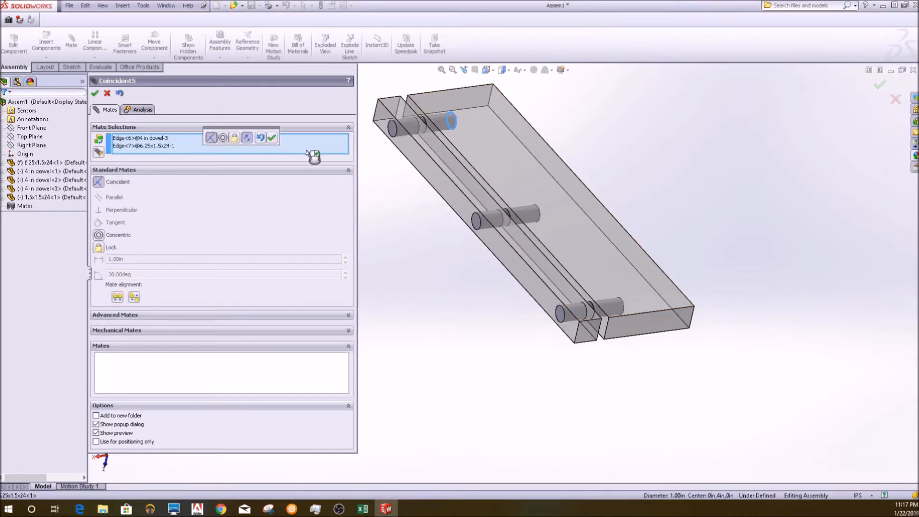
pyautogui.click(94, 93)
pyautogui.moveTo(546, 205); pyautogui.dragTo(396, 295, button='middle')
pyautogui.scroll(-5, 395, 295)
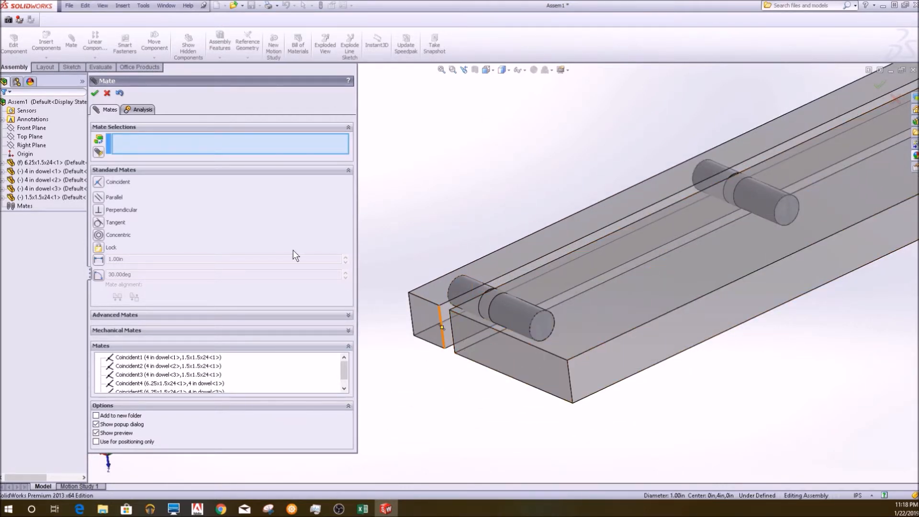
pyautogui.click(95, 94)
# Step: Start editing the 6.25x1.5x24 board within the assembly, saving the assembly as Floating Shelf
pyautogui.moveTo(531, 341); pyautogui.dragTo(567, 359, button='middle')
pyautogui.click(548, 374)
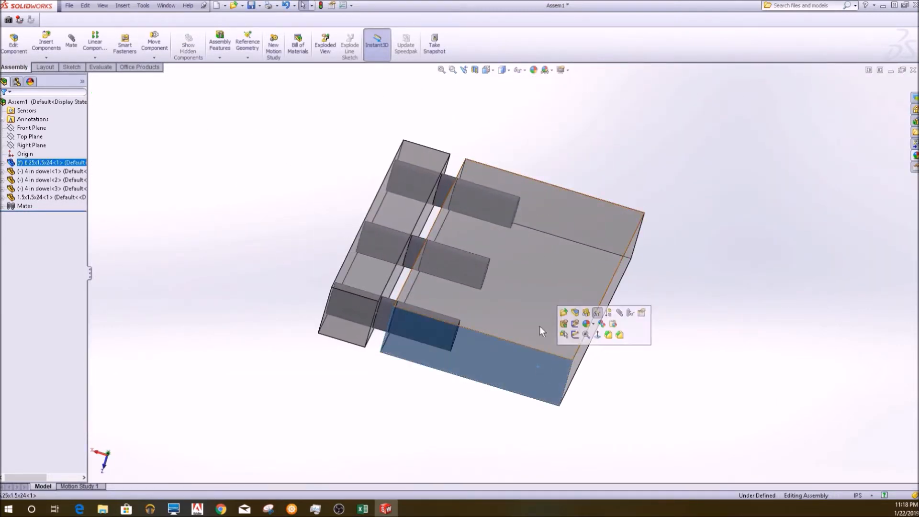
pyautogui.click(144, 160)
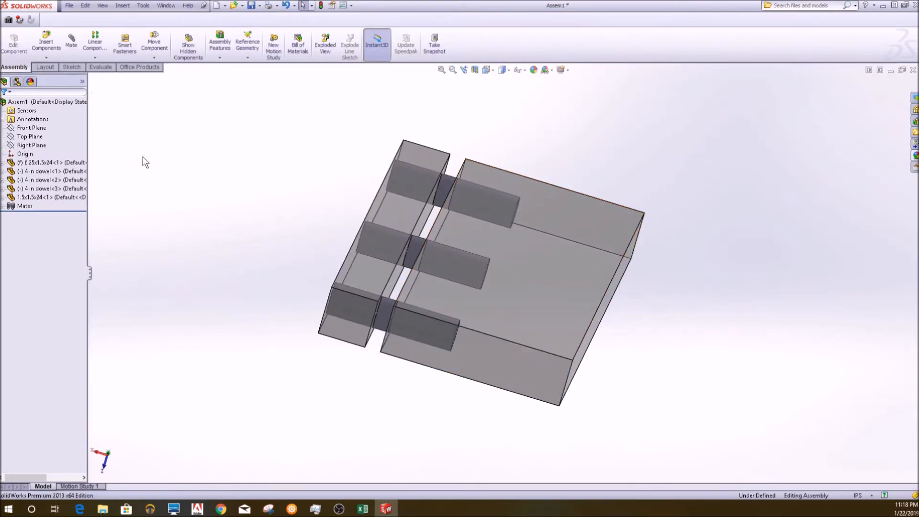
pyautogui.rightClick(53, 165)
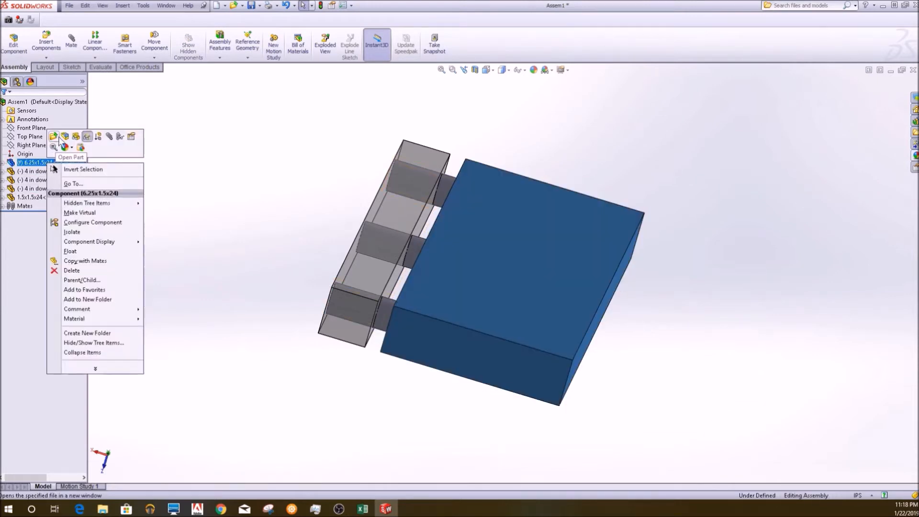
pyautogui.click(65, 137)
pyautogui.click(477, 266)
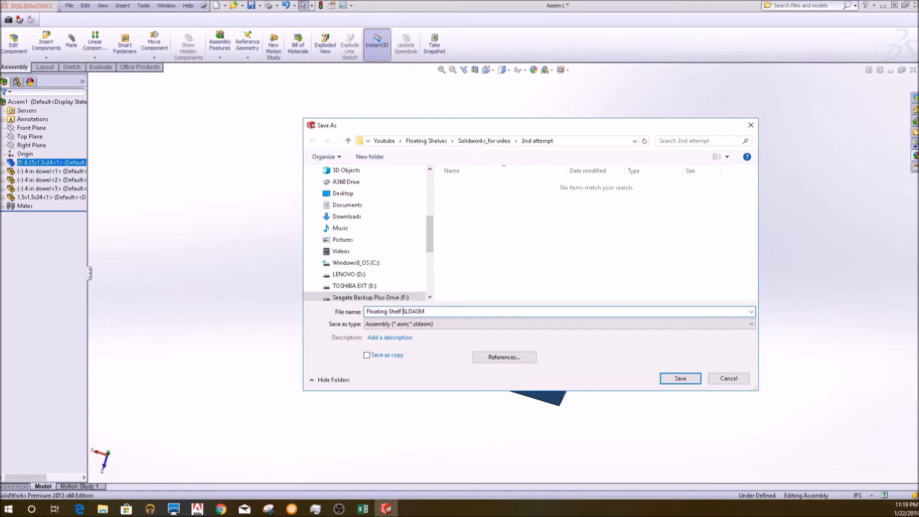
pyautogui.press('Return')
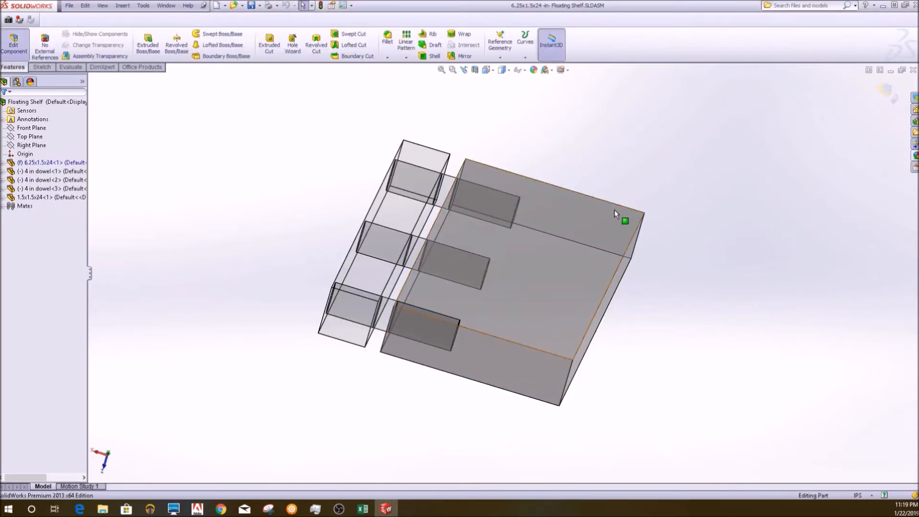
# Step: Examine the board's boss extrusion and its dimensions within the assembly
pyautogui.moveTo(517, 293); pyautogui.dragTo(493, 314, button='middle')
pyautogui.scroll(1, 492, 314)
pyautogui.scroll(-2, 492, 315)
pyautogui.click(2, 163)
pyautogui.click(38, 242)
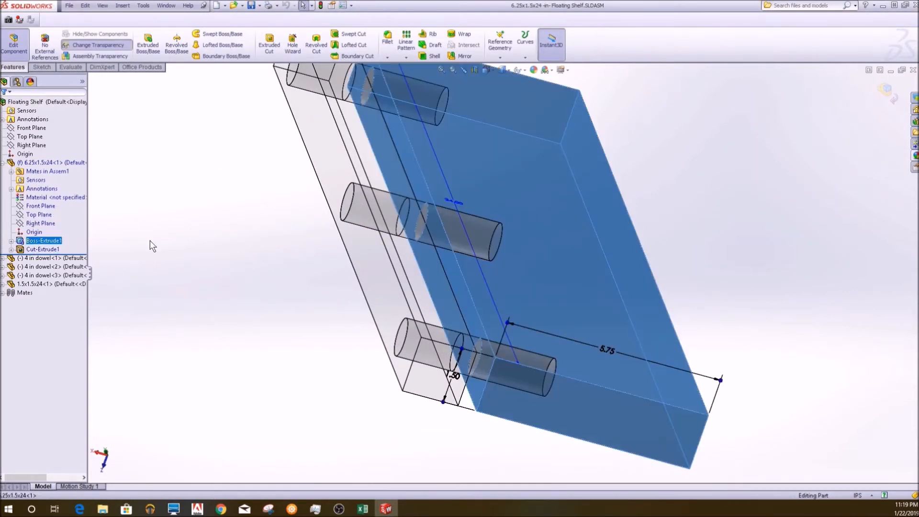
pyautogui.moveTo(410, 281); pyautogui.dragTo(78, 242, button='middle')
pyautogui.scroll(-1, 78, 243)
pyautogui.scroll(-1, 211, 280)
pyautogui.moveTo(211, 279); pyautogui.dragTo(383, 243, button='middle')
pyautogui.scroll(-2, 383, 243)
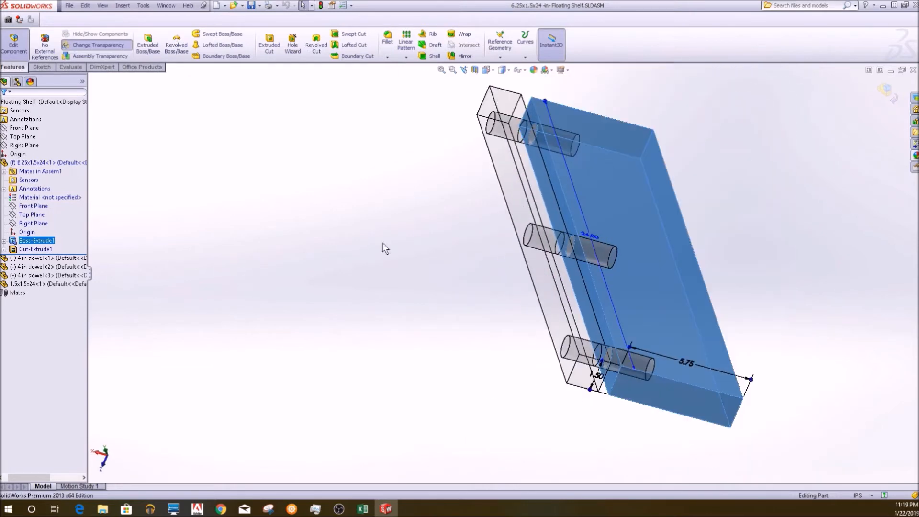
# Step: Open the board's dowel-hole cut, Cut-Extrude1, for feature editing
pyautogui.click(35, 249)
pyautogui.moveTo(648, 246)
pyautogui.mouseDown(button='middle')
pyautogui.moveTo(615, 267)
pyautogui.moveTo(593, 227)
pyautogui.moveTo(622, 259)
pyautogui.moveTo(582, 255)
pyautogui.mouseUp(button='middle')
pyautogui.scroll(2, 582, 255)
pyautogui.scroll(-4, 580, 257)
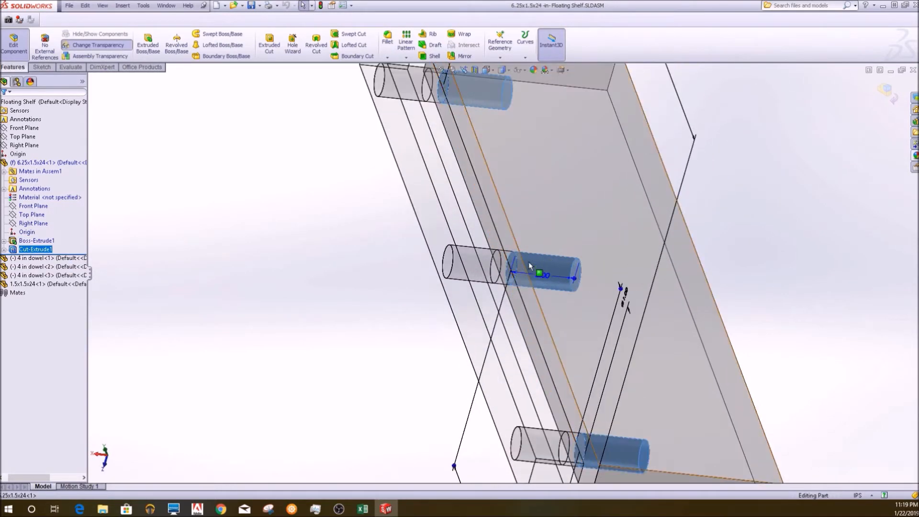
pyautogui.scroll(-3, 529, 262)
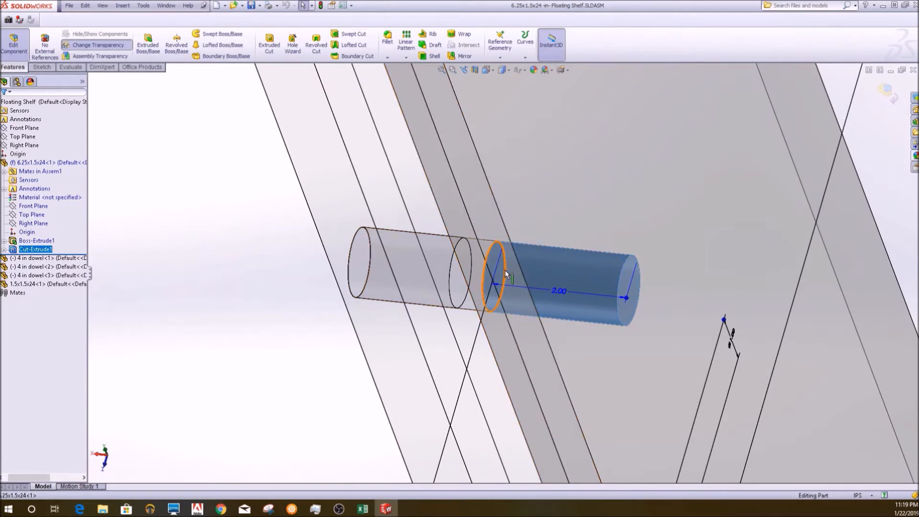
pyautogui.click(28, 250)
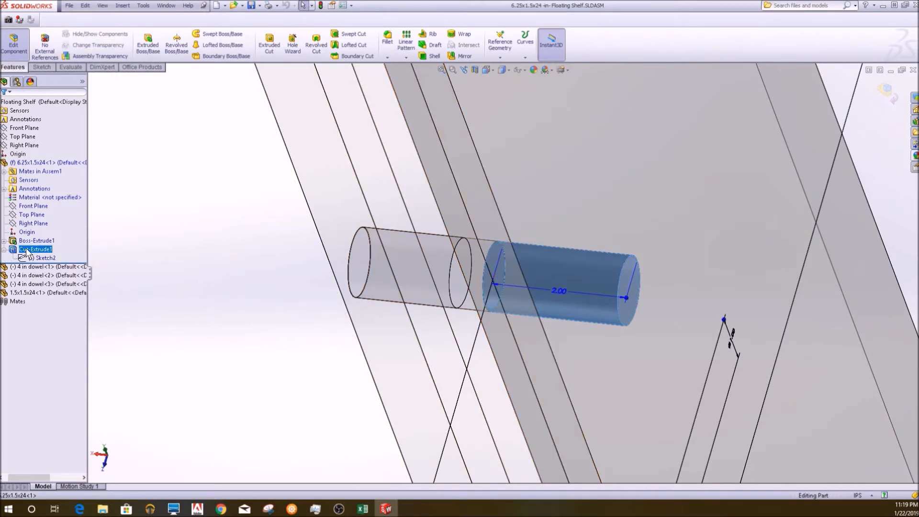
pyautogui.click(42, 260)
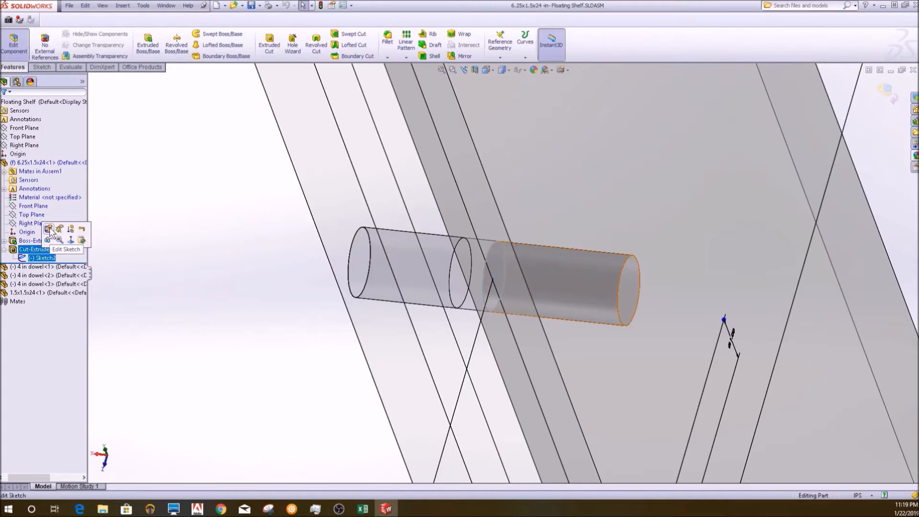
pyautogui.rightClick(33, 250)
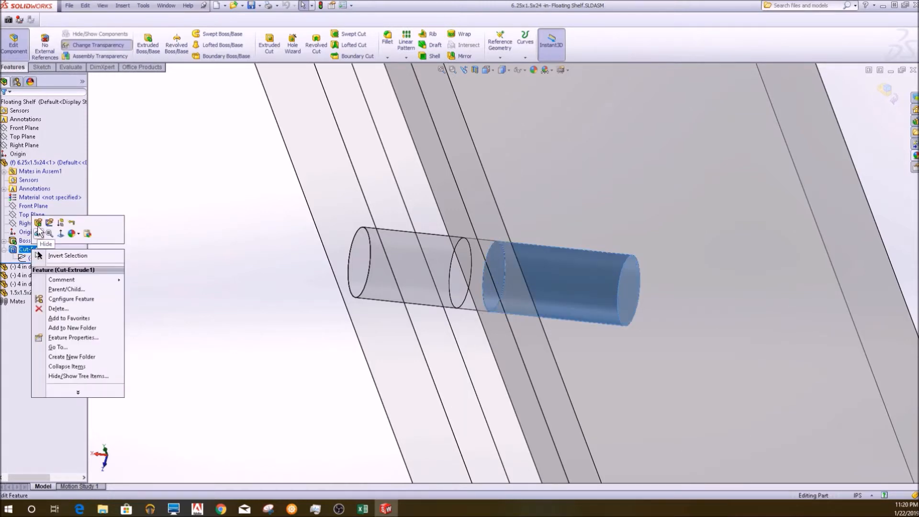
pyautogui.click(38, 223)
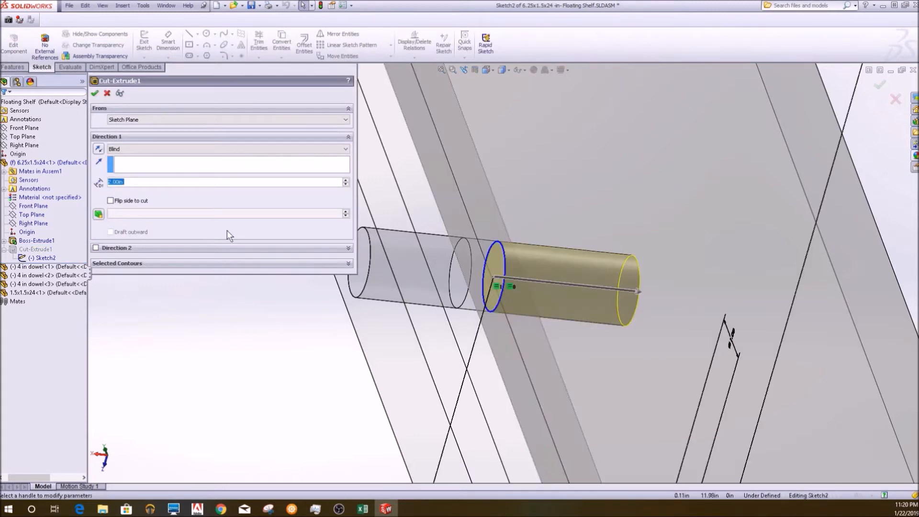
pyautogui.scroll(5, 481, 272)
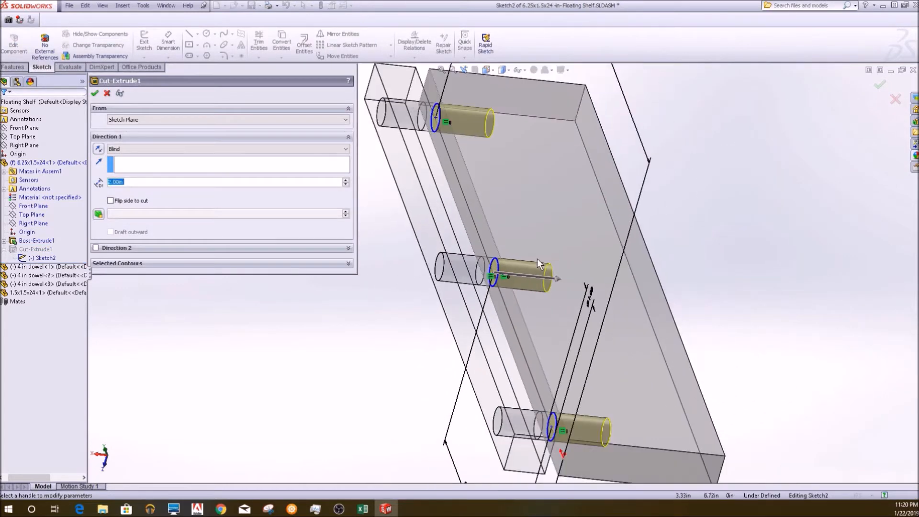
pyautogui.moveTo(528, 262); pyautogui.dragTo(524, 267, button='middle')
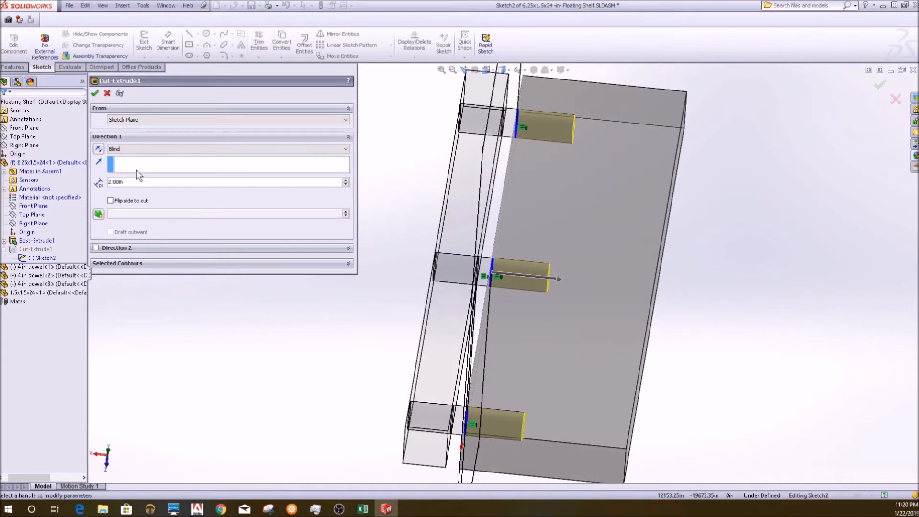
# Step: Try a Through All end condition on the board's hole cut, and restore it to Blind
pyautogui.click(139, 150)
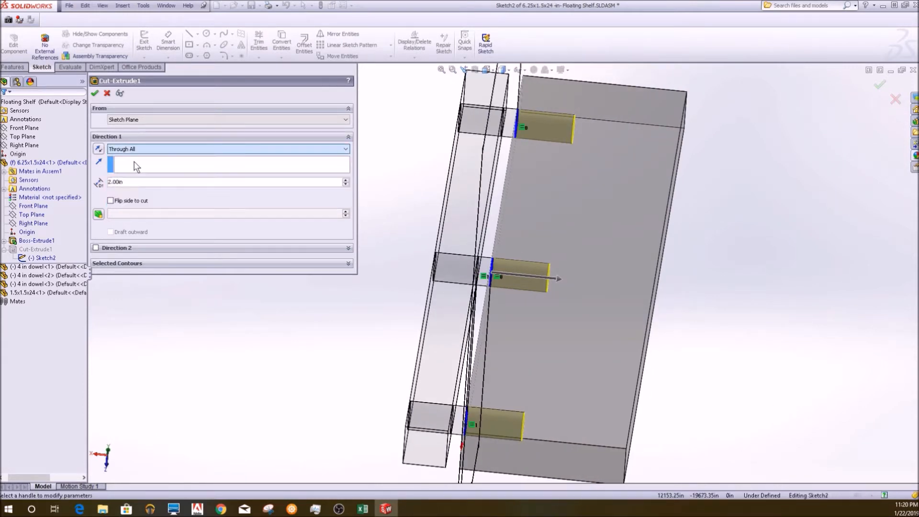
pyautogui.click(137, 163)
pyautogui.click(142, 150)
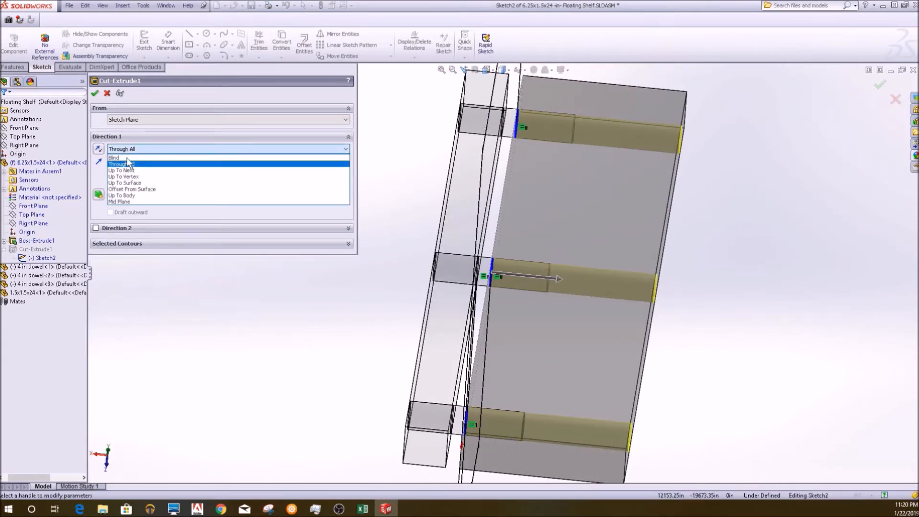
pyautogui.click(126, 158)
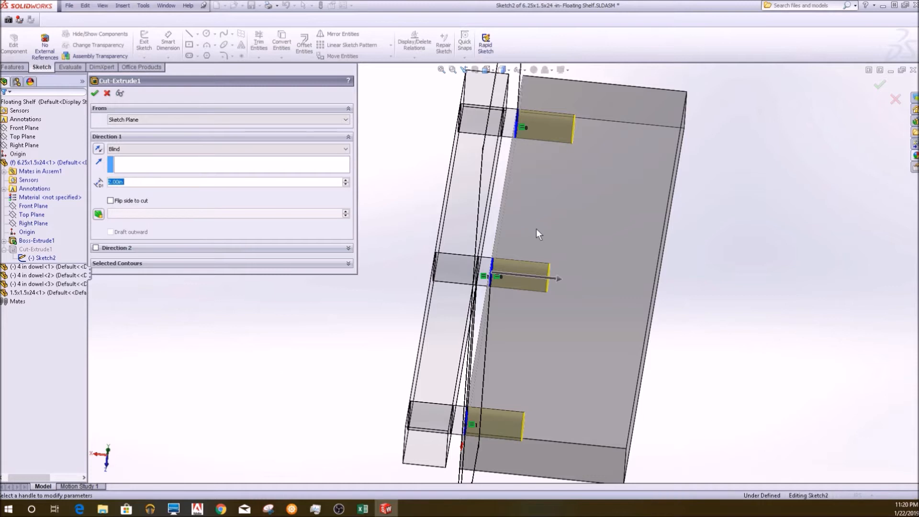
# Step: Set the blind depth of the board's dowel-hole cut to 2.5 in
pyautogui.moveTo(536, 222); pyautogui.dragTo(556, 250, button='middle')
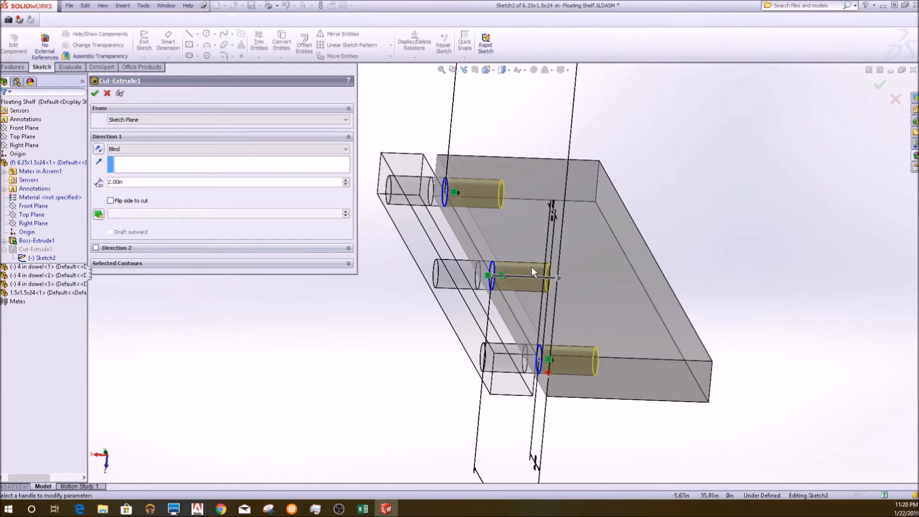
pyautogui.scroll(2, 536, 275)
pyautogui.scroll(-2, 536, 275)
pyautogui.moveTo(521, 265); pyautogui.dragTo(567, 306, button='middle')
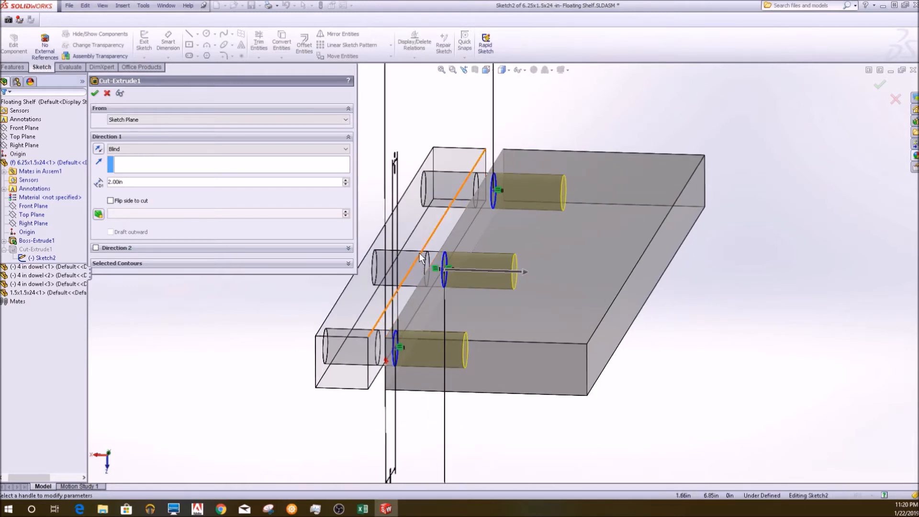
pyautogui.scroll(-2, 420, 257)
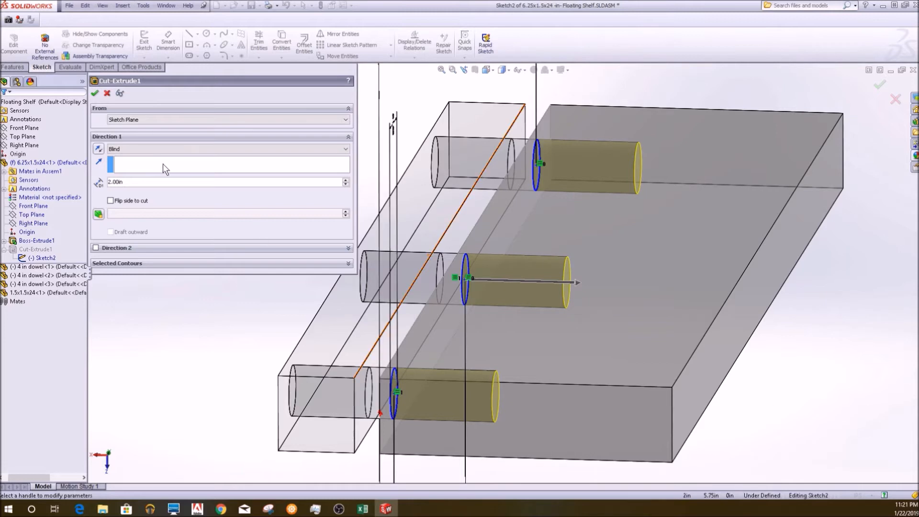
pyautogui.doubleClick(115, 183)
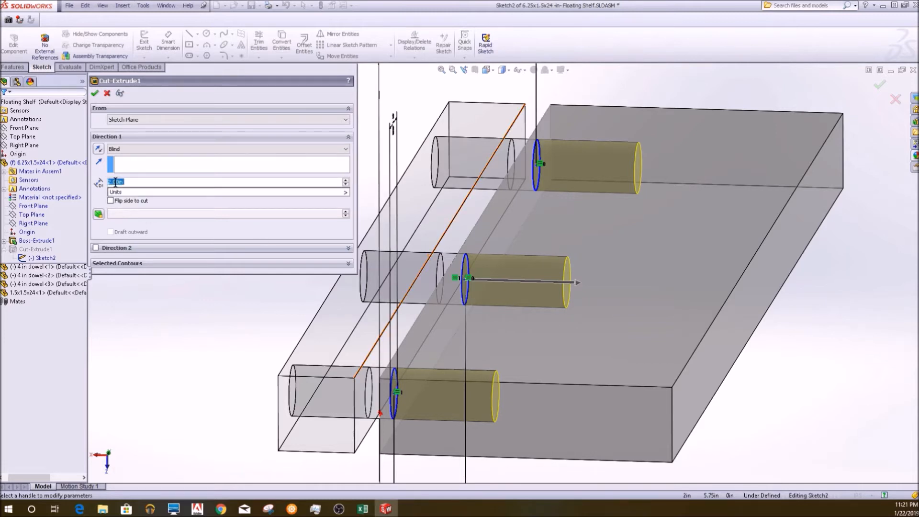
pyautogui.write('2.5')
pyautogui.press('Return')
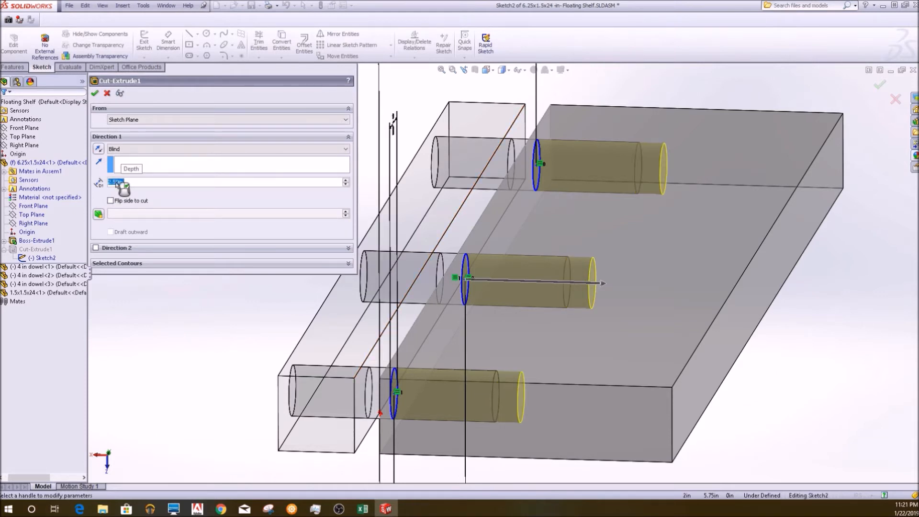
# Step: Apply the edited dowel-hole cut and finish editing the board part within the assembly
pyautogui.click(95, 93)
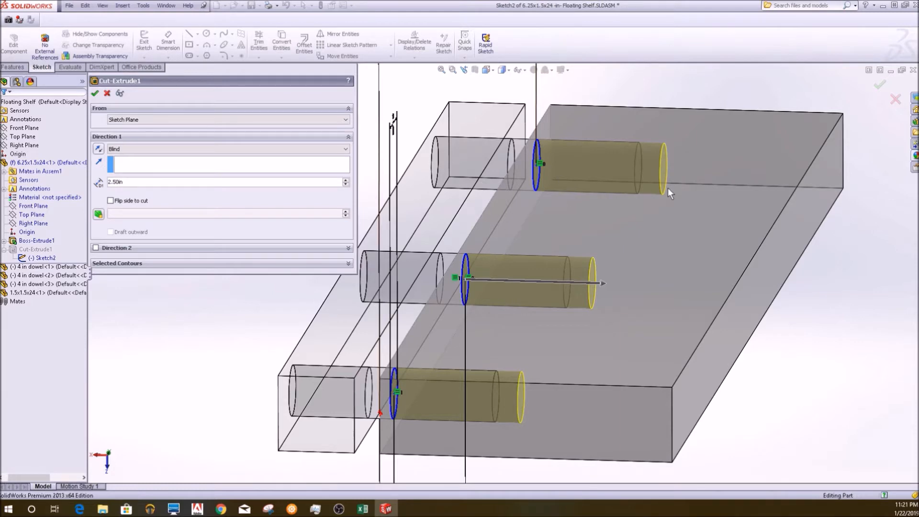
pyautogui.moveTo(306, 212); pyautogui.dragTo(313, 232, button='middle')
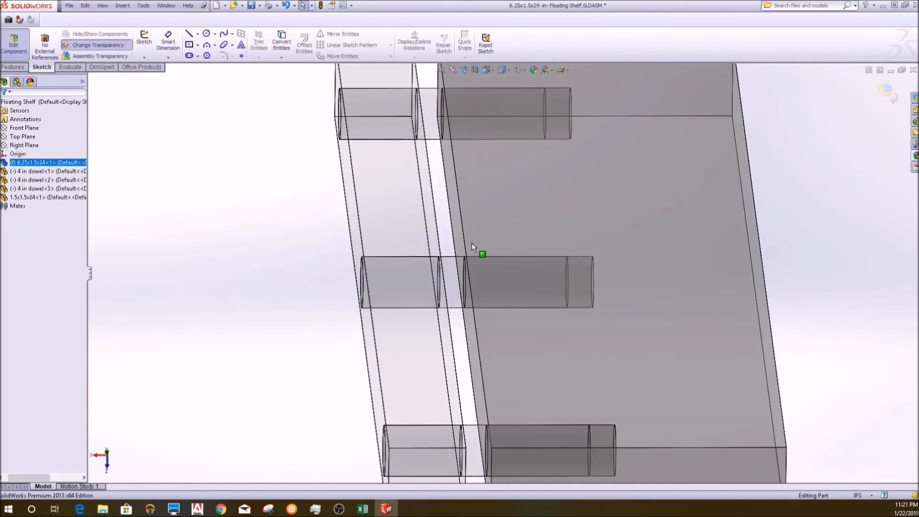
pyautogui.scroll(2, 471, 247)
pyautogui.click(887, 92)
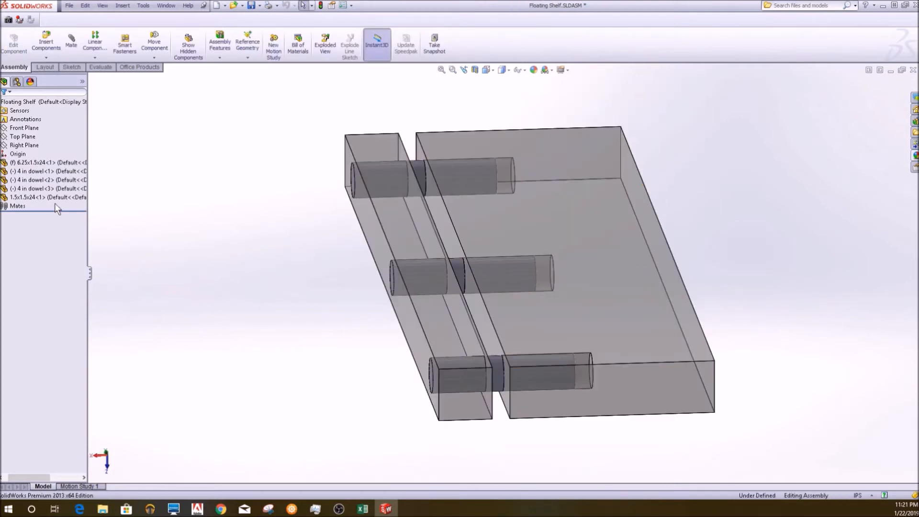
# Step: Delete the Coincident5 and Coincident4 mates that tie the bar and dowel to the board
pyautogui.click(4, 206)
pyautogui.click(34, 249)
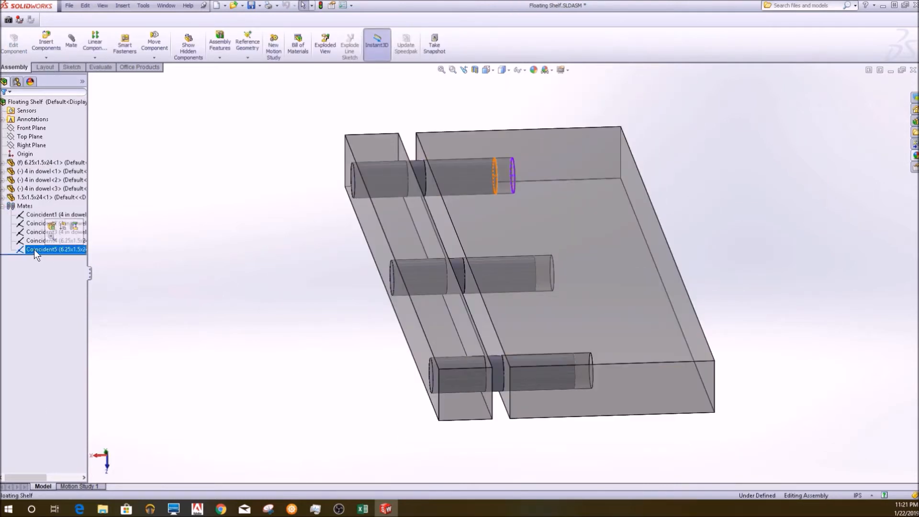
pyautogui.press('Delete')
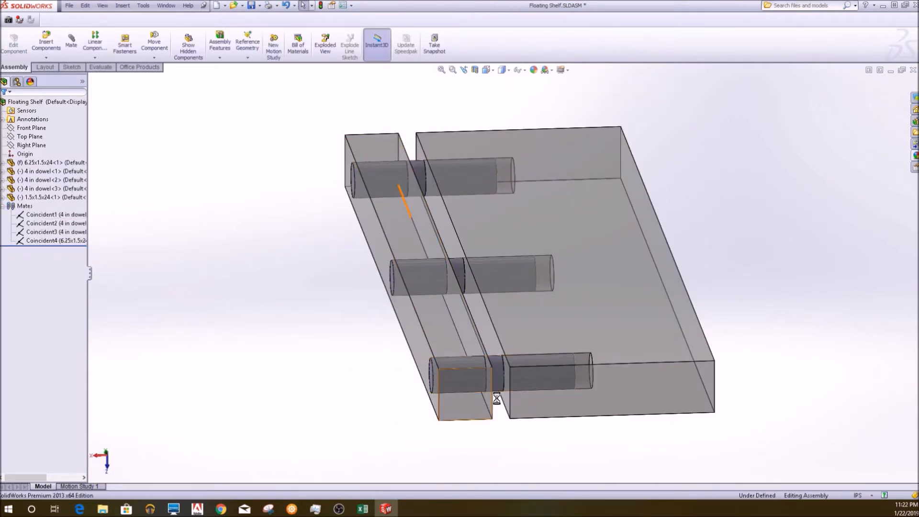
pyautogui.click(71, 41)
pyautogui.moveTo(460, 207)
pyautogui.mouseDown(button='middle')
pyautogui.moveTo(512, 287)
pyautogui.moveTo(463, 320)
pyautogui.moveTo(441, 291)
pyautogui.mouseUp(button='middle')
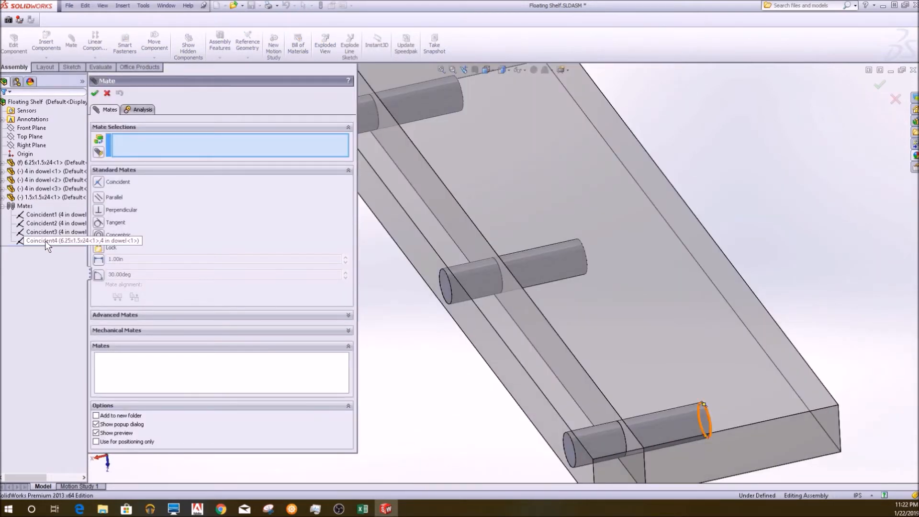
pyautogui.click(45, 240)
pyautogui.click(107, 94)
pyautogui.press('Delete')
pyautogui.press('f')
# Step: Pull the bar with its three dowels clear of the board
pyautogui.click(72, 44)
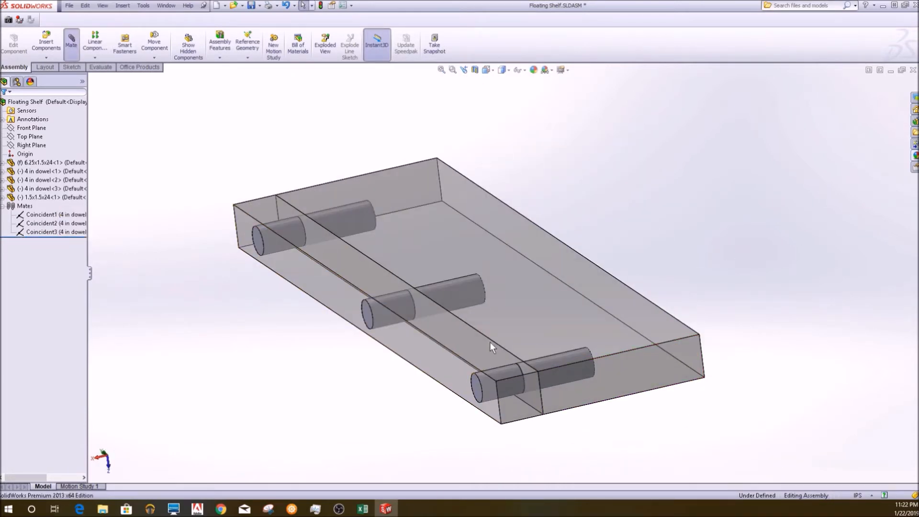
pyautogui.click(107, 93)
pyautogui.moveTo(471, 332); pyautogui.dragTo(355, 386)
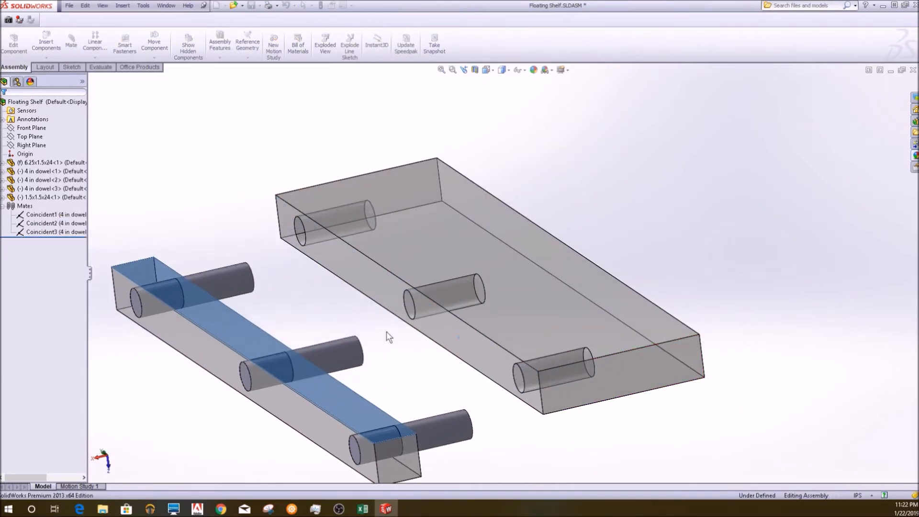
# Step: Join the bar to the board with two coincident mates, one between their long edges and one between their short vertical end edges
pyautogui.click(391, 418)
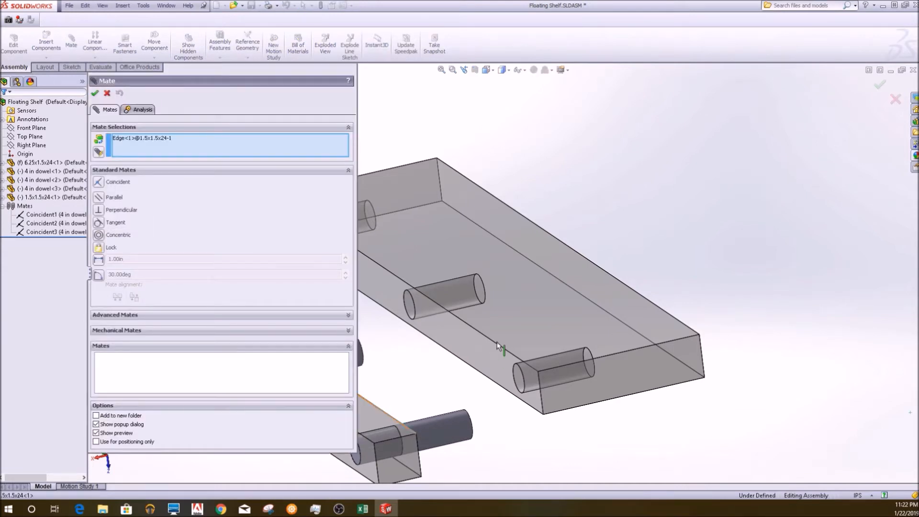
pyautogui.click(519, 359)
pyautogui.rightClick(532, 392)
pyautogui.click(532, 395)
pyautogui.click(541, 401)
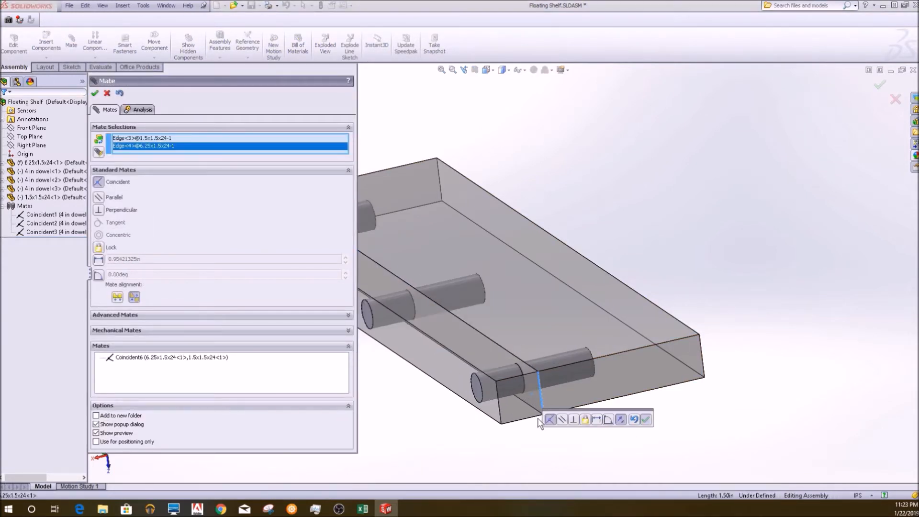
pyautogui.click(94, 93)
pyautogui.click(95, 93)
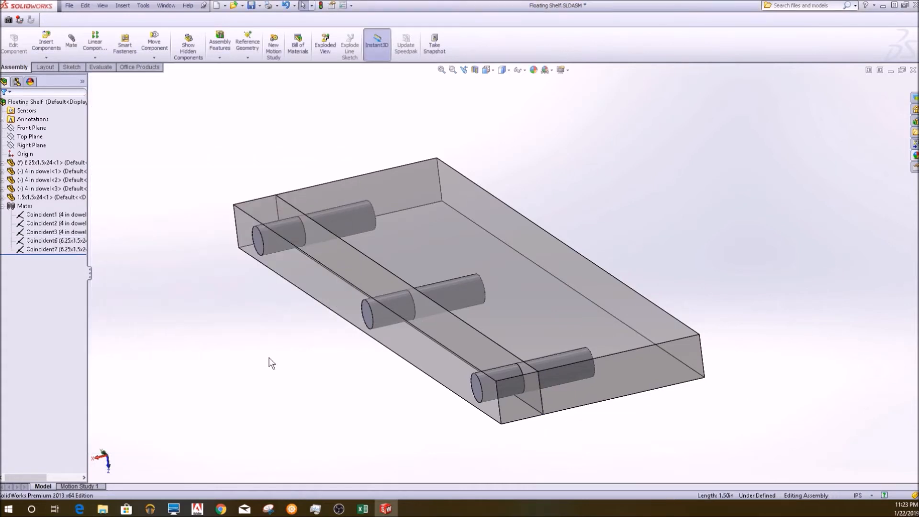
# Step: Start an exploded view and move the bar and three dowels together about 3.97 in away from the board
pyautogui.scroll(3, 479, 367)
pyautogui.moveTo(542, 324); pyautogui.dragTo(514, 234, button='middle')
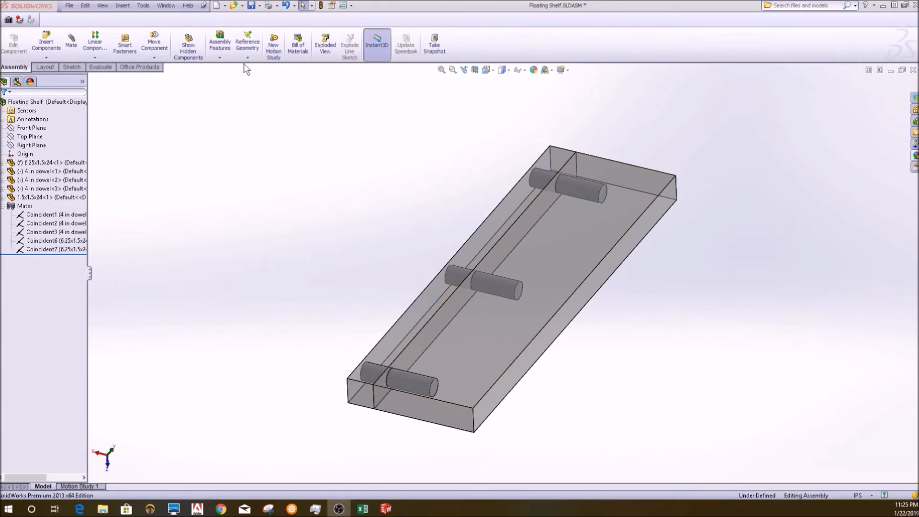
pyautogui.click(329, 52)
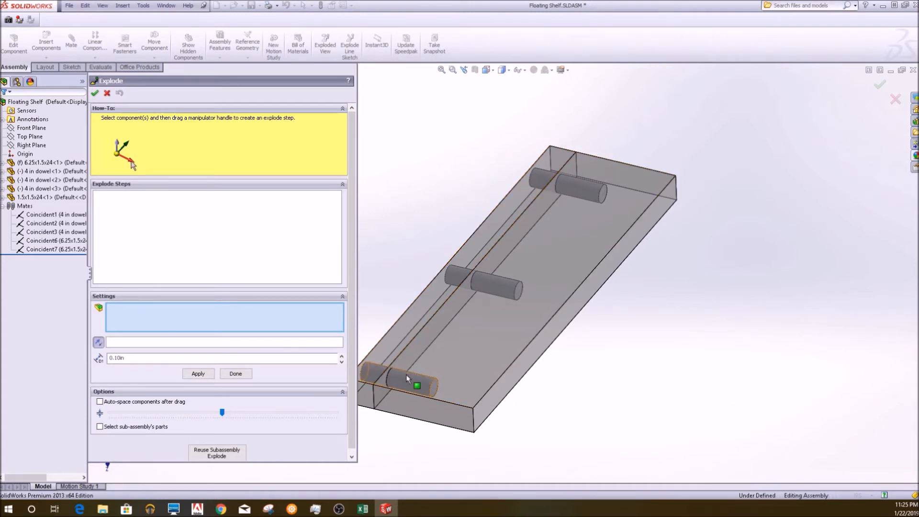
pyautogui.click(409, 329)
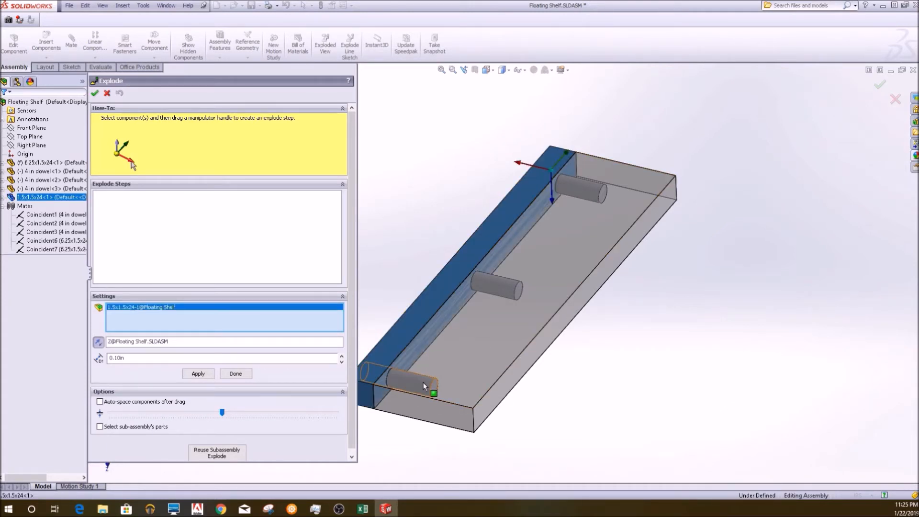
pyautogui.click(423, 382)
pyautogui.click(497, 290)
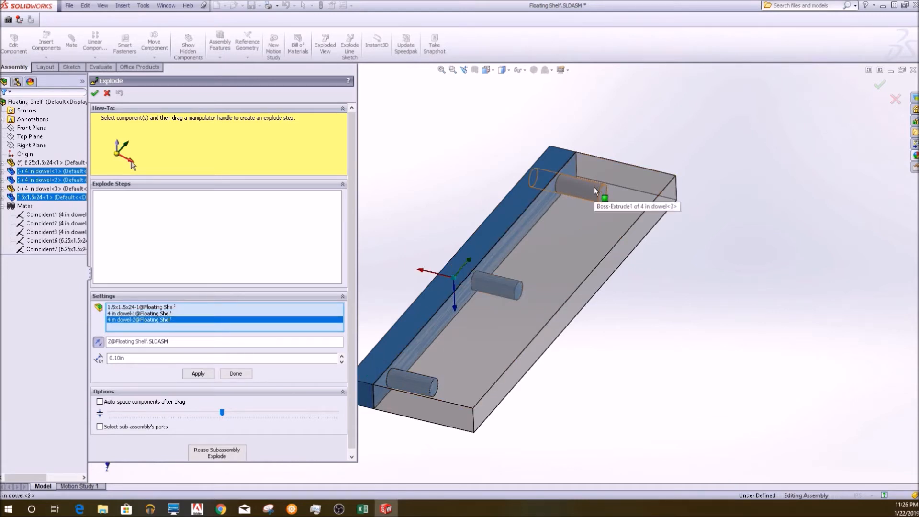
pyautogui.click(594, 187)
pyautogui.scroll(3, 457, 230)
pyautogui.scroll(-3, 484, 241)
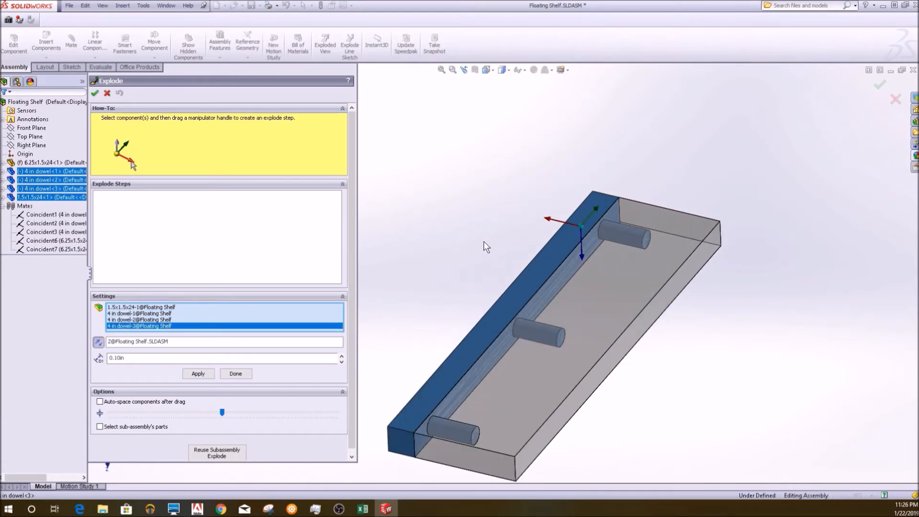
pyautogui.moveTo(552, 223); pyautogui.dragTo(474, 191)
pyautogui.scroll(-4, 455, 340)
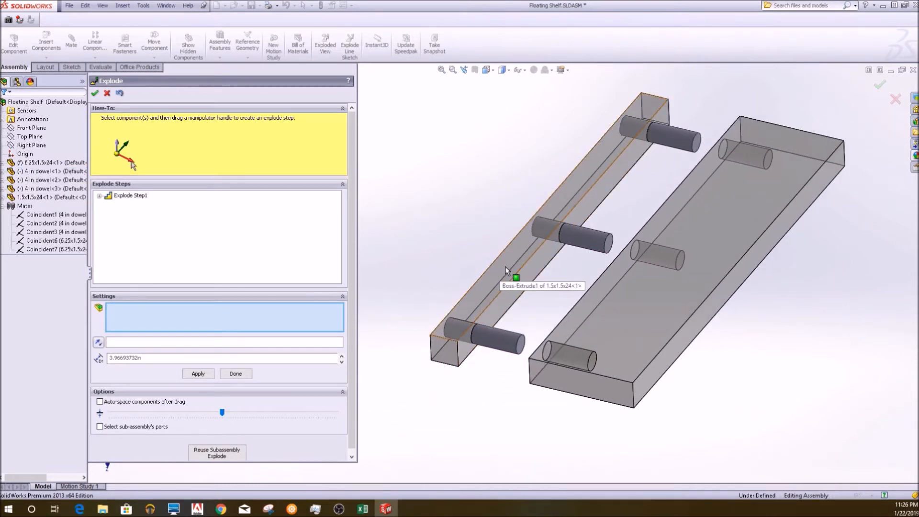
# Step: Add a second explode step moving the bar alone about 2.7 in away from the dowels, and accept the exploded view
pyautogui.click(522, 267)
pyautogui.moveTo(613, 115); pyautogui.dragTo(568, 105)
pyautogui.scroll(3, 611, 273)
pyautogui.scroll(-1, 612, 273)
pyautogui.click(567, 225)
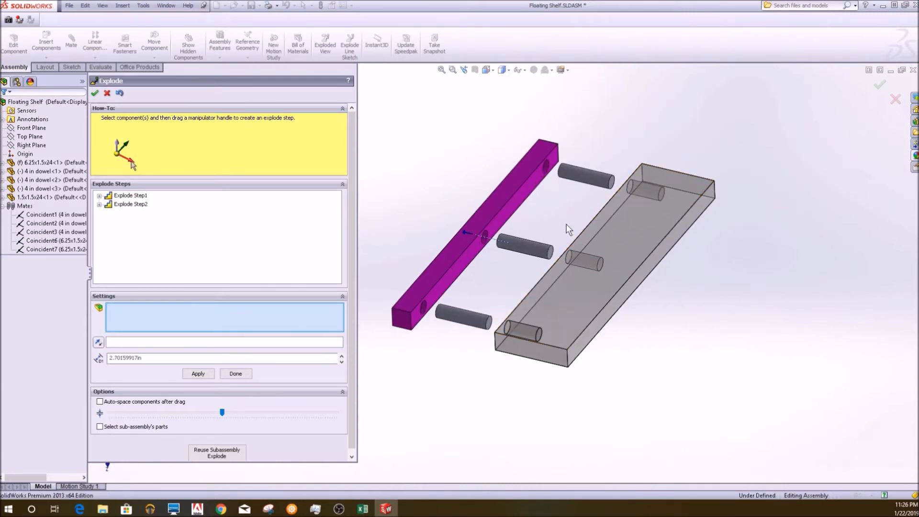
pyautogui.scroll(3, 567, 330)
pyautogui.moveTo(567, 331)
pyautogui.mouseDown(button='middle')
pyautogui.moveTo(542, 371)
pyautogui.moveTo(571, 311)
pyautogui.moveTo(573, 320)
pyautogui.mouseUp(button='middle')
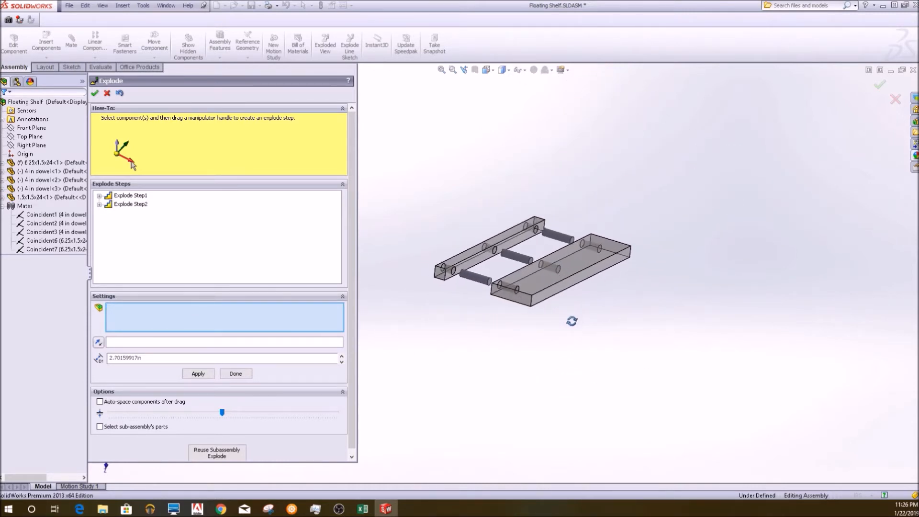
pyautogui.scroll(-2, 497, 265)
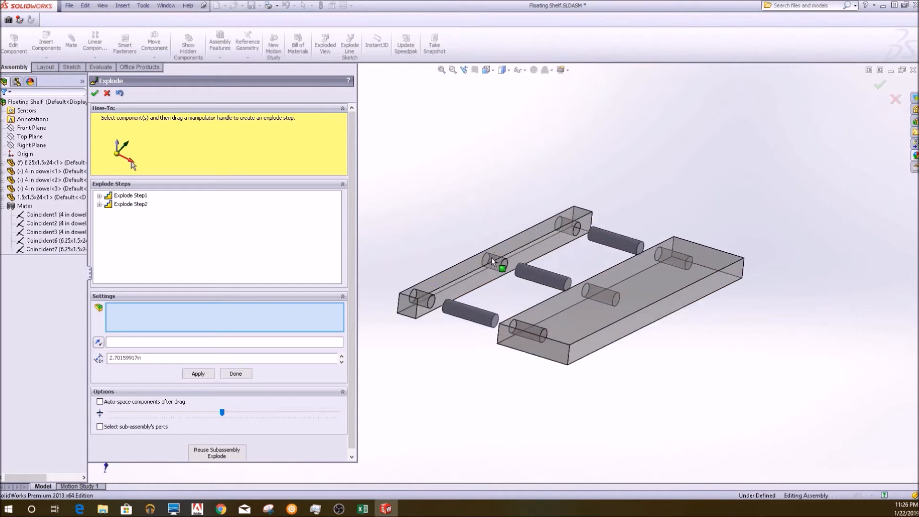
pyautogui.click(881, 86)
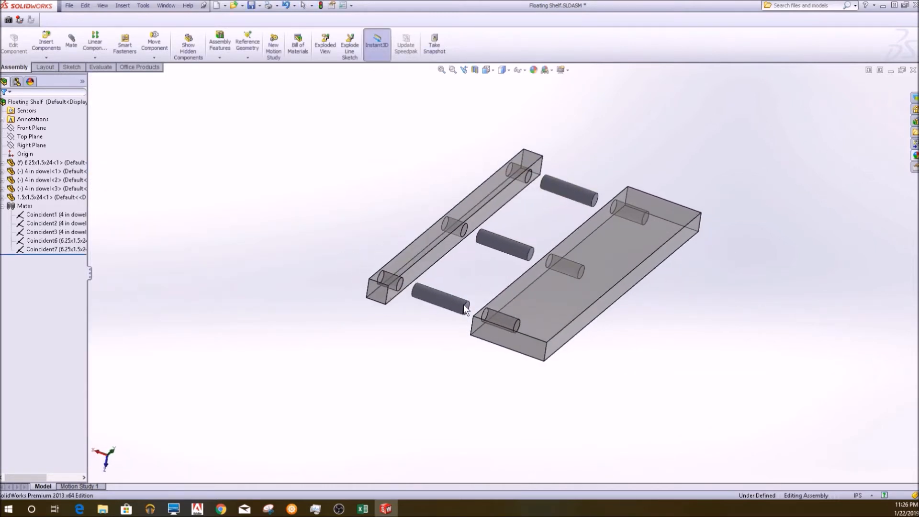
# Step: Save the exploded assembly under its existing name, Floating Shelf
pyautogui.click(250, 5)
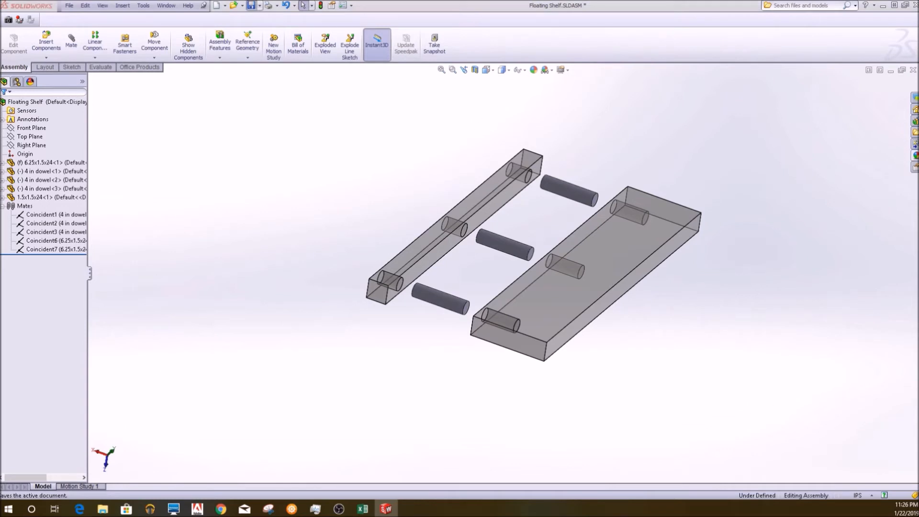
pyautogui.click(69, 6)
pyautogui.click(89, 87)
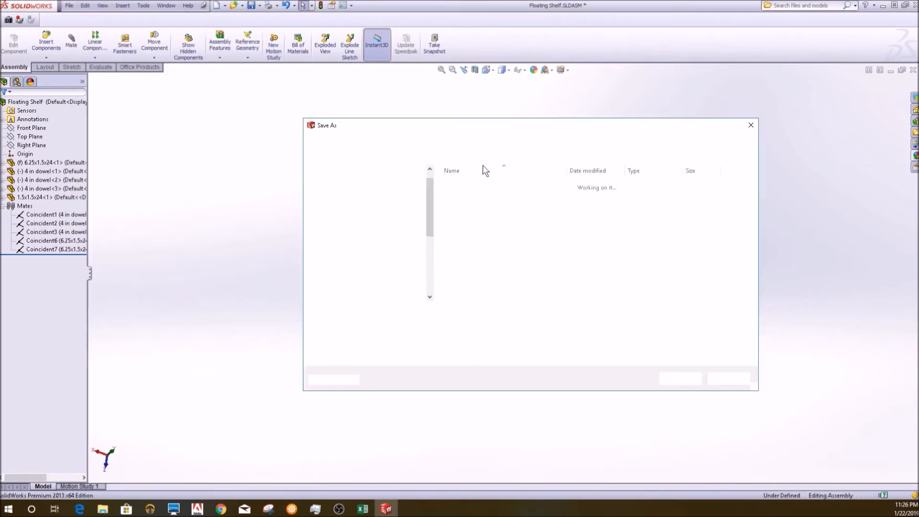
pyautogui.click(679, 383)
pyautogui.click(524, 256)
pyautogui.click(481, 268)
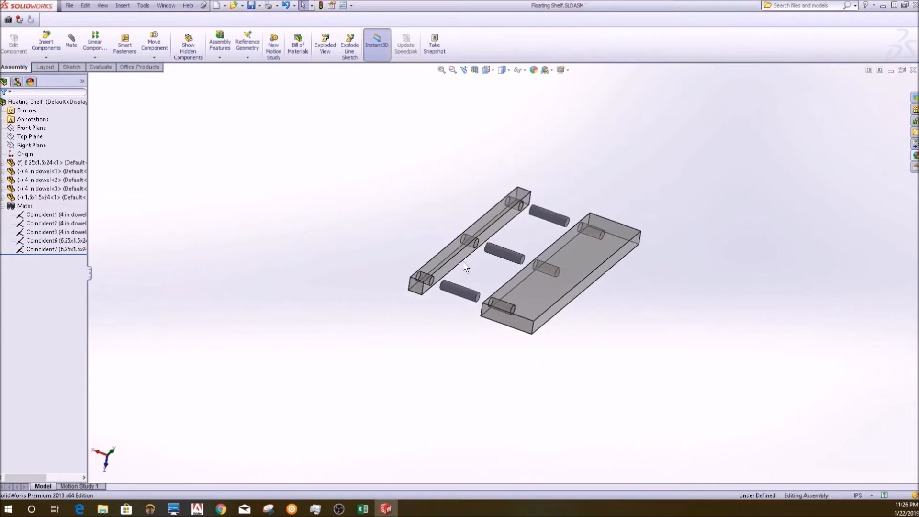
# Step: Create a drawing from the assembly with the Drawing template, accepting the sheet format
pyautogui.click(70, 6)
pyautogui.click(116, 52)
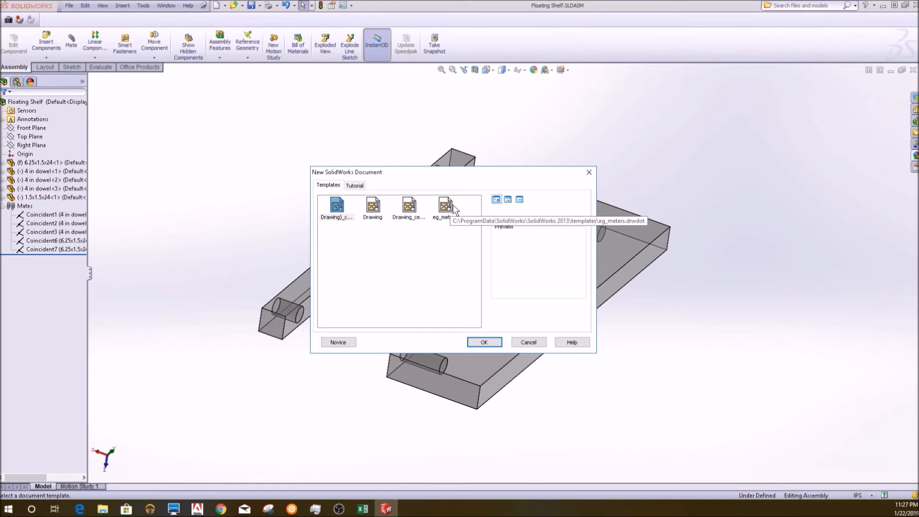
pyautogui.doubleClick(374, 206)
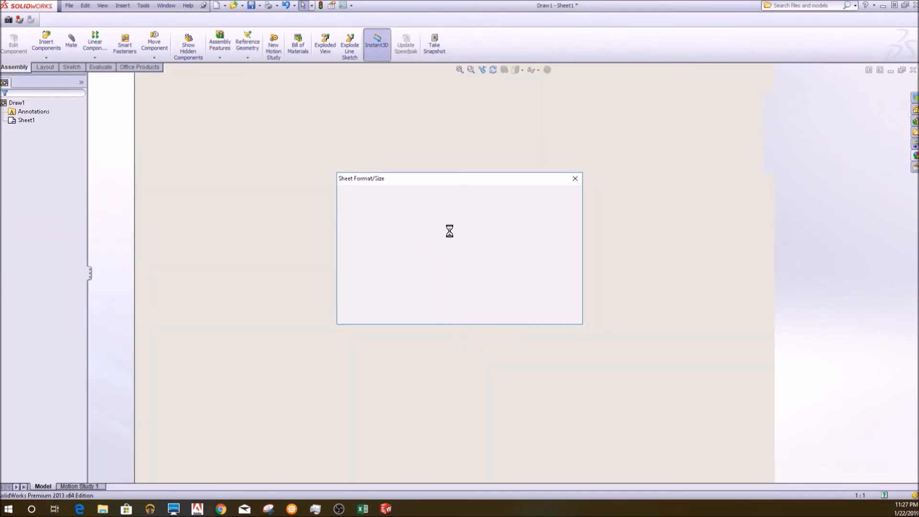
pyautogui.click(479, 308)
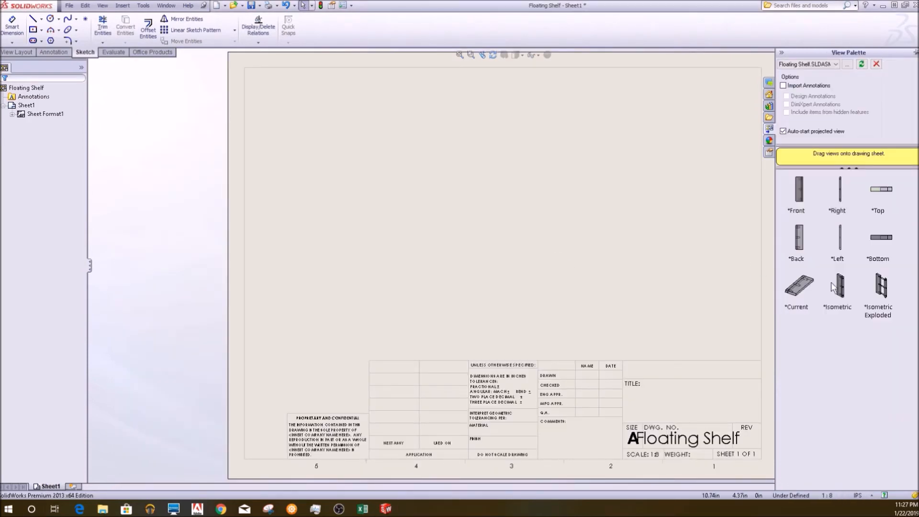
# Step: Place the Isometric Exploded view in the upper-right corner of the drawing sheet
pyautogui.moveTo(776, 180); pyautogui.dragTo(661, 146)
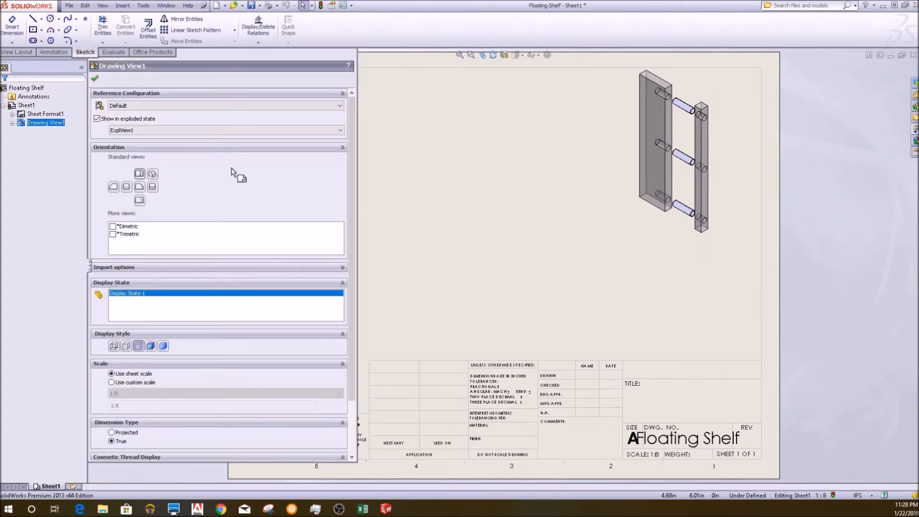
pyautogui.moveTo(664, 241); pyautogui.dragTo(693, 245)
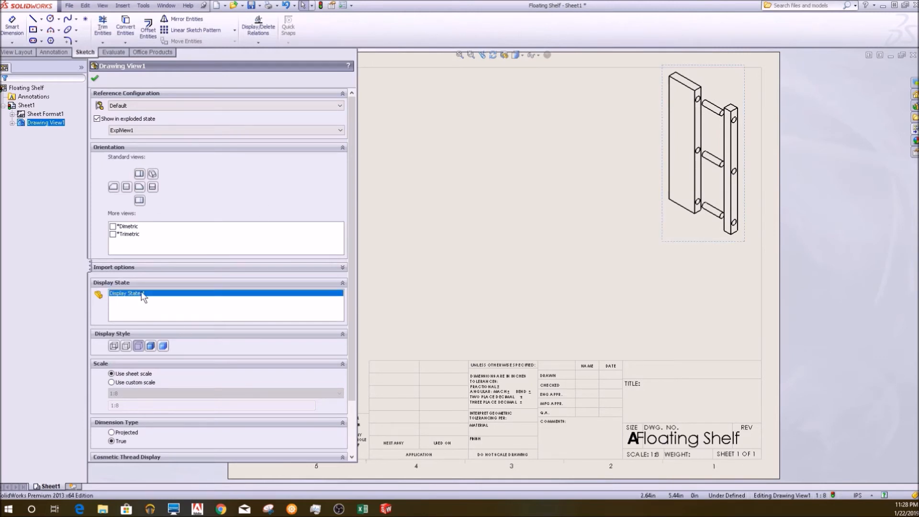
pyautogui.click(97, 80)
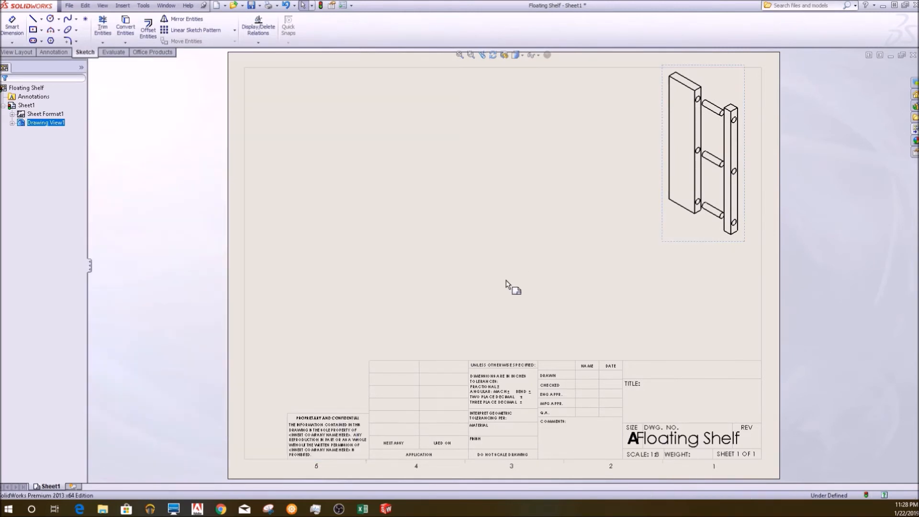
pyautogui.click(336, 266)
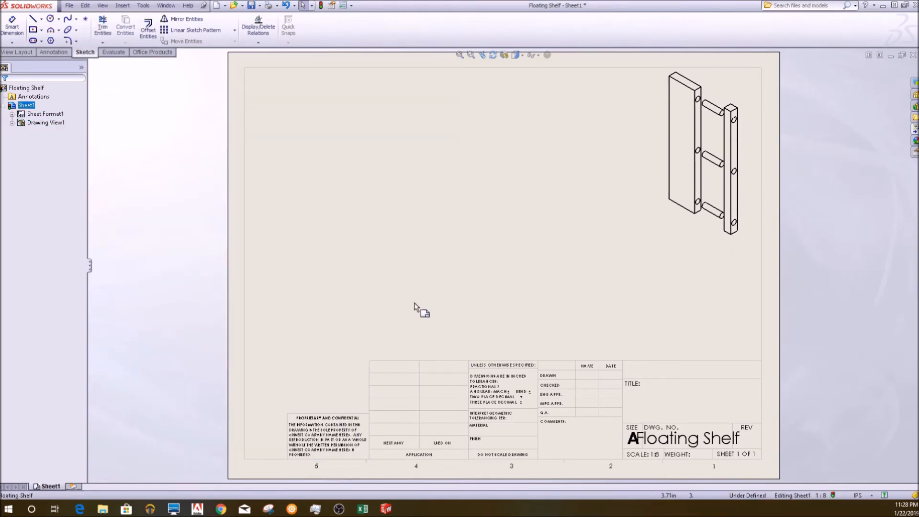
# Step: Insert the three standard views of the assembly and shift the front view up and right, clear of the title block
pyautogui.click(17, 53)
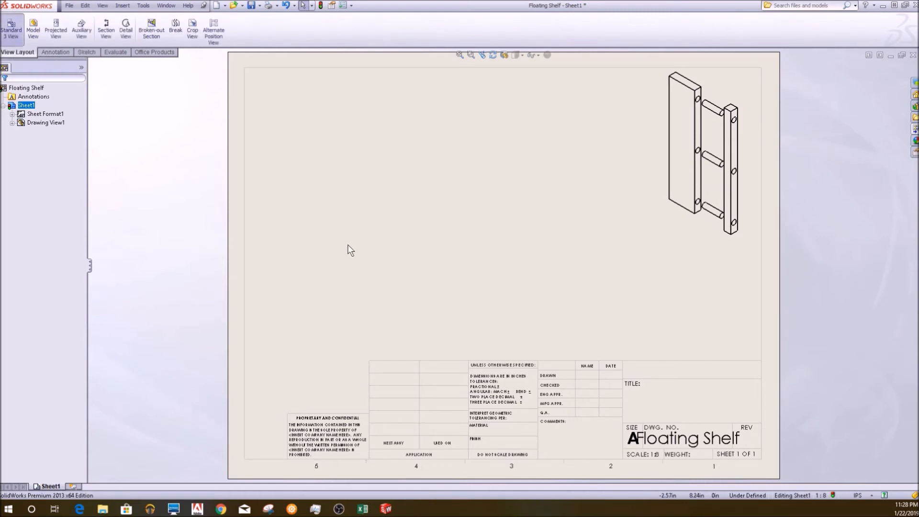
pyautogui.doubleClick(130, 145)
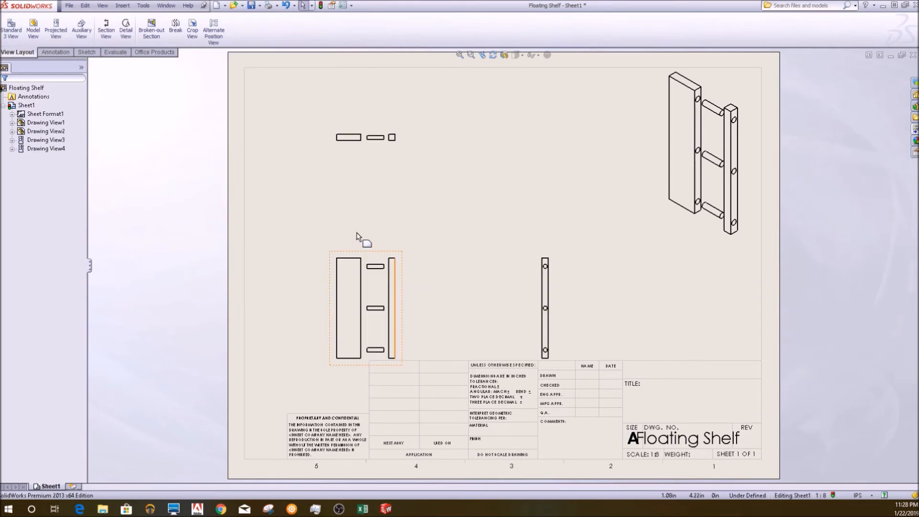
pyautogui.moveTo(355, 252)
pyautogui.mouseDown()
pyautogui.moveTo(372, 218)
pyautogui.moveTo(361, 207)
pyautogui.moveTo(430, 210)
pyautogui.mouseUp()
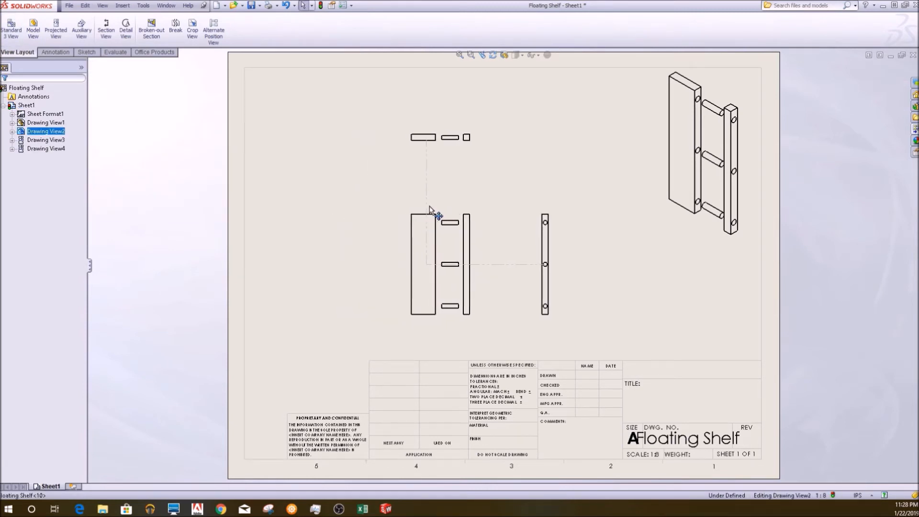
pyautogui.scroll(3, 524, 262)
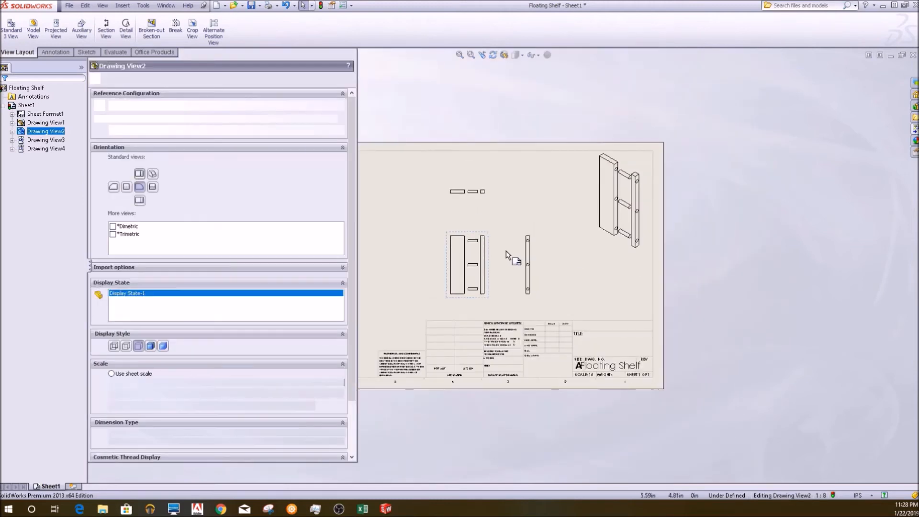
# Step: Set the front view to use the sheet scale instead of its custom scale
pyautogui.scroll(-3, 507, 255)
pyautogui.scroll(-1, 425, 269)
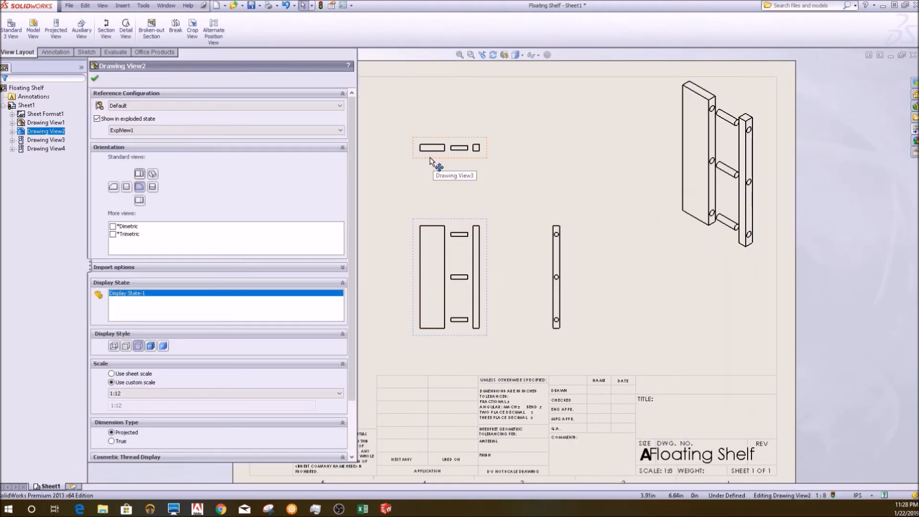
pyautogui.click(112, 374)
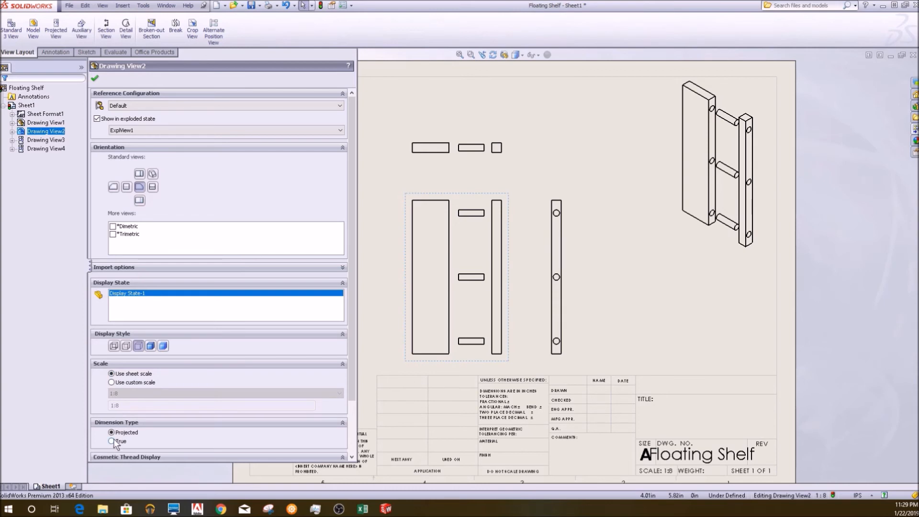
pyautogui.scroll(-3, 117, 444)
pyautogui.scroll(3, 167, 351)
pyautogui.click(95, 80)
# Step: Spread out the standard views: shift the front view left, the side view slightly left, and the top view up
pyautogui.scroll(-2, 497, 205)
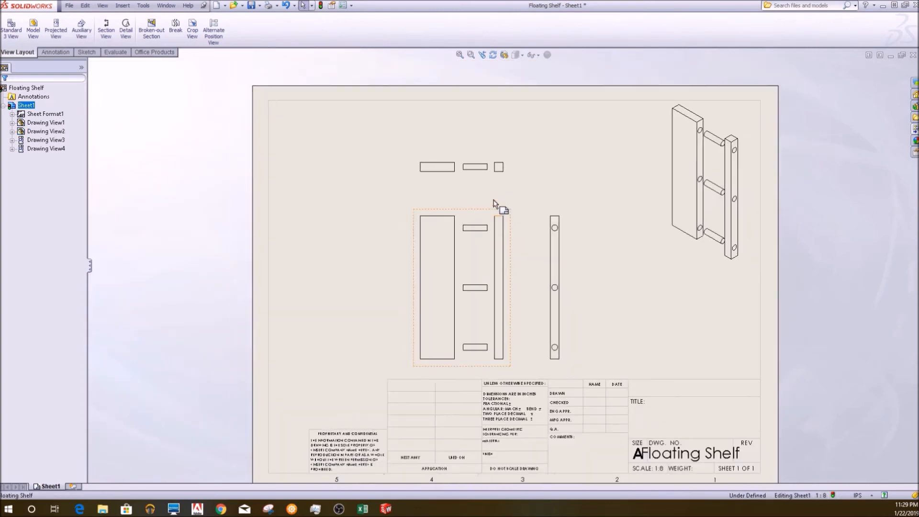
pyautogui.moveTo(401, 211); pyautogui.dragTo(373, 211)
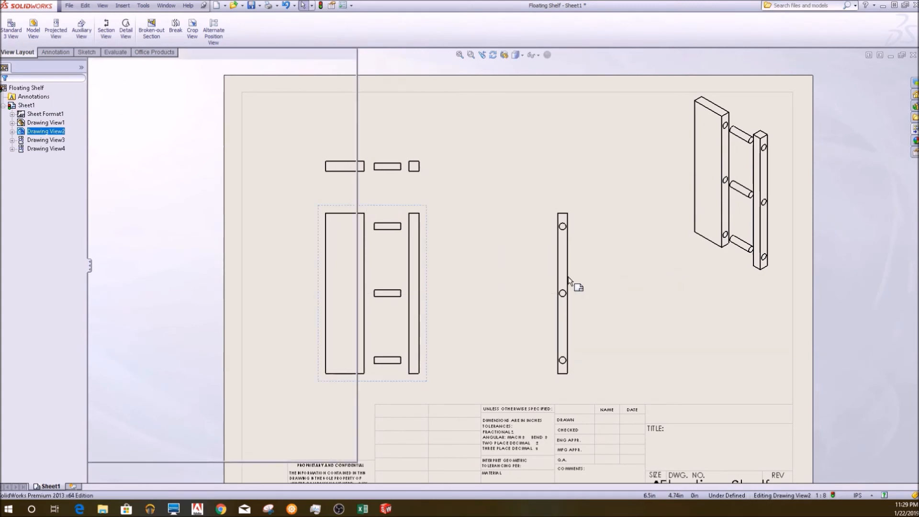
pyautogui.click(569, 288)
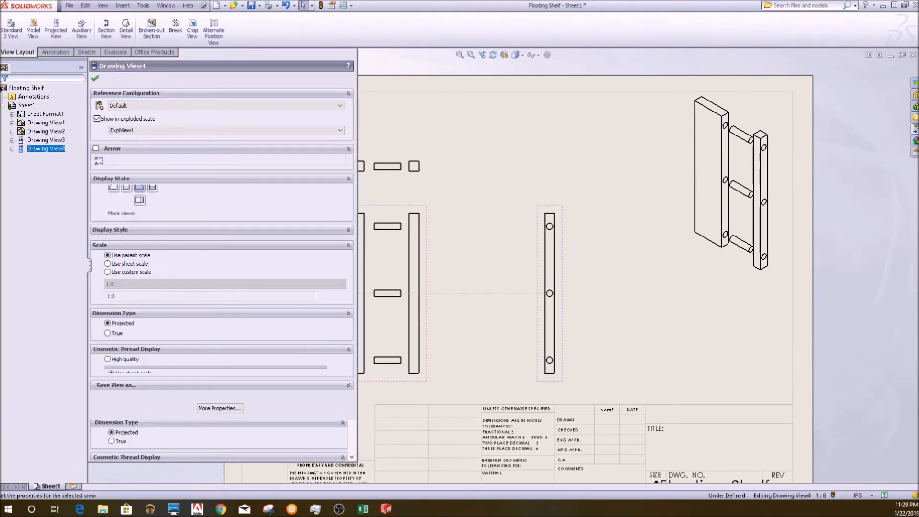
pyautogui.scroll(2, 532, 271)
pyautogui.moveTo(411, 181); pyautogui.dragTo(413, 165)
pyautogui.click(95, 78)
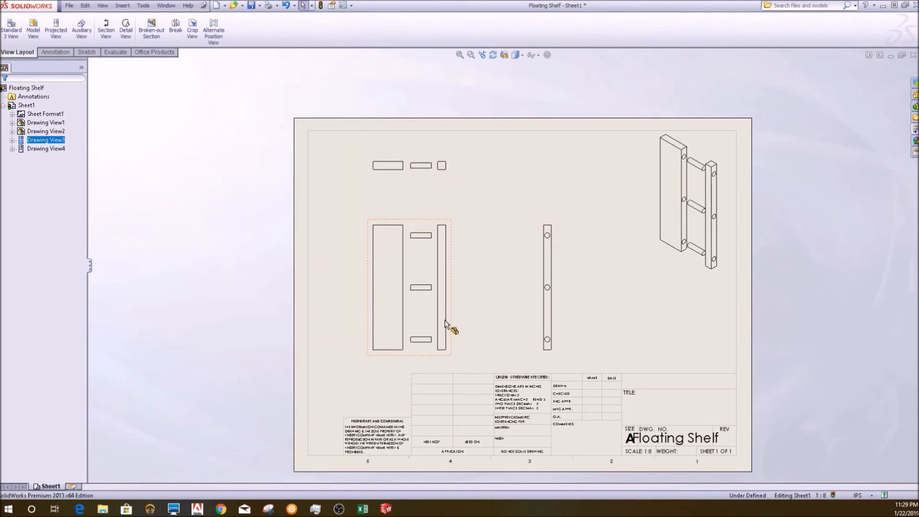
# Step: Dimension the height of the wide shelf board, placing the dimension to the left of the front view
pyautogui.scroll(1, 479, 307)
pyautogui.scroll(-1, 593, 274)
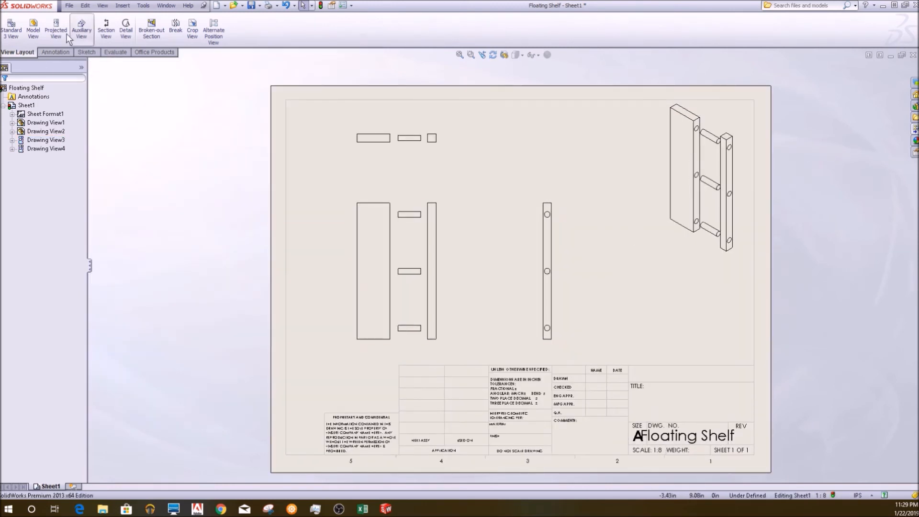
pyautogui.click(56, 52)
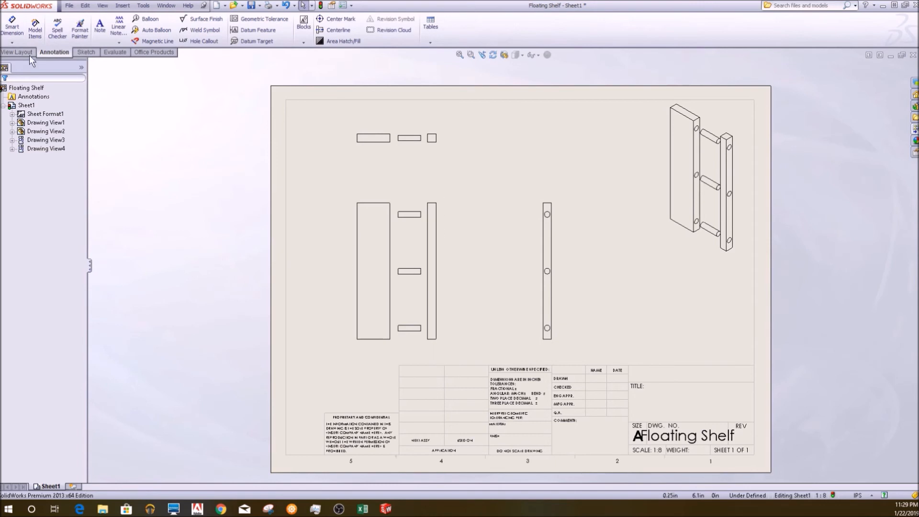
pyautogui.click(13, 39)
pyautogui.click(358, 303)
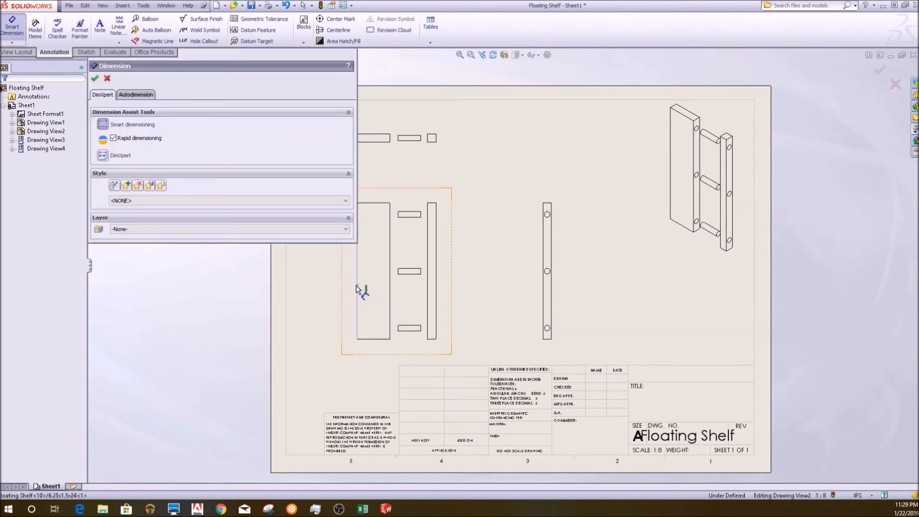
pyautogui.click(366, 344)
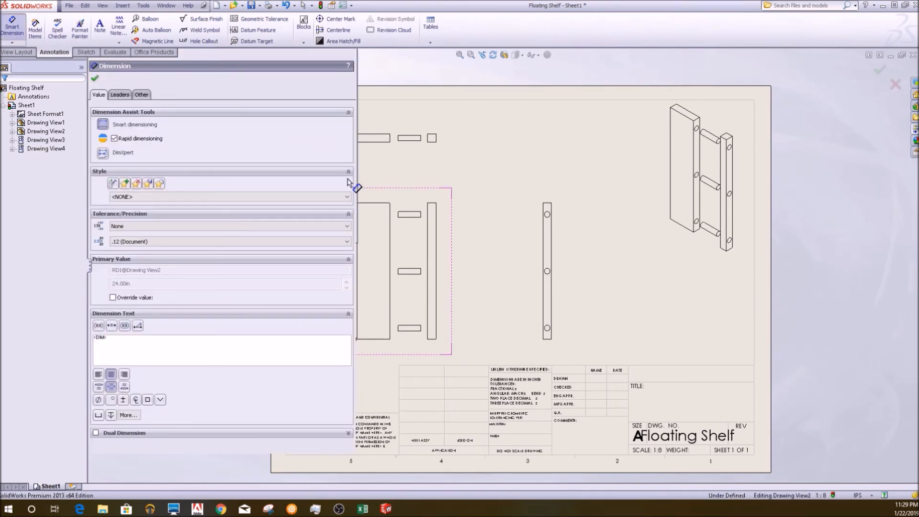
# Step: Dimension the widths of the board, the dowel and the square rail below the top view
pyautogui.scroll(3, 390, 211)
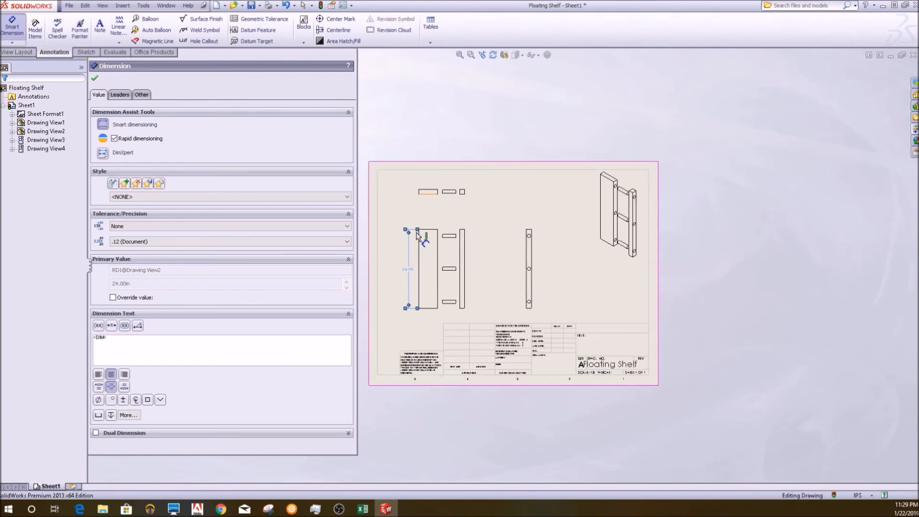
pyautogui.scroll(-3, 407, 216)
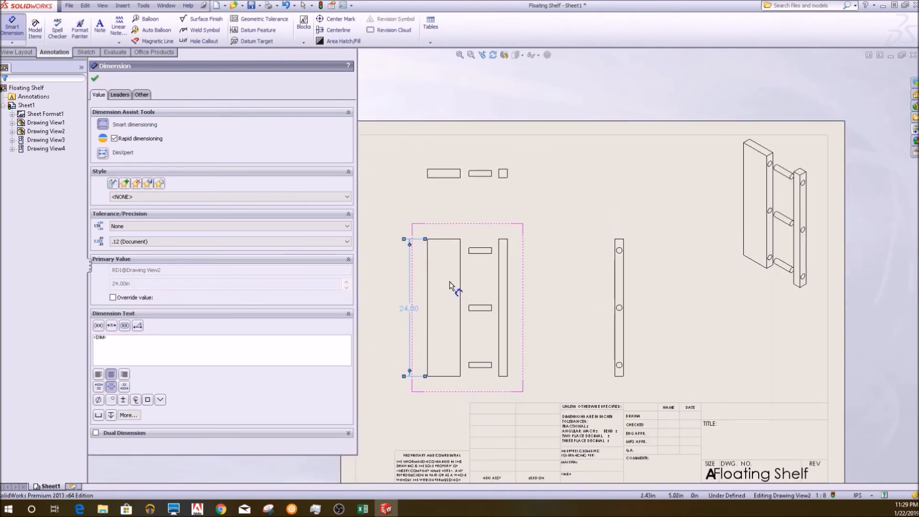
pyautogui.click(445, 179)
pyautogui.click(443, 188)
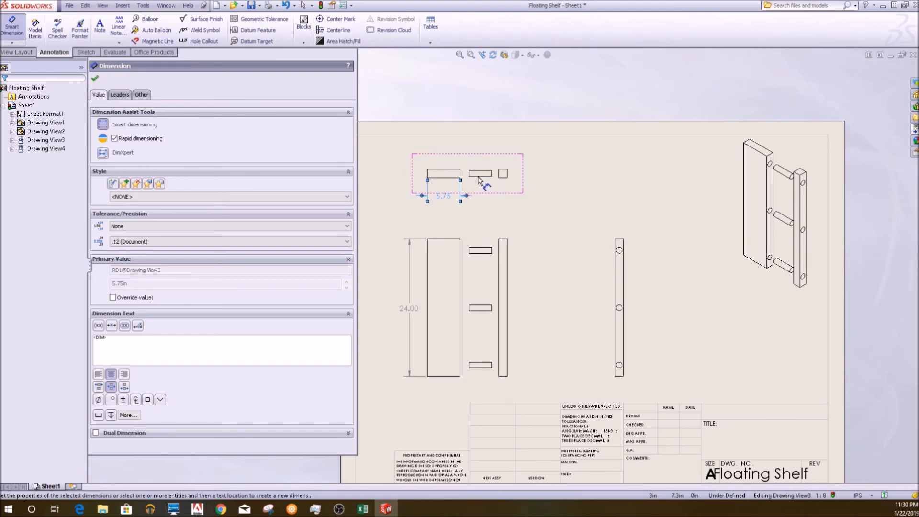
pyautogui.scroll(-3, 481, 181)
pyautogui.click(505, 252)
pyautogui.click(518, 285)
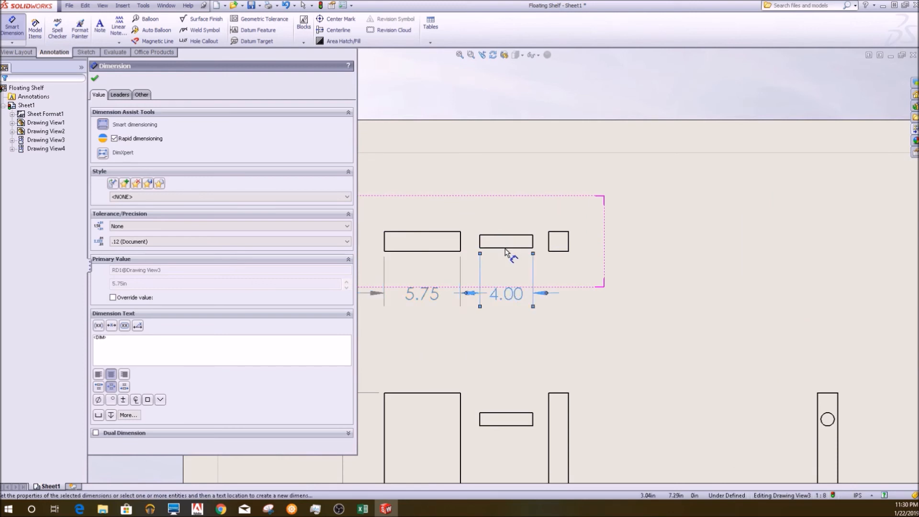
pyautogui.click(560, 252)
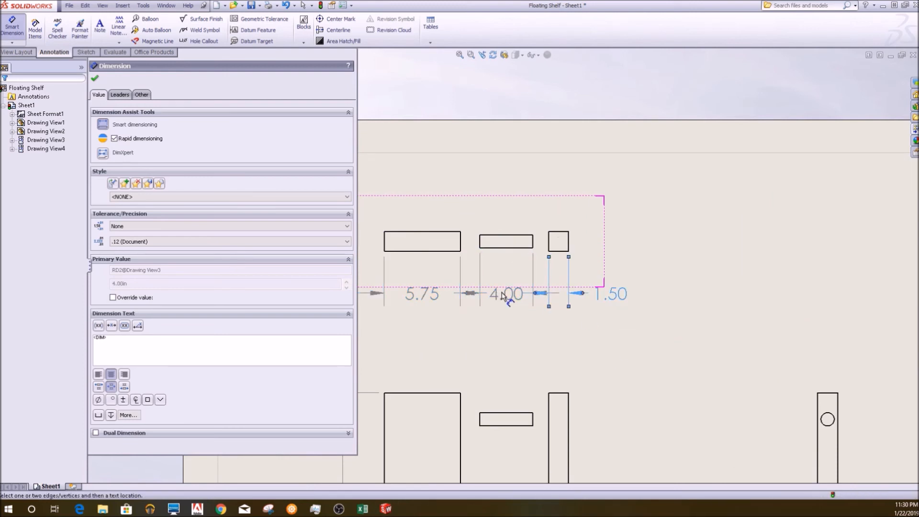
pyautogui.click(94, 79)
# Step: Delete the dowel's length dimension and dimension the dowel again with the text above the top view
pyautogui.click(511, 295)
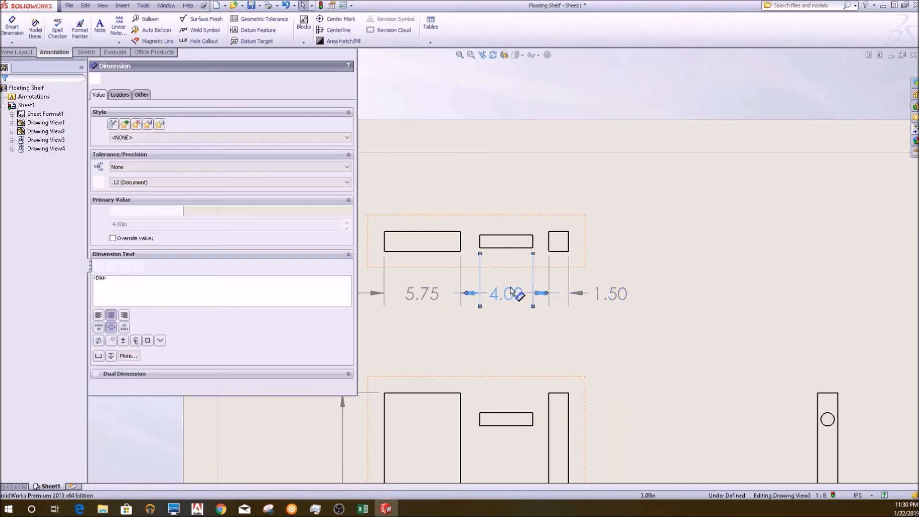
pyautogui.press('Delete')
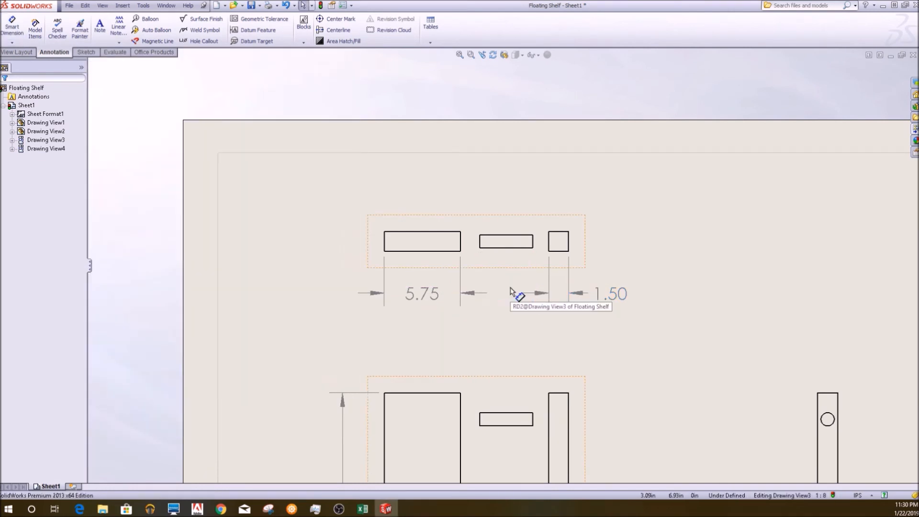
pyautogui.click(12, 27)
pyautogui.click(506, 235)
pyautogui.click(506, 191)
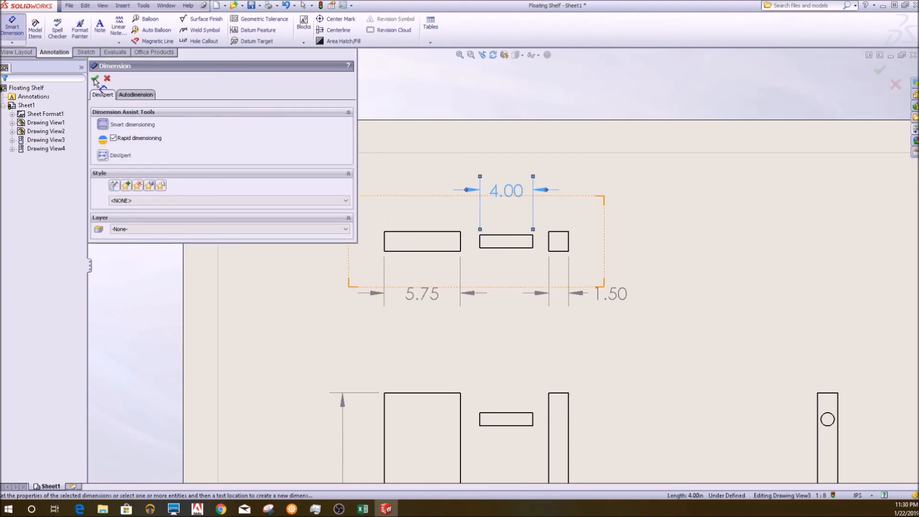
pyautogui.click(95, 80)
# Step: Dimension the diameter of the middle hole in the side view and append "x 3" to the dimension text
pyautogui.scroll(3, 501, 346)
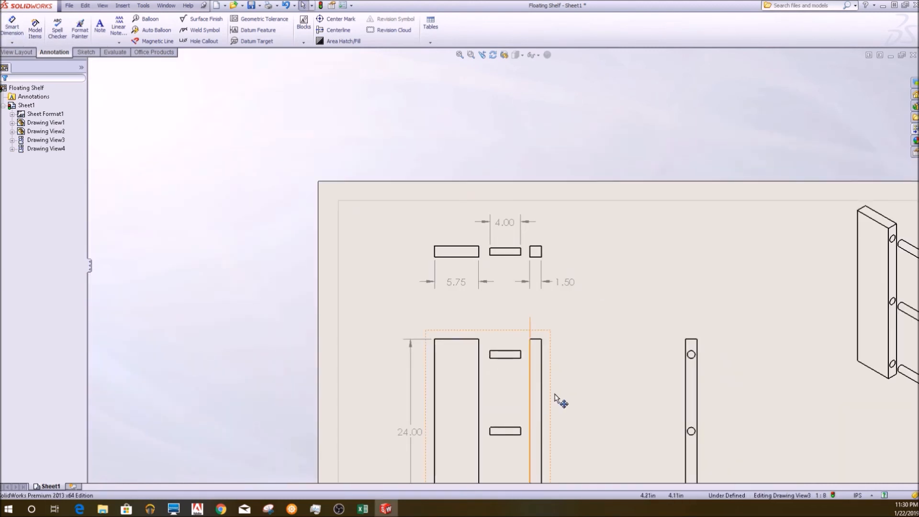
pyautogui.scroll(3, 561, 401)
pyautogui.scroll(-2, 550, 356)
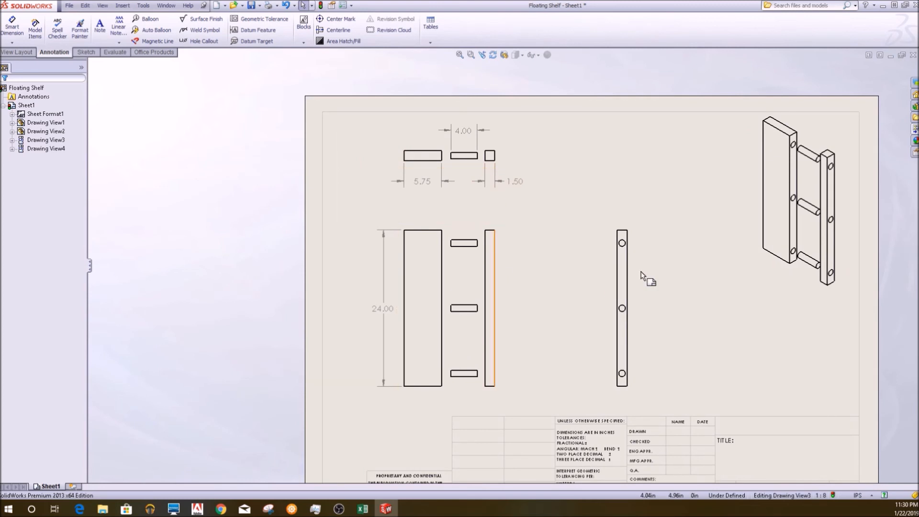
pyautogui.click(12, 26)
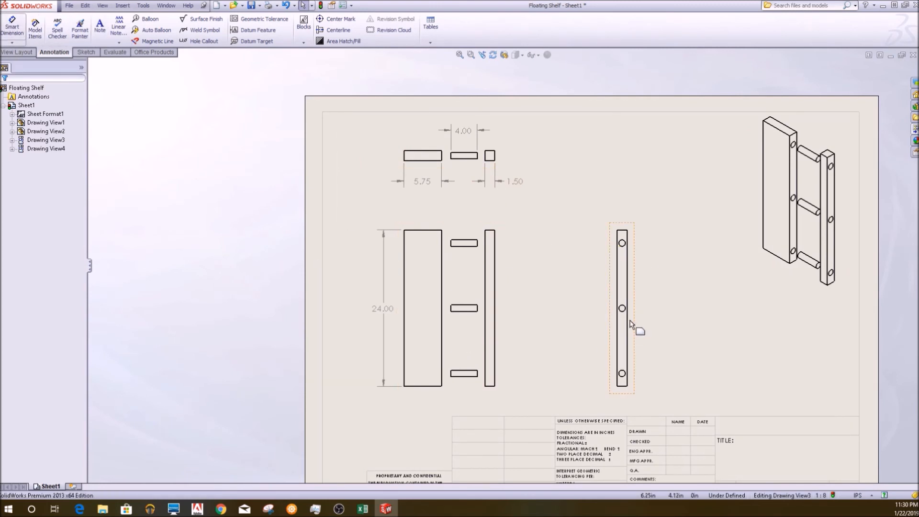
pyautogui.click(622, 309)
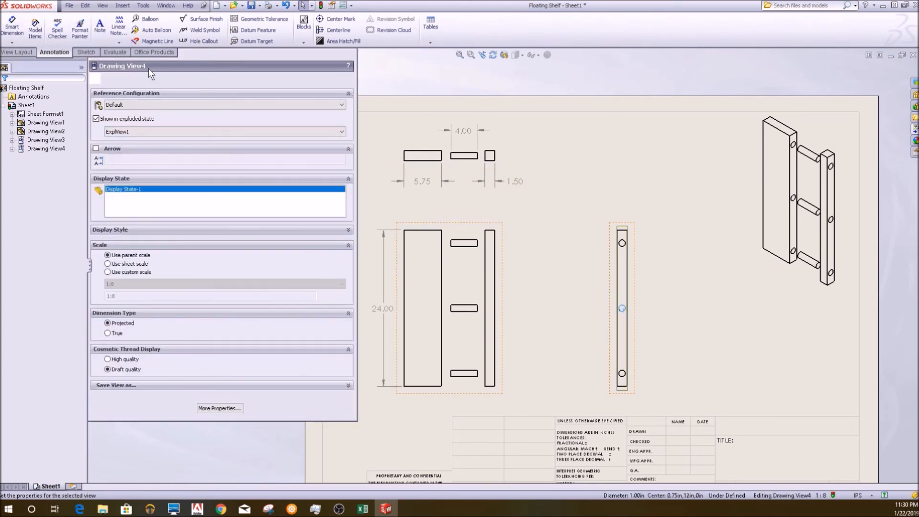
pyautogui.click(96, 80)
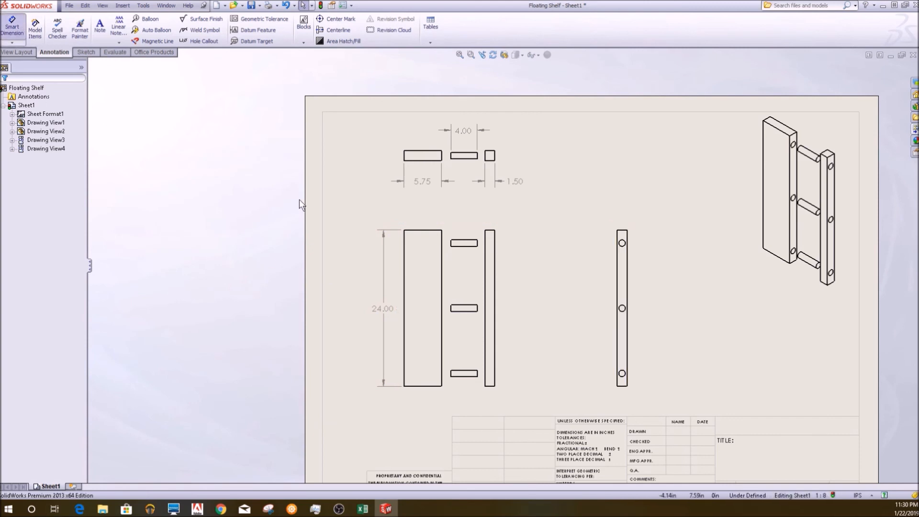
pyautogui.click(623, 310)
pyautogui.click(647, 305)
pyautogui.click(138, 338)
pyautogui.write('x 3')
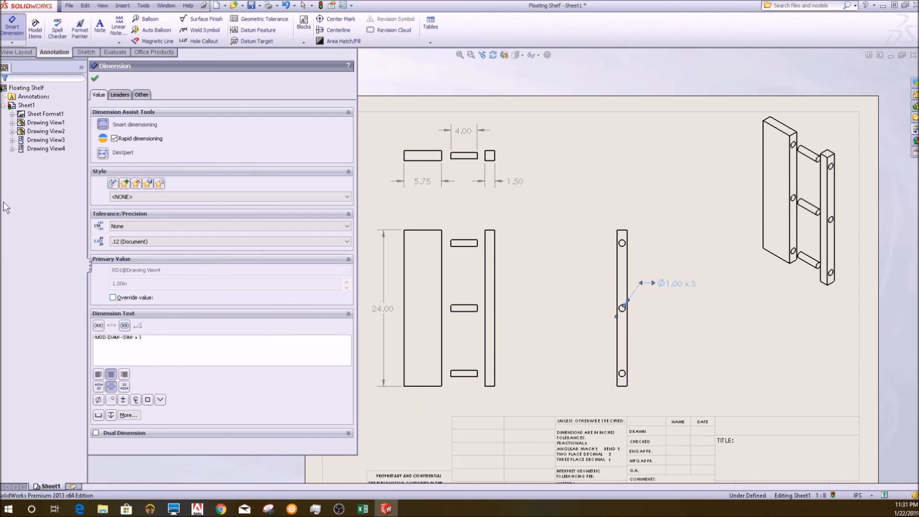
pyautogui.click(98, 81)
pyautogui.click(578, 323)
pyautogui.scroll(3, 591, 324)
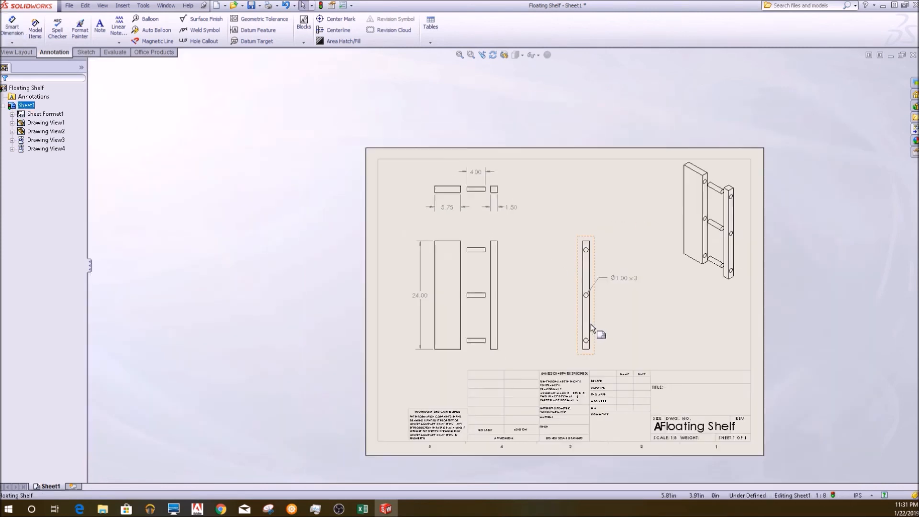
pyautogui.scroll(-4, 591, 323)
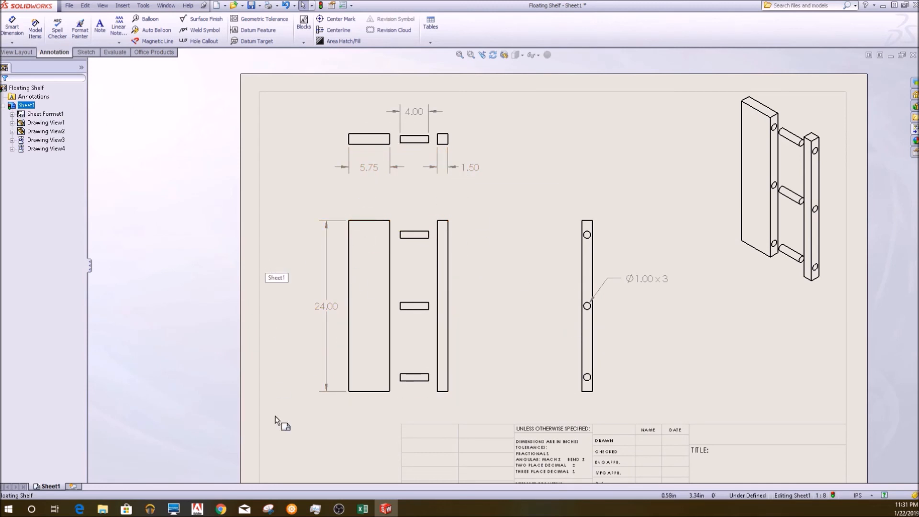
pyautogui.moveTo(339, 509)
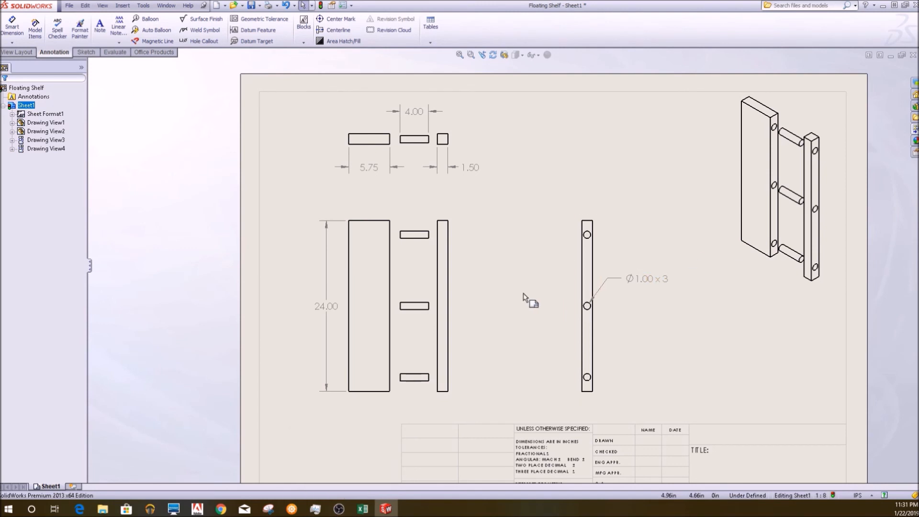
pyautogui.scroll(3, 525, 298)
pyautogui.scroll(-2, 517, 307)
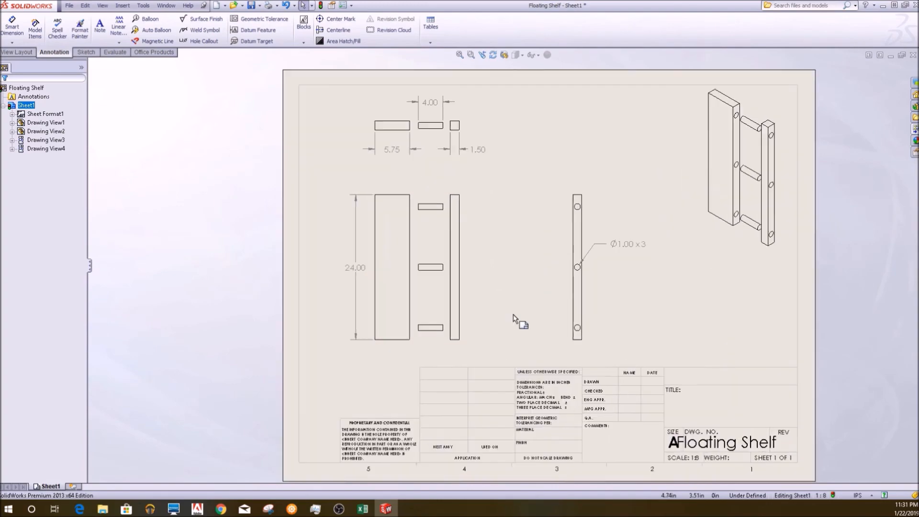